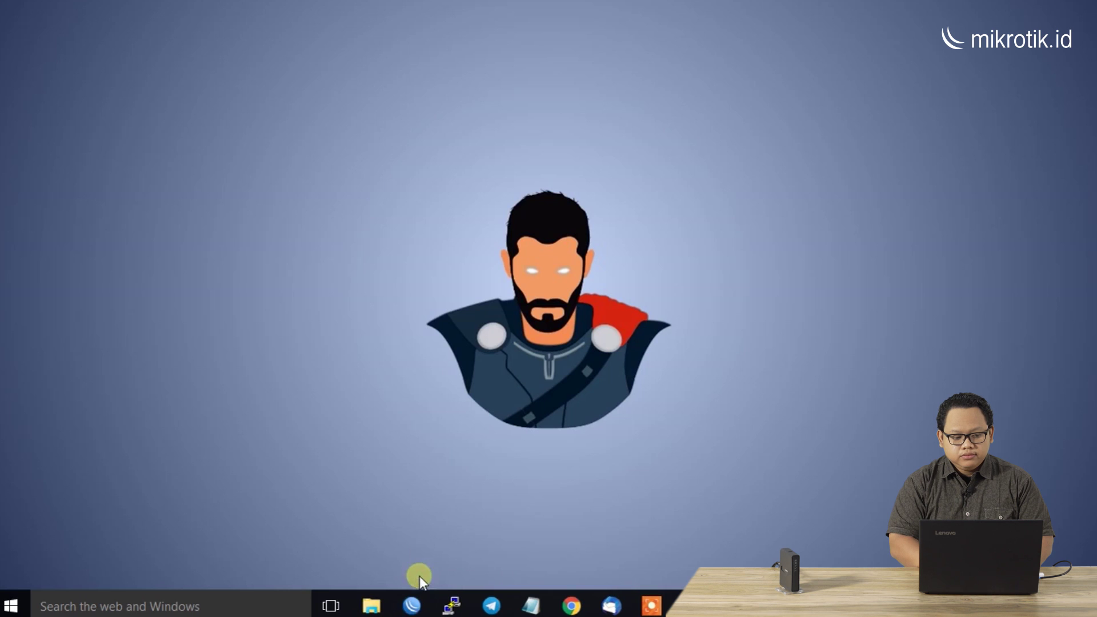
Launch WinBox and connect to the Kantor B router from Neighbors in a full-screen session
{"action": "left_click", "coordinate": [414, 606]}
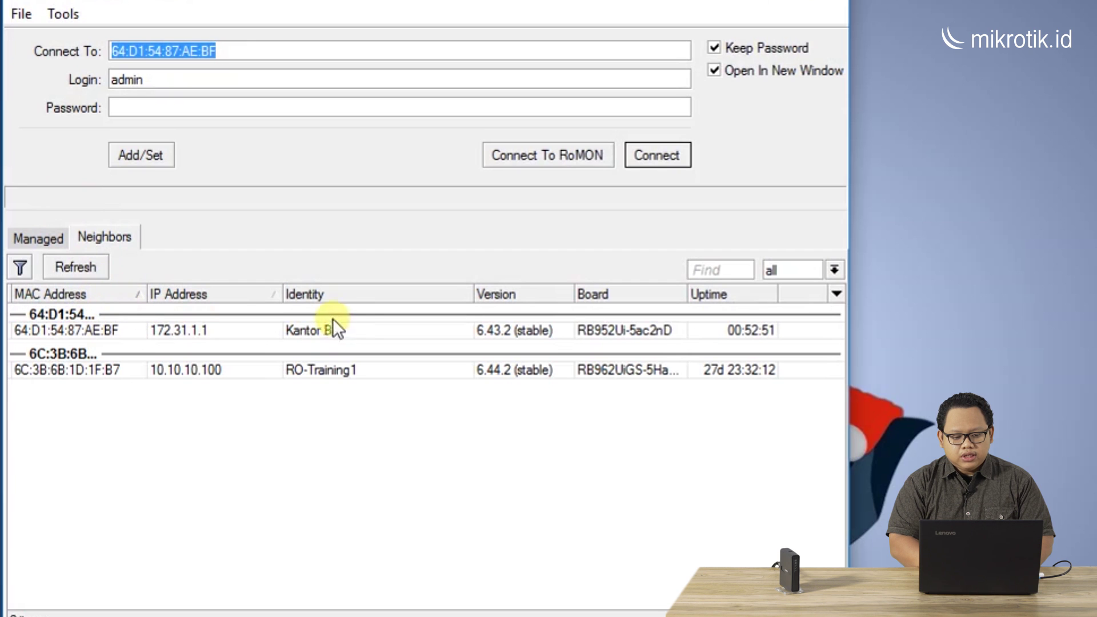
{"action": "left_click", "coordinate": [91, 329]}
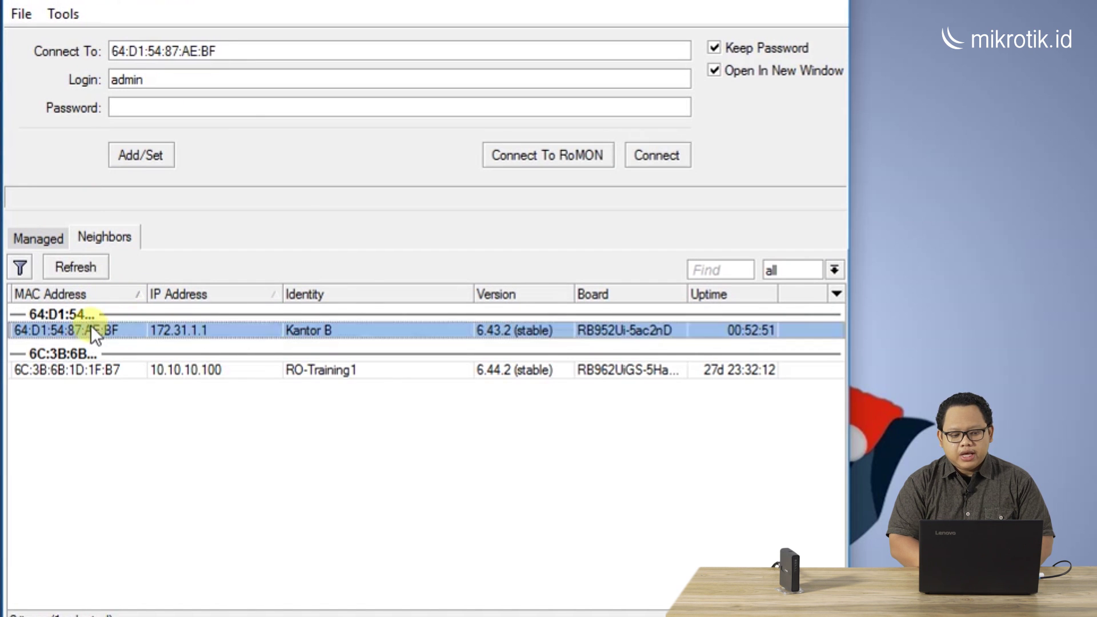
{"action": "left_click", "coordinate": [665, 159]}
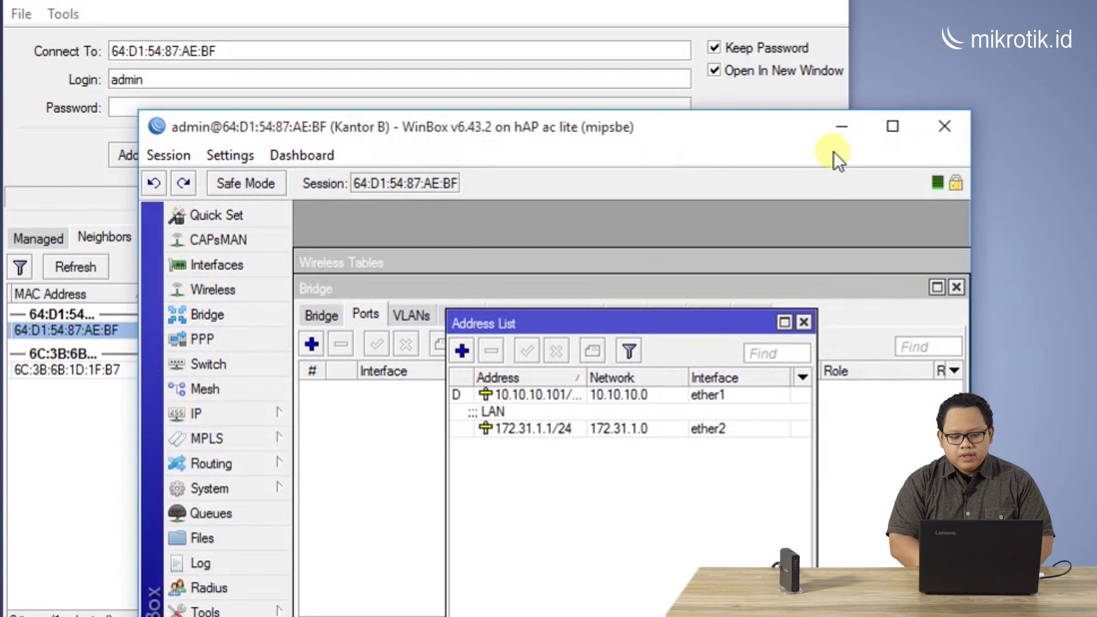
{"action": "left_click", "coordinate": [893, 126]}
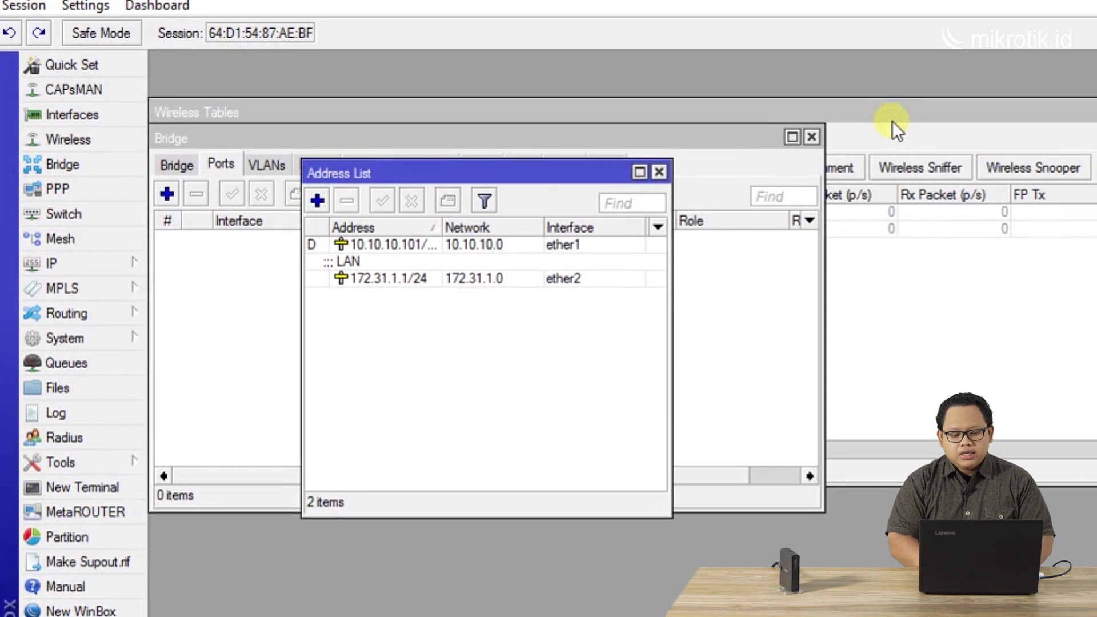
Close the Bridge and Wireless Tables windows and bring the Address List into view
{"action": "left_click", "coordinate": [811, 137]}
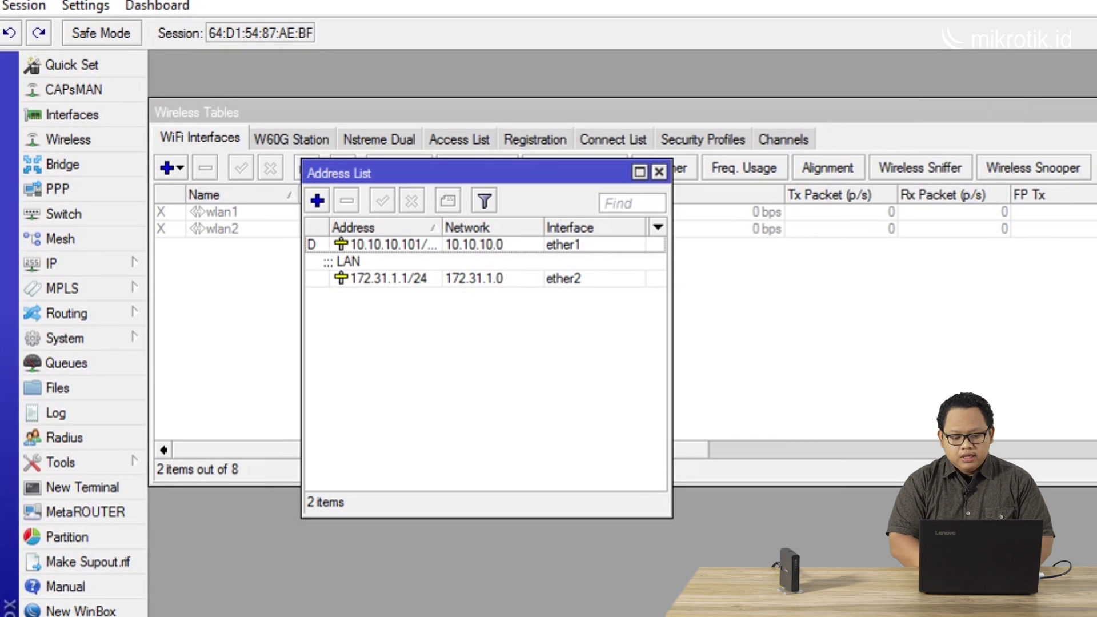
{"action": "left_click", "coordinate": [1095, 113]}
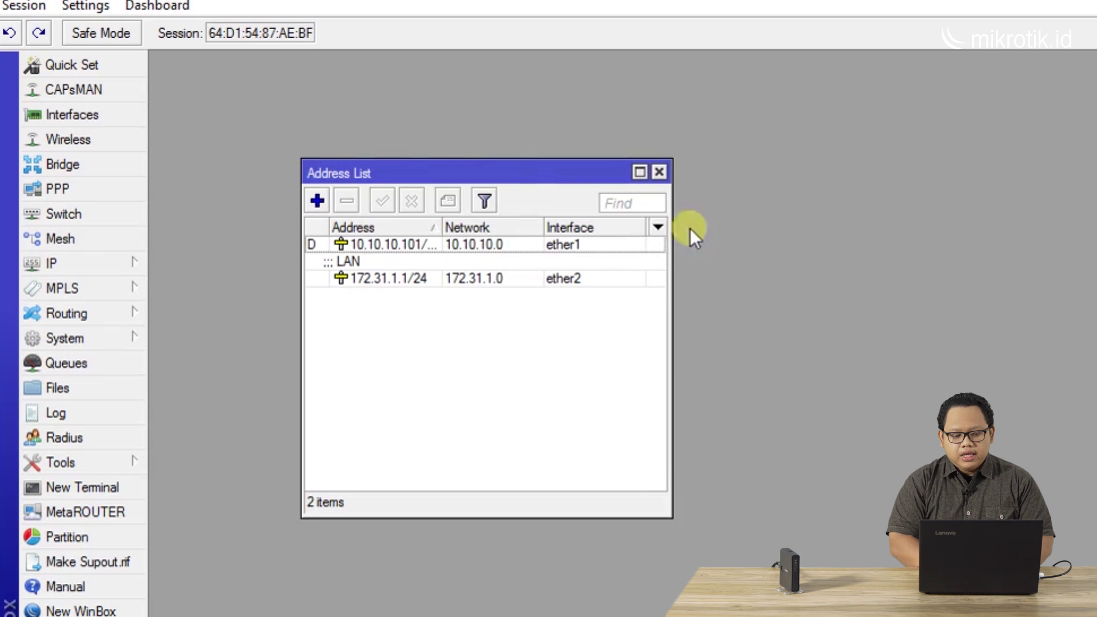
{"action": "left_click_drag", "start_coordinate": [343, 172], "coordinate": [321, 91]}
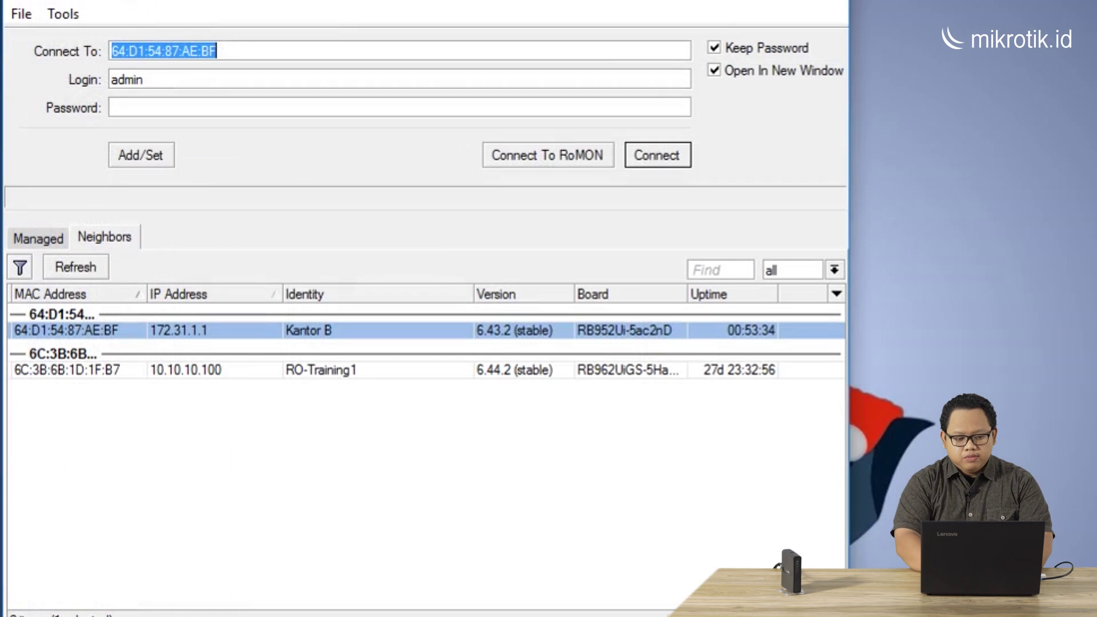
Connect to the Kantor A router at 192.168.128.102 and maximize its session window
{"action": "double_click", "coordinate": [344, 57]}
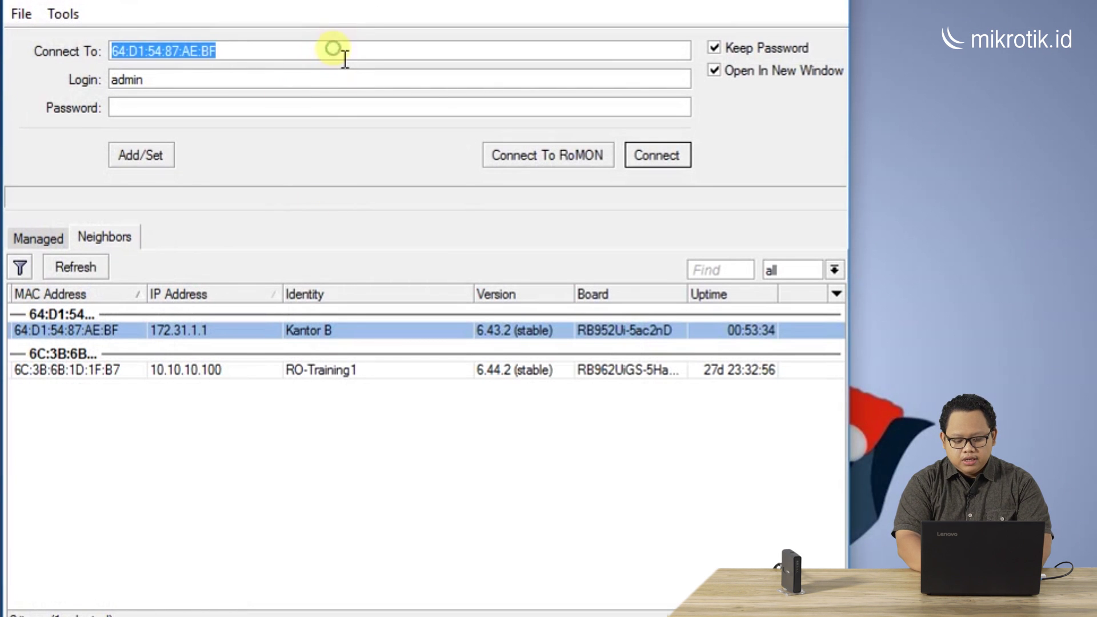
{"action": "type", "text": "192.168.128"}
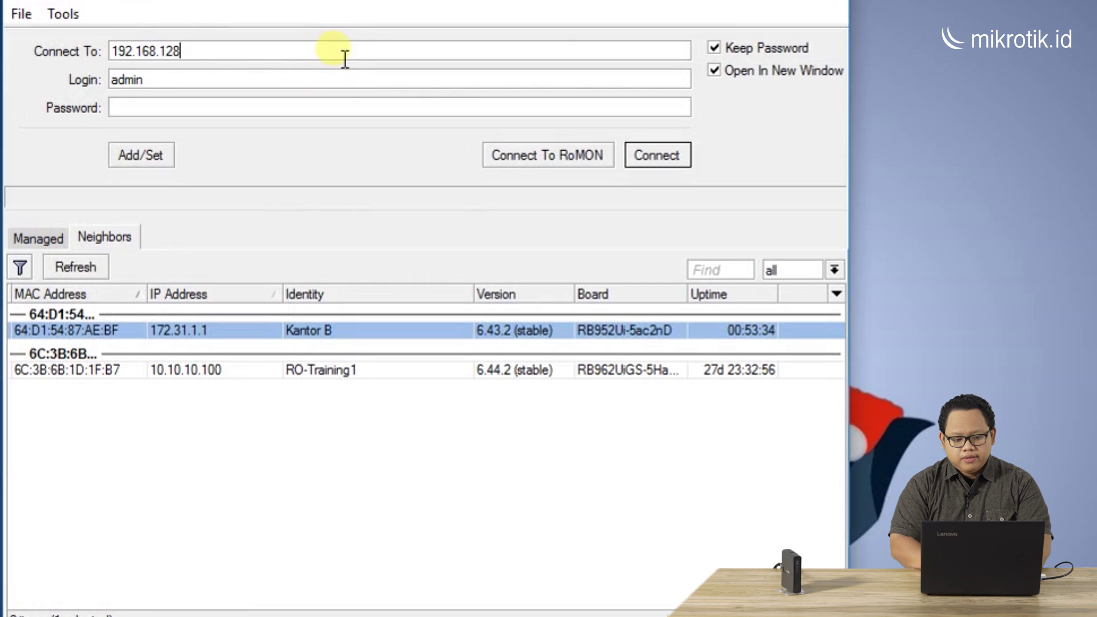
{"action": "type", "text": ".102"}
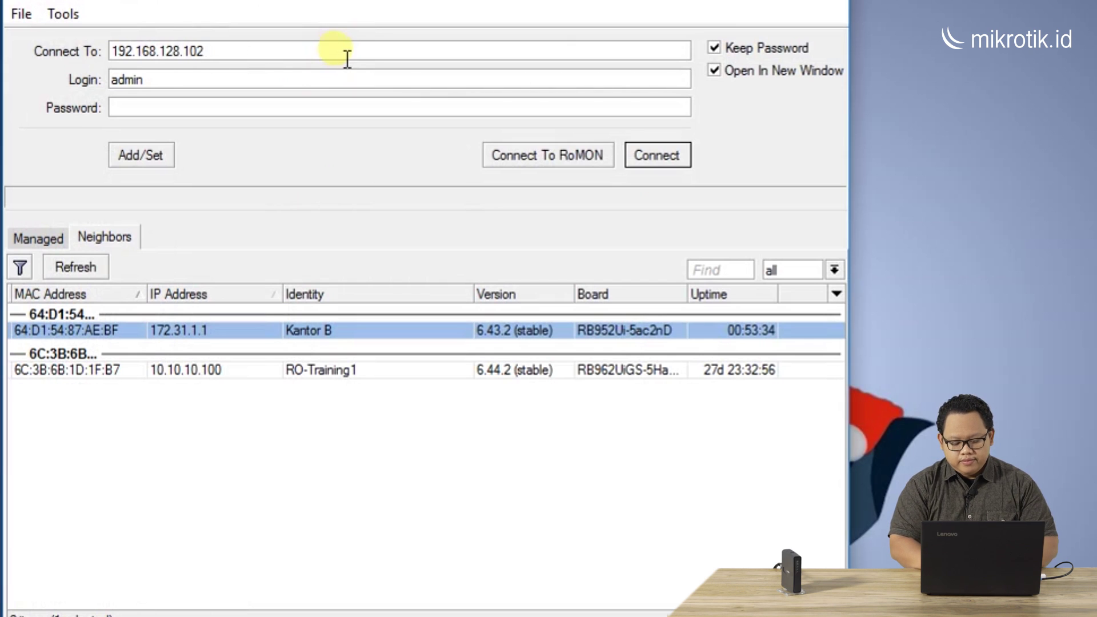
{"action": "left_click", "coordinate": [662, 154]}
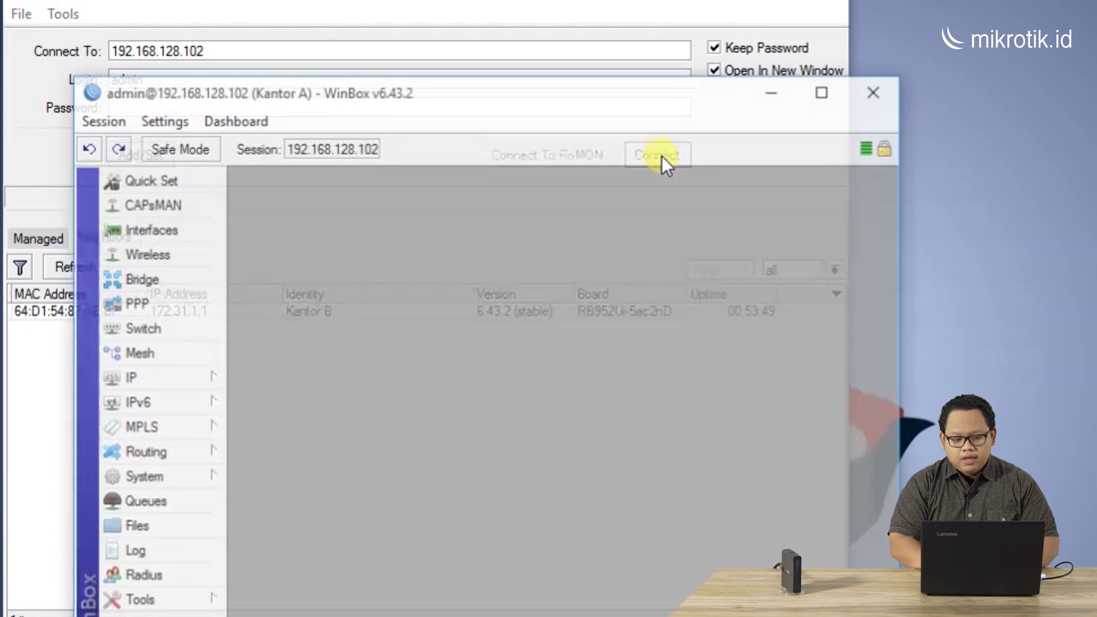
{"action": "left_click", "coordinate": [826, 91]}
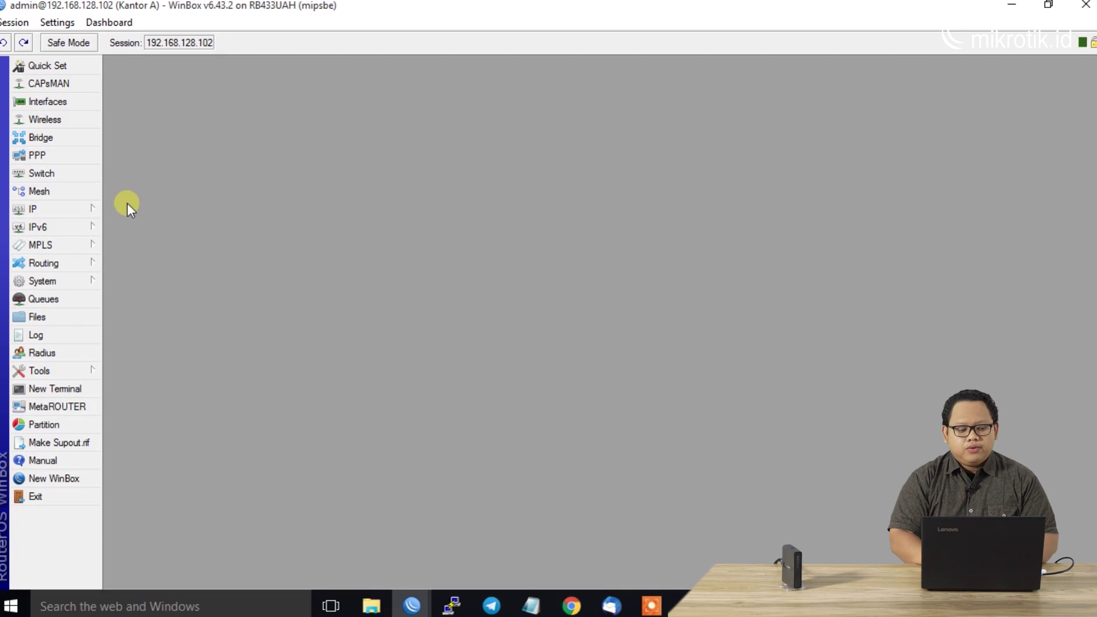
Inspect Kantor A's CA, client1, client2 and server certificates, then open a New Terminal
{"action": "left_click", "coordinate": [85, 283]}
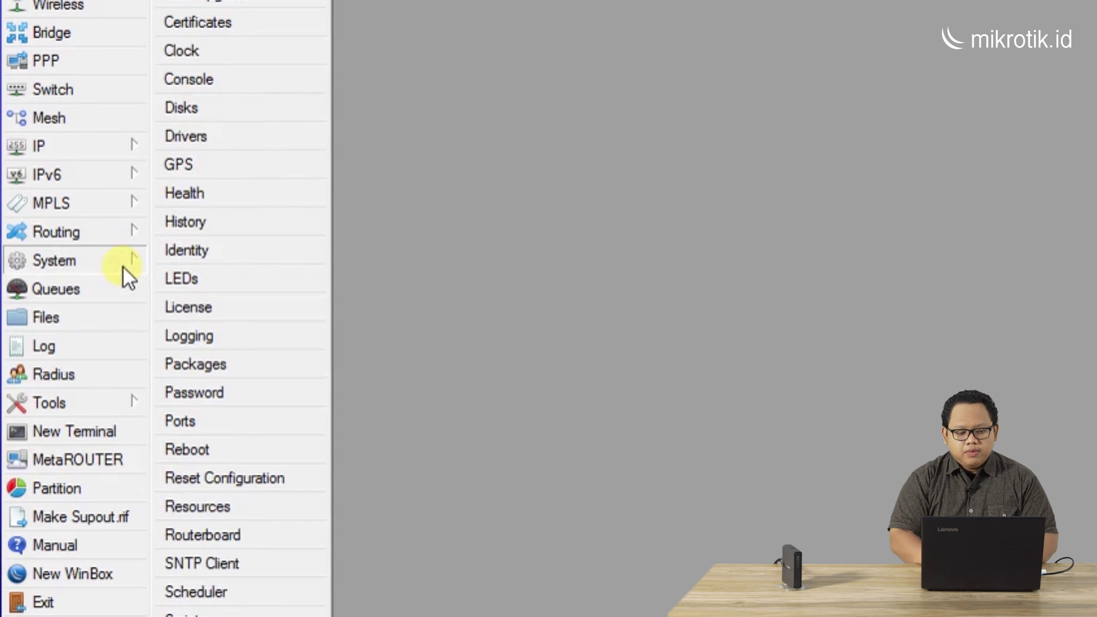
{"action": "left_click", "coordinate": [278, 23]}
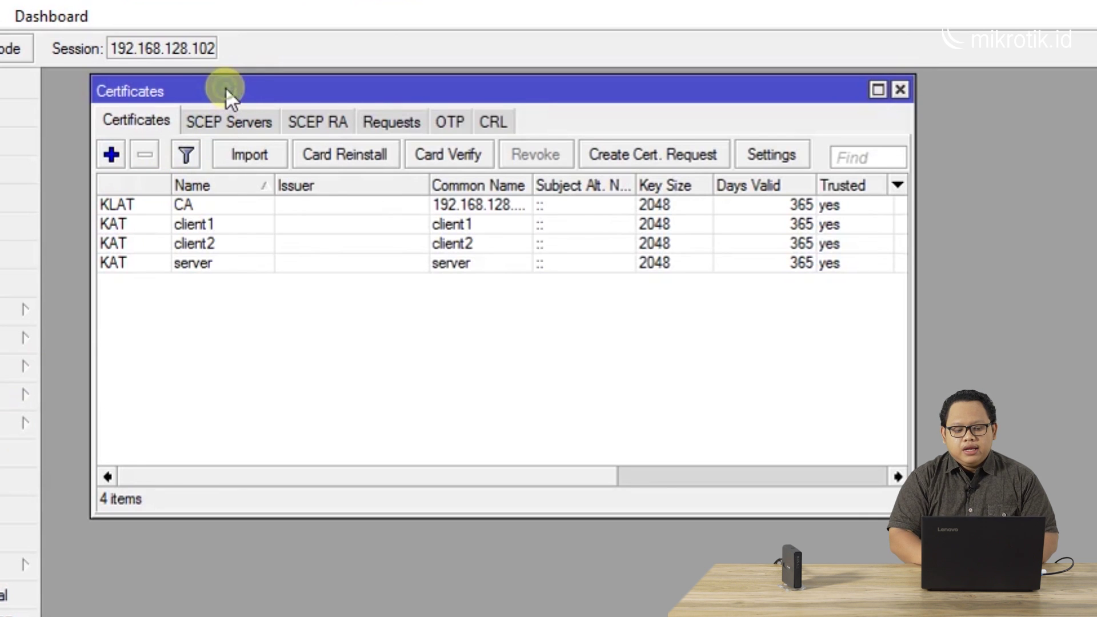
{"action": "left_click_drag", "start_coordinate": [225, 91], "coordinate": [221, 103]}
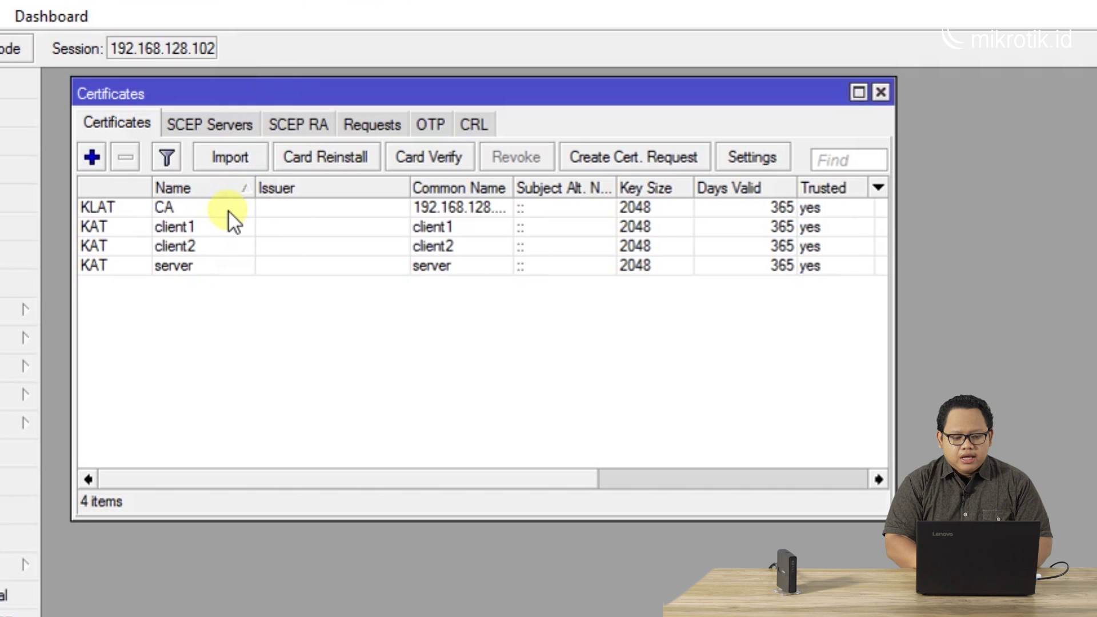
{"action": "left_click", "coordinate": [207, 230]}
{"action": "left_click", "coordinate": [207, 246]}
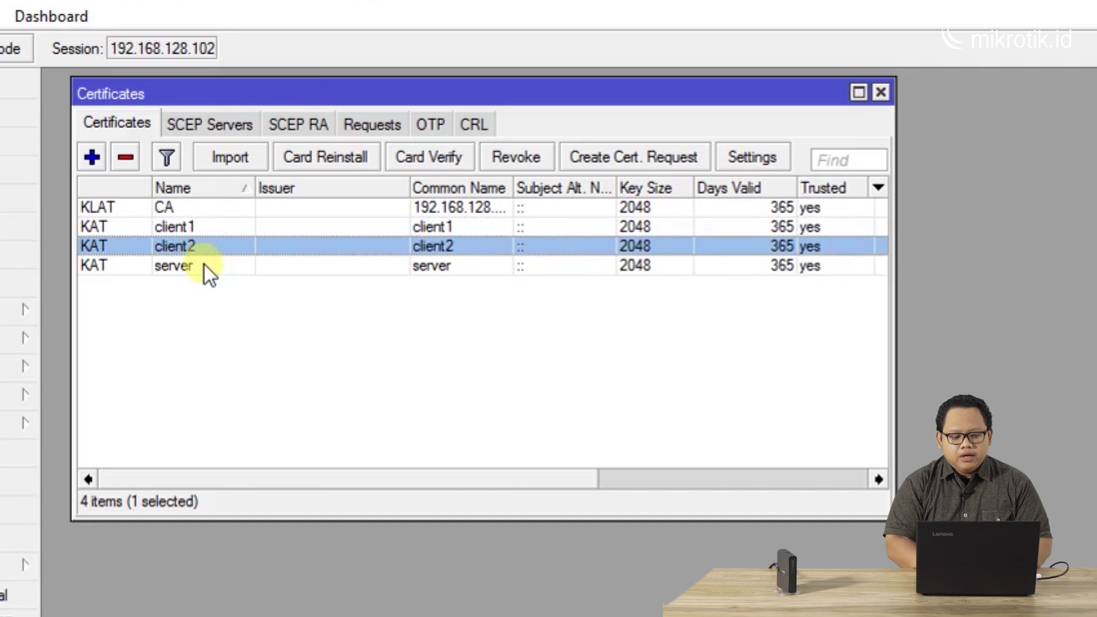
{"action": "left_click", "coordinate": [204, 271]}
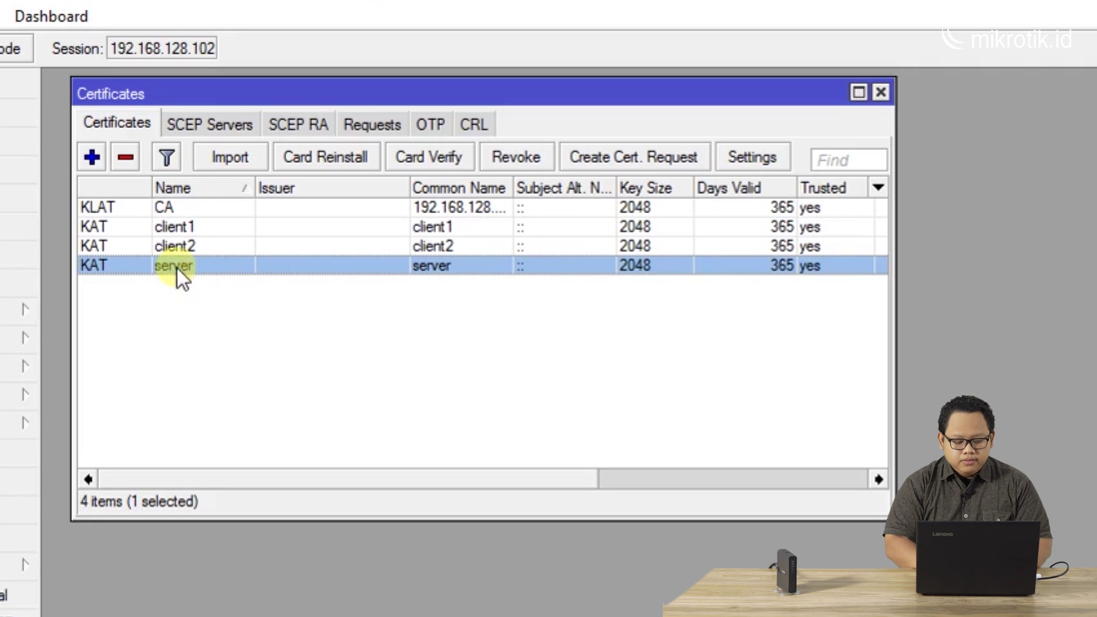
{"action": "left_click", "coordinate": [6, 597]}
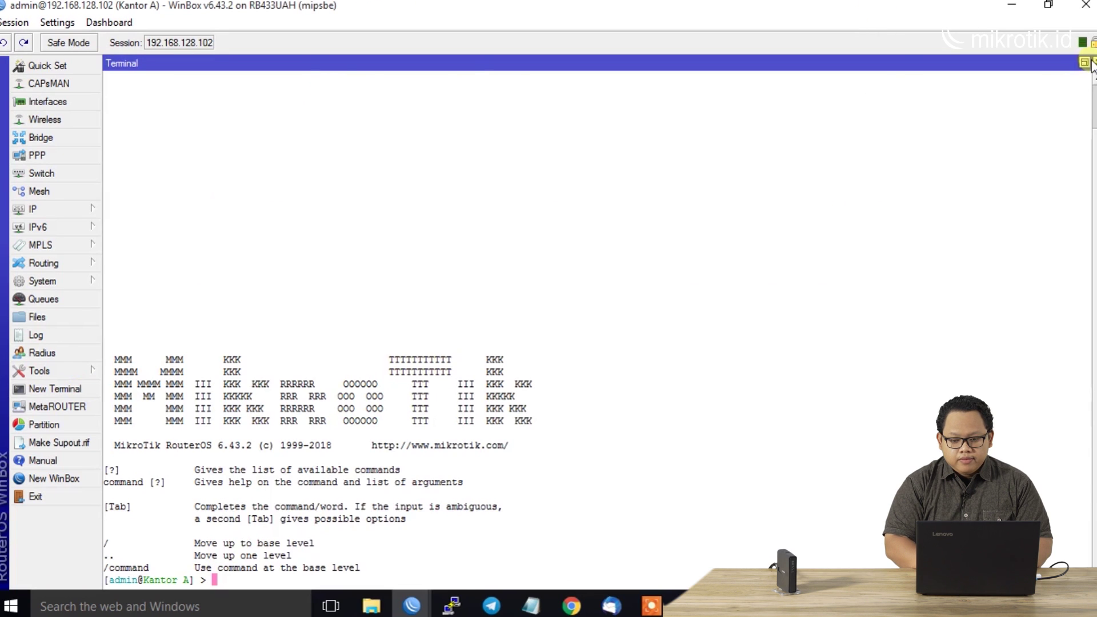
Export the CA certificate from the terminal with an export passphrase
{"action": "left_click", "coordinate": [1084, 62]}
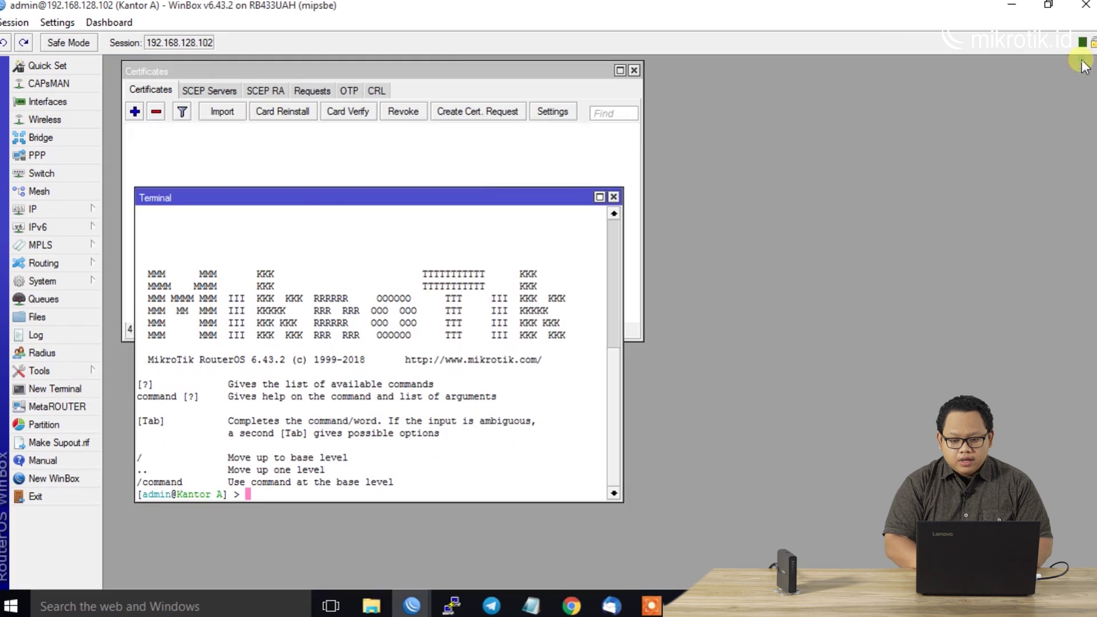
{"action": "left_click", "coordinate": [500, 197]}
{"action": "left_click_drag", "start_coordinate": [501, 197], "coordinate": [489, 215]}
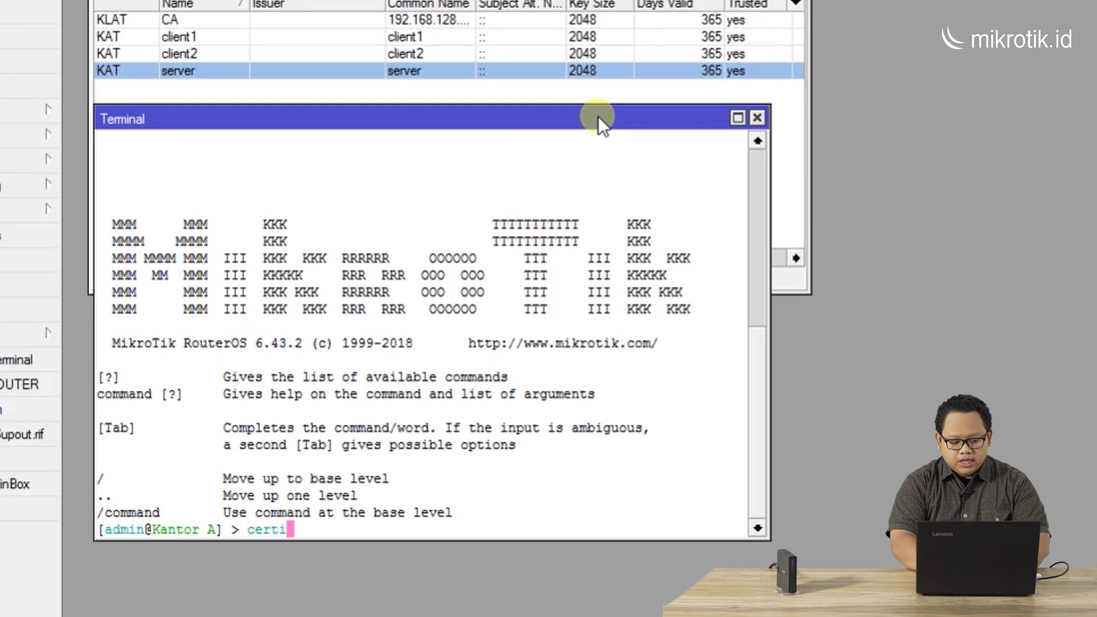
{"action": "key", "text": "Tab"}
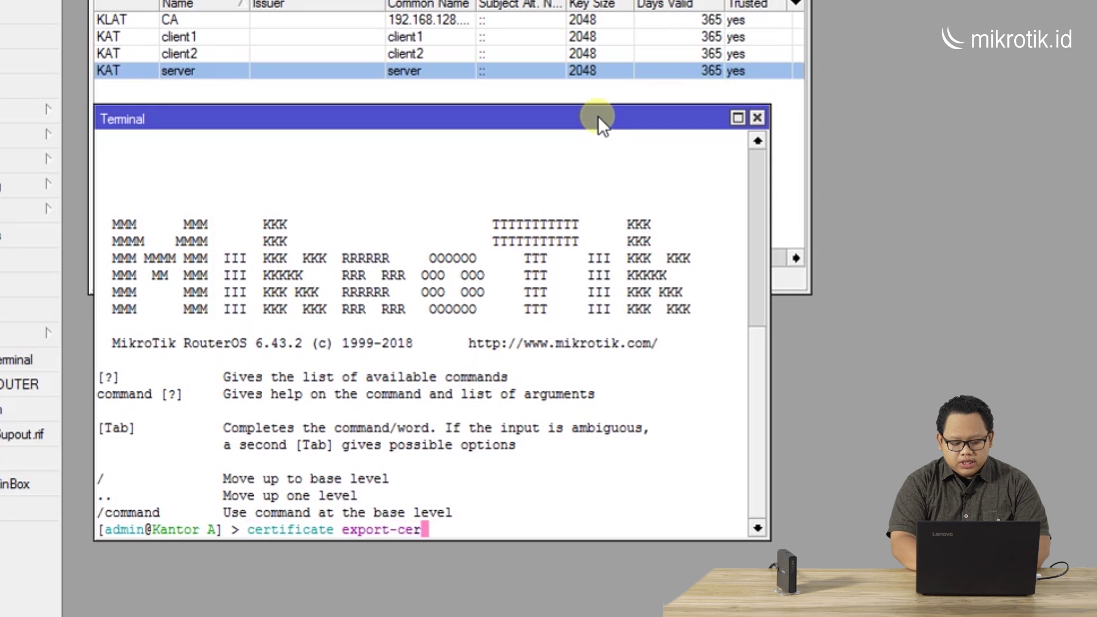
{"action": "key", "text": "Tab"}
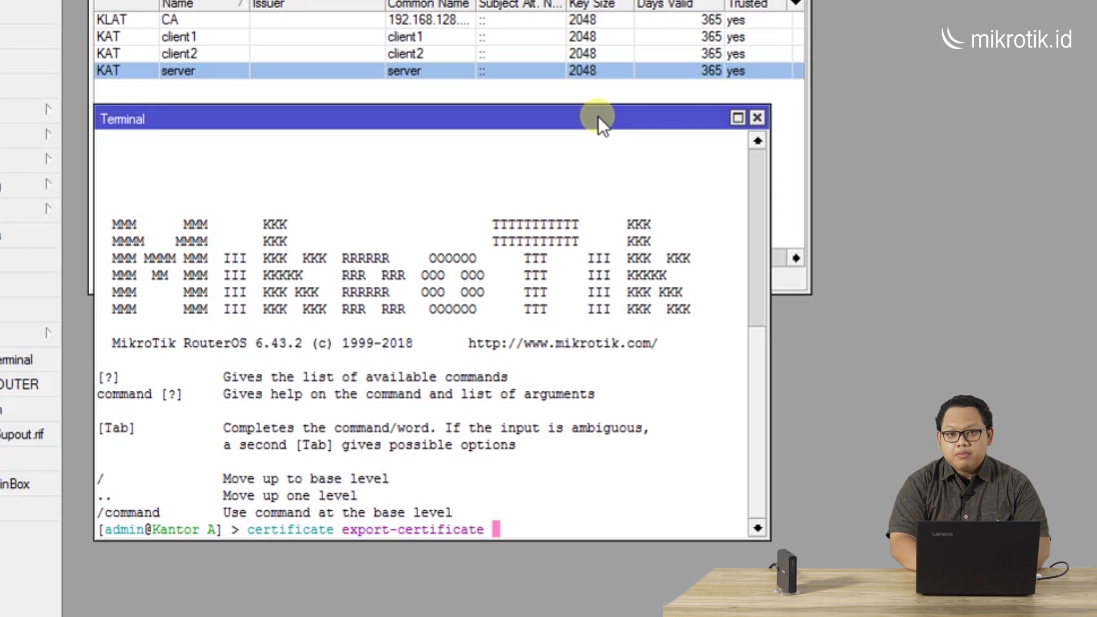
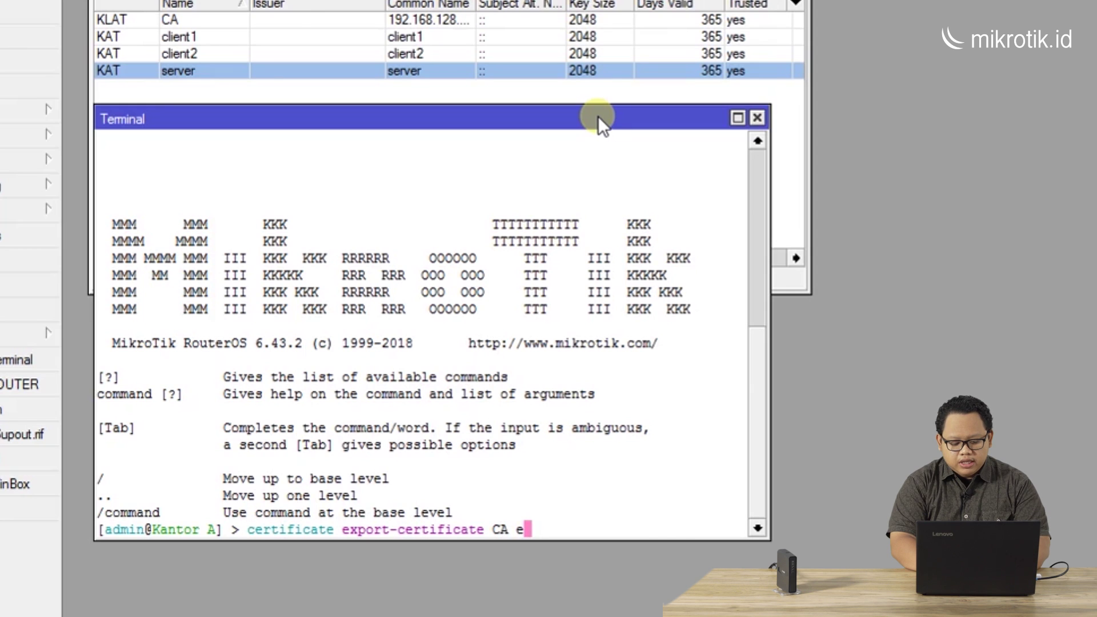
{"action": "key", "text": "Tab"}
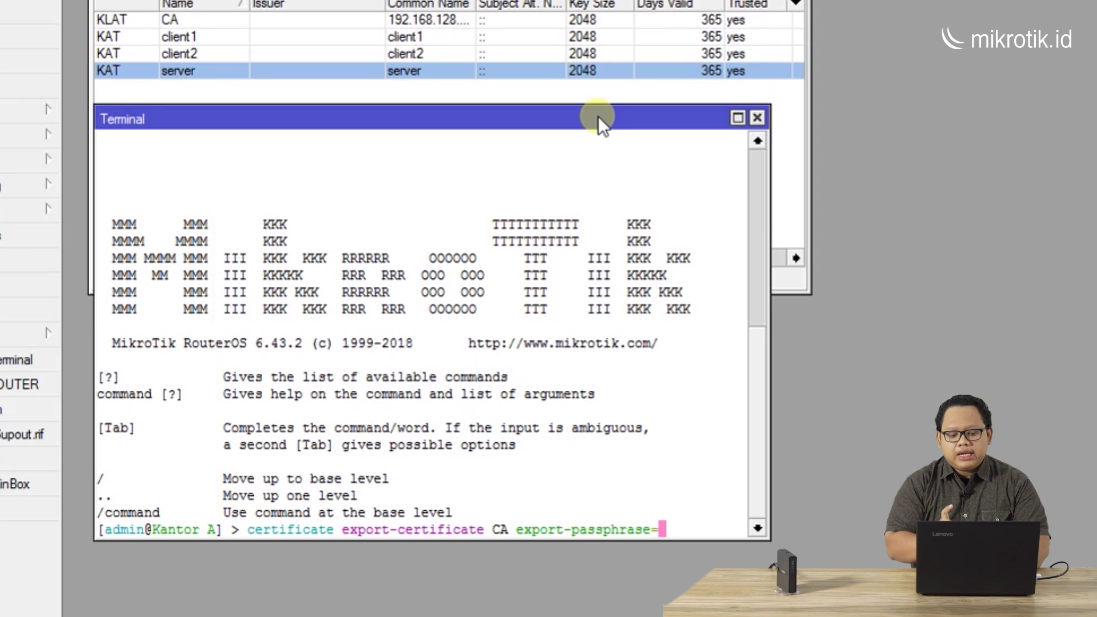
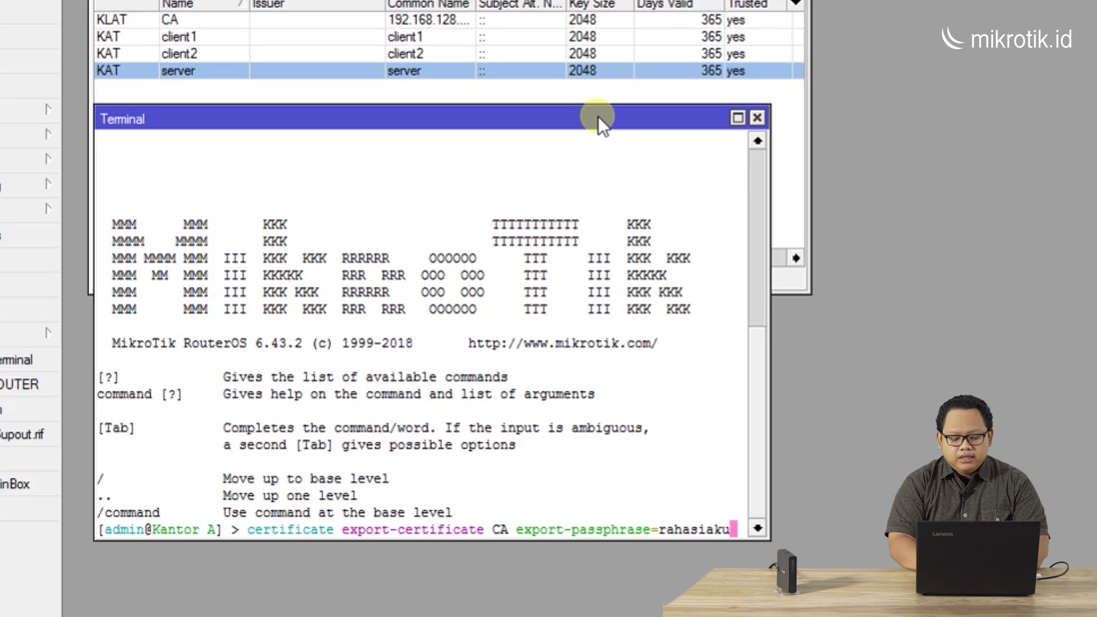
{"action": "key", "text": "Return"}
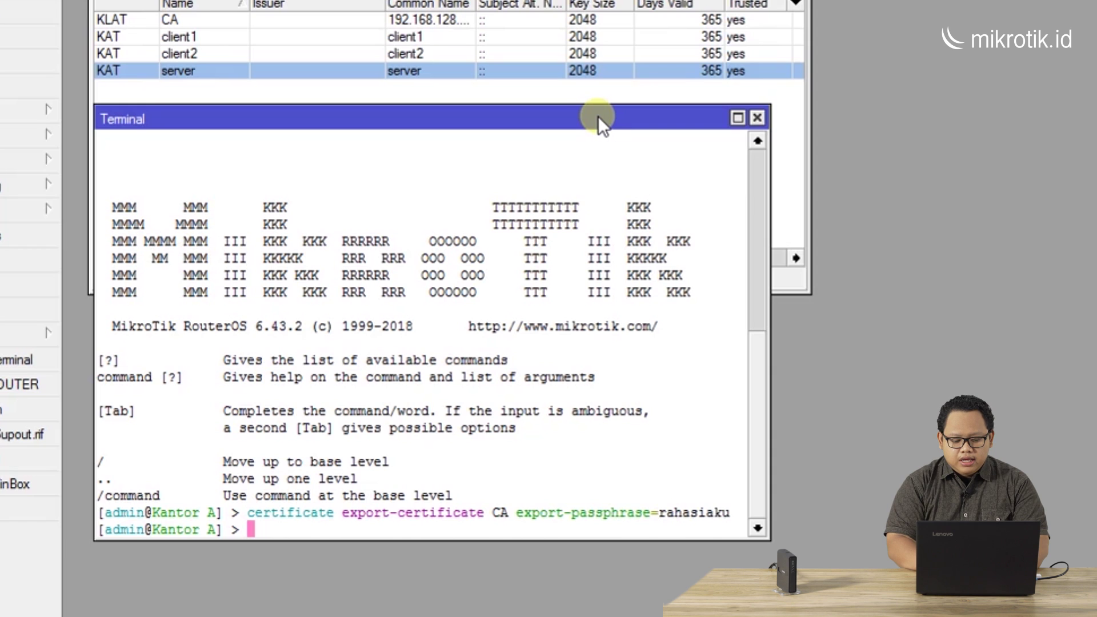
Export the client1 certificate with the same export passphrase
{"action": "key", "text": "Up"}
{"action": "key", "text": "Left"}
{"action": "key", "text": "Left"}
{"action": "key", "text": "Left"}
{"action": "key", "text": "Left"}
{"action": "key", "text": "Left"}
{"action": "key", "text": "Left"}
{"action": "key", "text": "Left"}
{"action": "key", "text": "Left"}
{"action": "key", "text": "Left"}
{"action": "key", "text": "Left"}
{"action": "key", "text": "Left"}
{"action": "key", "text": "Left"}
{"action": "key", "text": "Left"}
{"action": "key", "text": "Left"}
{"action": "key", "text": "Left"}
{"action": "key", "text": "Left"}
{"action": "key", "text": "Left"}
{"action": "key", "text": "Left"}
{"action": "key", "text": "Left"}
{"action": "key", "text": "Left"}
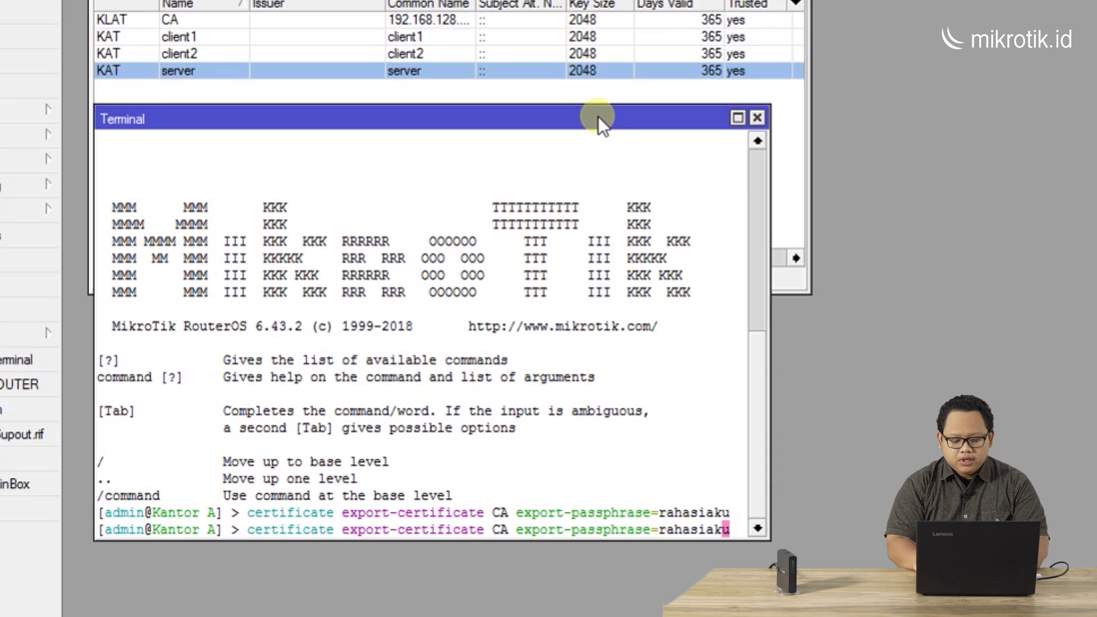
{"action": "key", "text": "Right"}
{"action": "key", "text": "Right"}
{"action": "key", "text": "Right"}
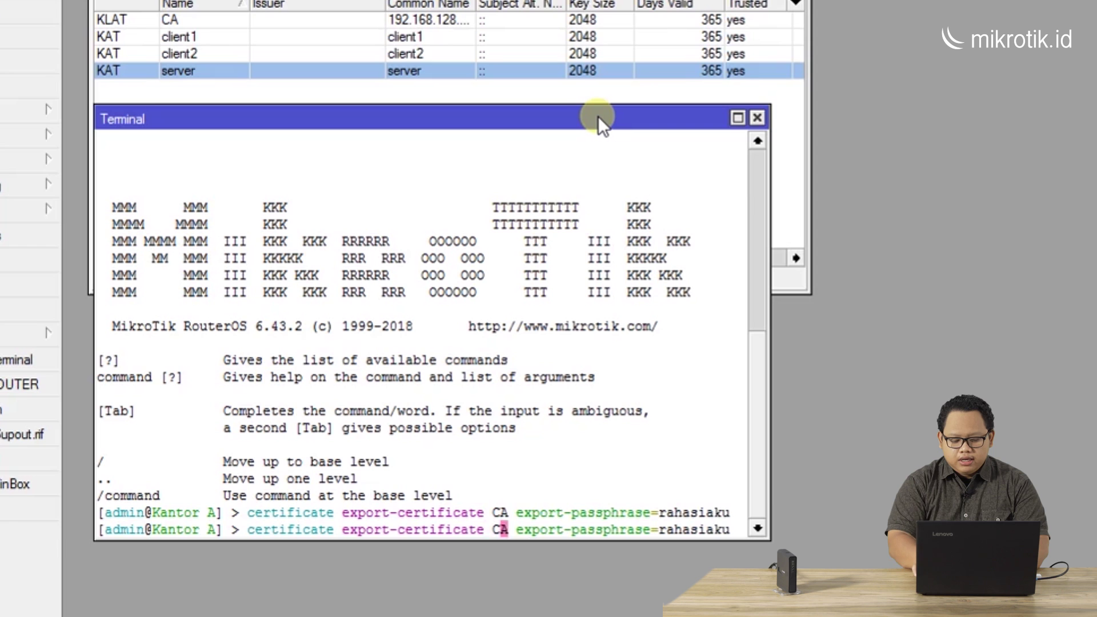
{"action": "key", "text": "BackSpace"}
{"action": "key", "text": "BackSpace"}
{"action": "key", "text": "BackSpace"}
{"action": "type", "text": "client"}
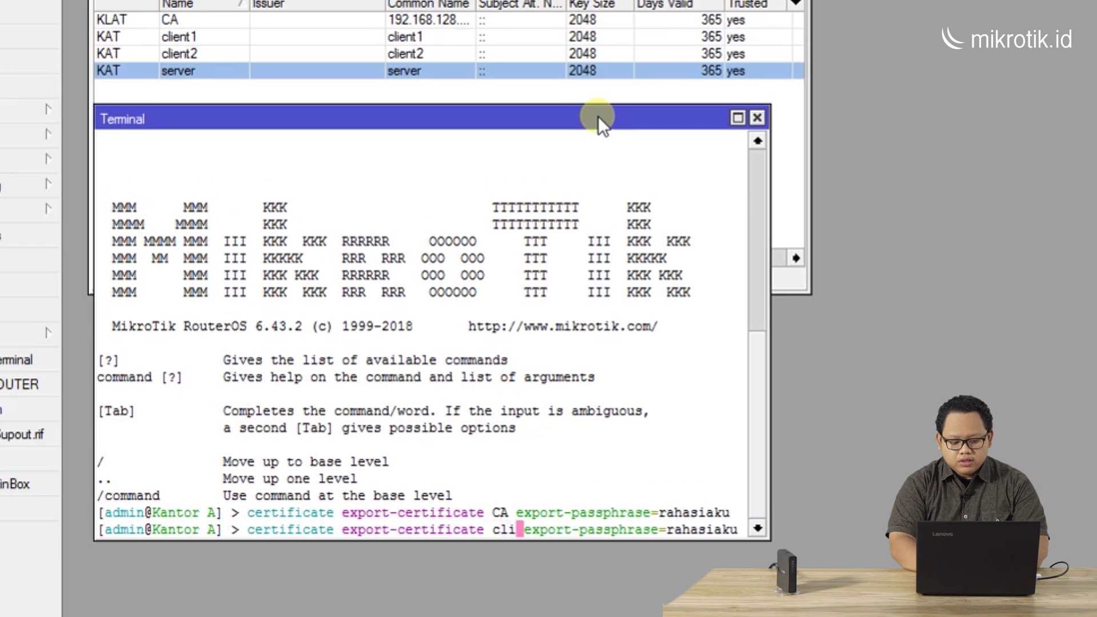
{"action": "type", "text": "1"}
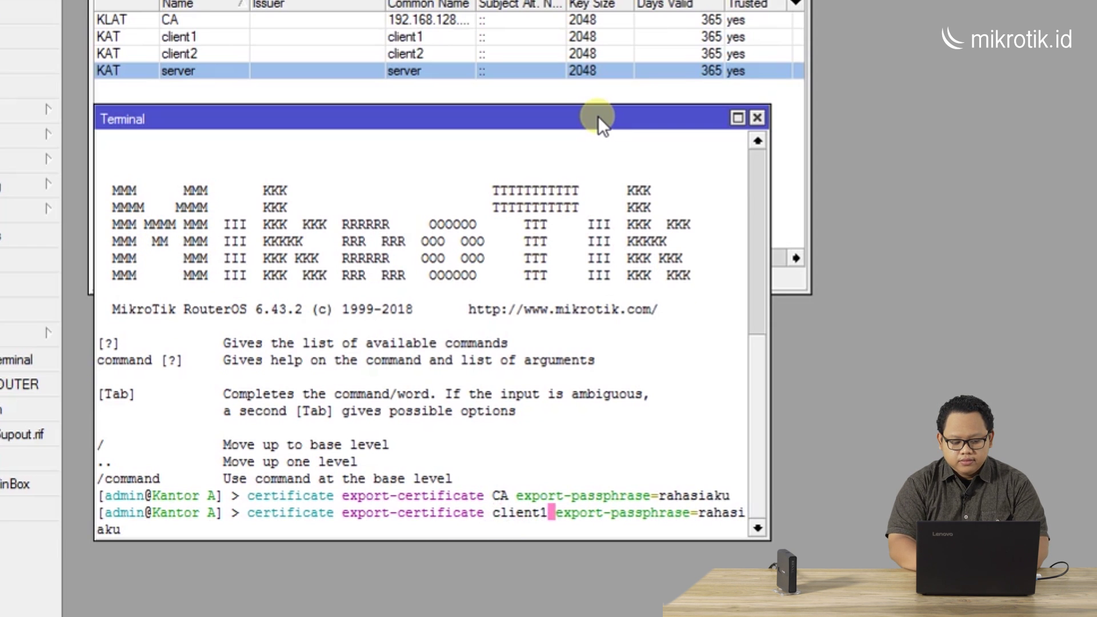
{"action": "key", "text": "Return"}
Export the client2 certificate with the same export passphrase
{"action": "key", "text": "Up"}
{"action": "key", "text": "Left"}
{"action": "key", "text": "Left"}
{"action": "key", "text": "Left"}
{"action": "key", "text": "Left"}
{"action": "key", "text": "Left"}
{"action": "key", "text": "Left"}
{"action": "key", "text": "Left"}
{"action": "key", "text": "Left"}
{"action": "key", "text": "Left"}
{"action": "key", "text": "Left"}
{"action": "key", "text": "Left"}
{"action": "key", "text": "Left"}
{"action": "key", "text": "Left"}
{"action": "key", "text": "Left"}
{"action": "key", "text": "Left"}
{"action": "key", "text": "Left"}
{"action": "key", "text": "Left"}
{"action": "key", "text": "Left"}
{"action": "key", "text": "Left"}
{"action": "key", "text": "Left"}
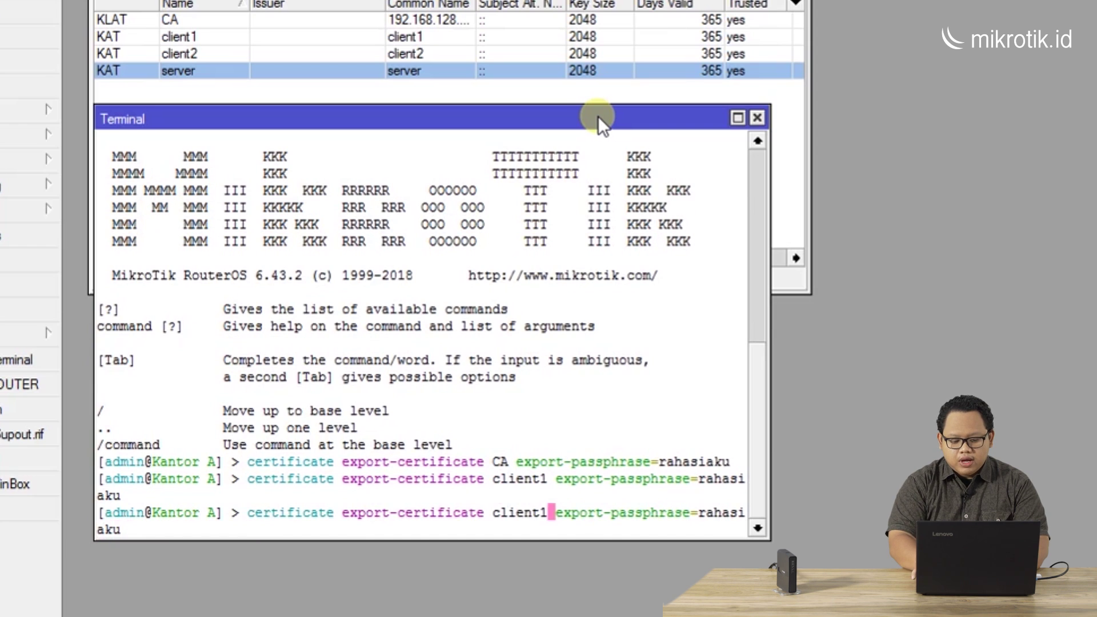
{"action": "key", "text": "BackSpace"}
{"action": "type", "text": "2"}
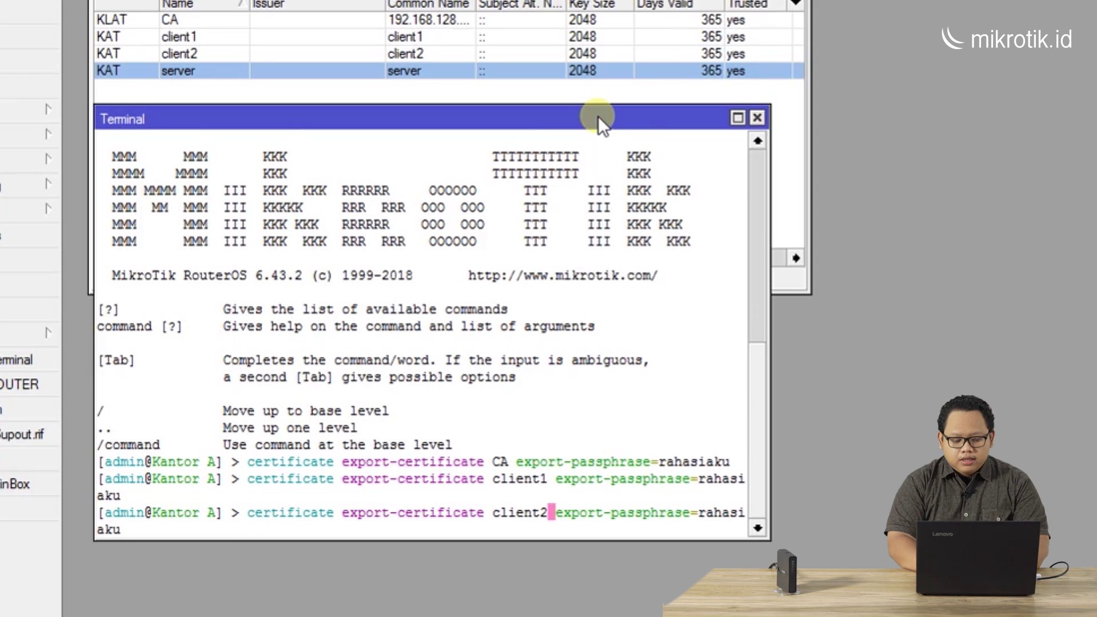
{"action": "key", "text": "Return"}
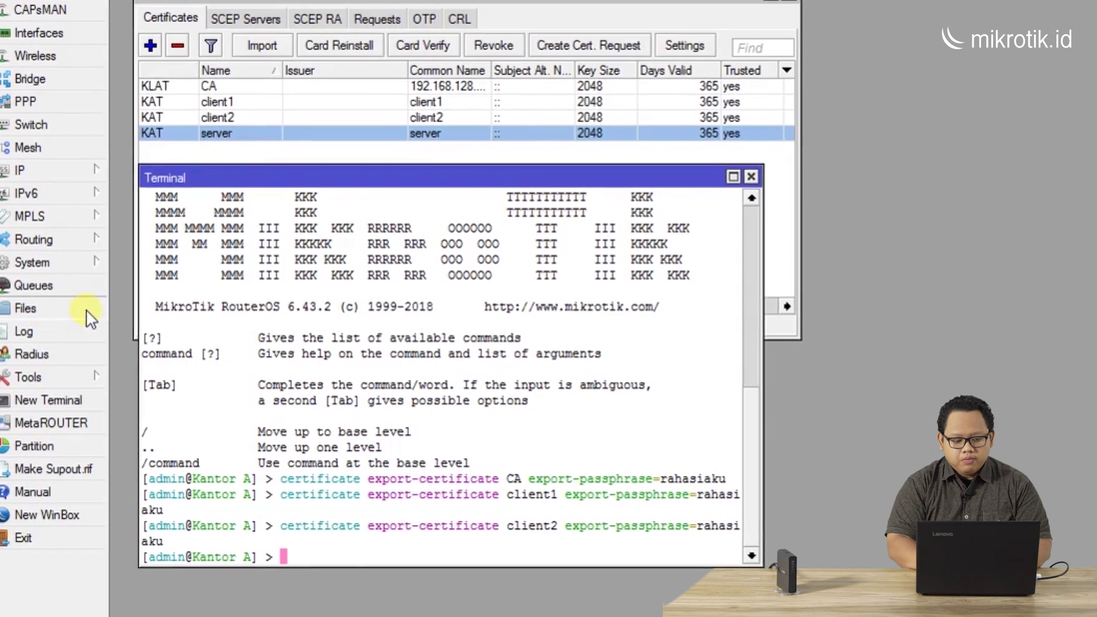
In Files, select the six cert_export CA, client1 and client2 .crt/.key files for download
{"action": "left_click", "coordinate": [86, 310]}
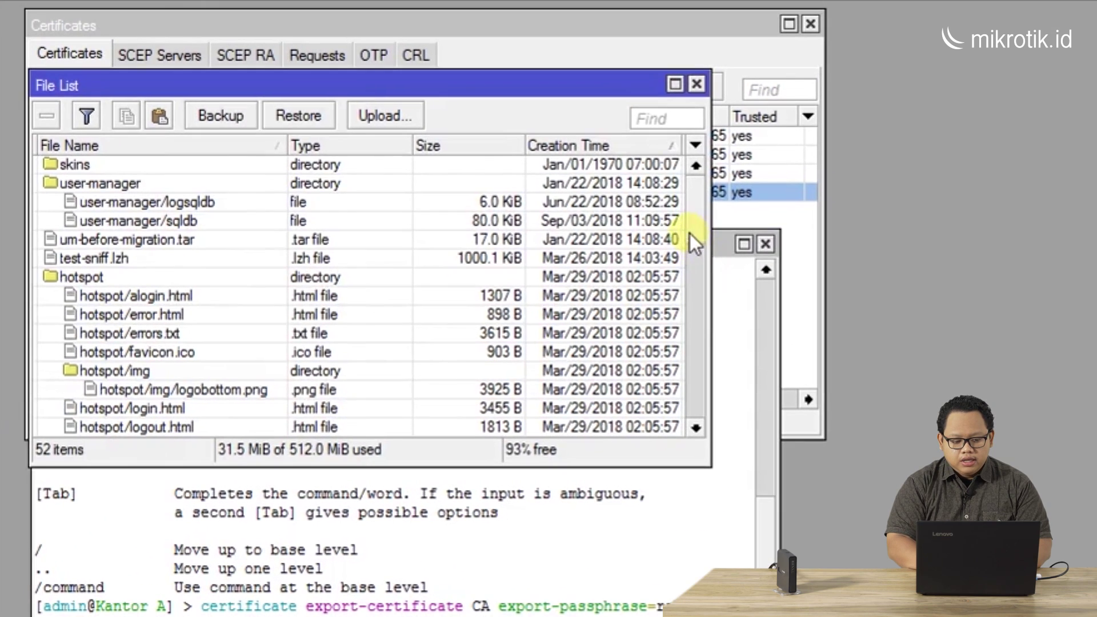
{"action": "left_click_drag", "start_coordinate": [698, 220], "coordinate": [693, 335]}
{"action": "scroll", "coordinate": [696, 385], "scroll_direction": "down", "scroll_amount": 2}
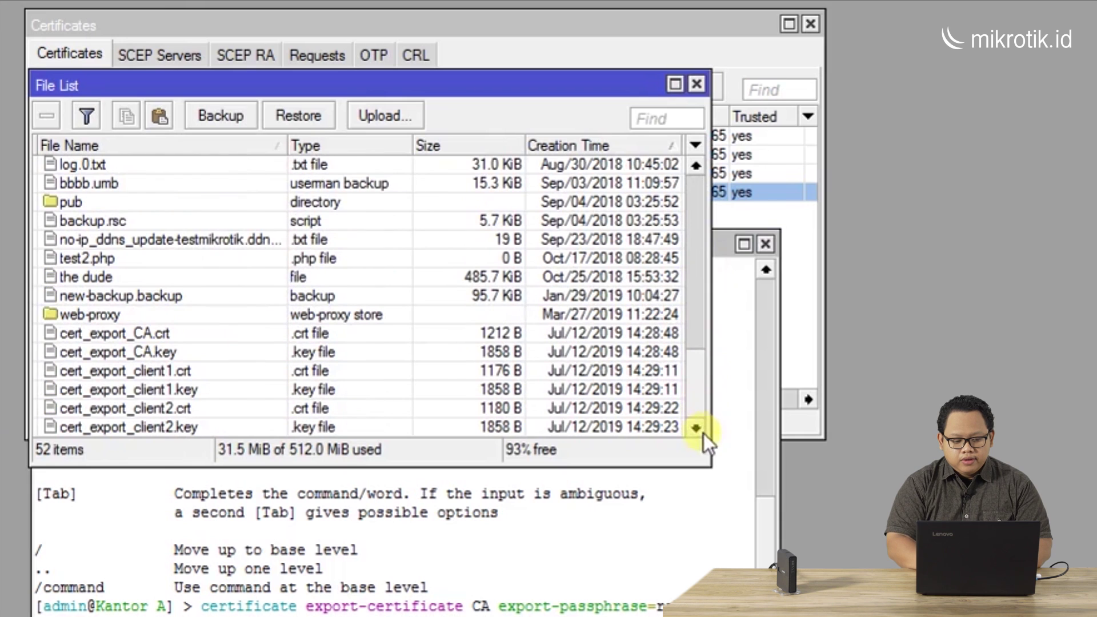
{"action": "left_click", "coordinate": [159, 334]}
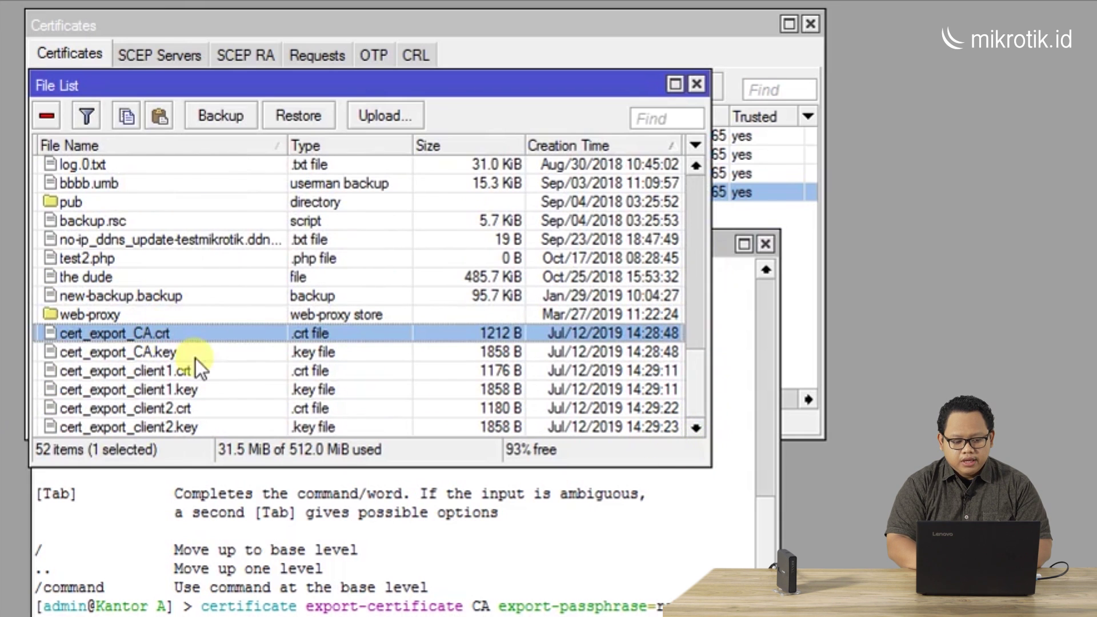
{"action": "left_click", "coordinate": [204, 426], "text": "shift"}
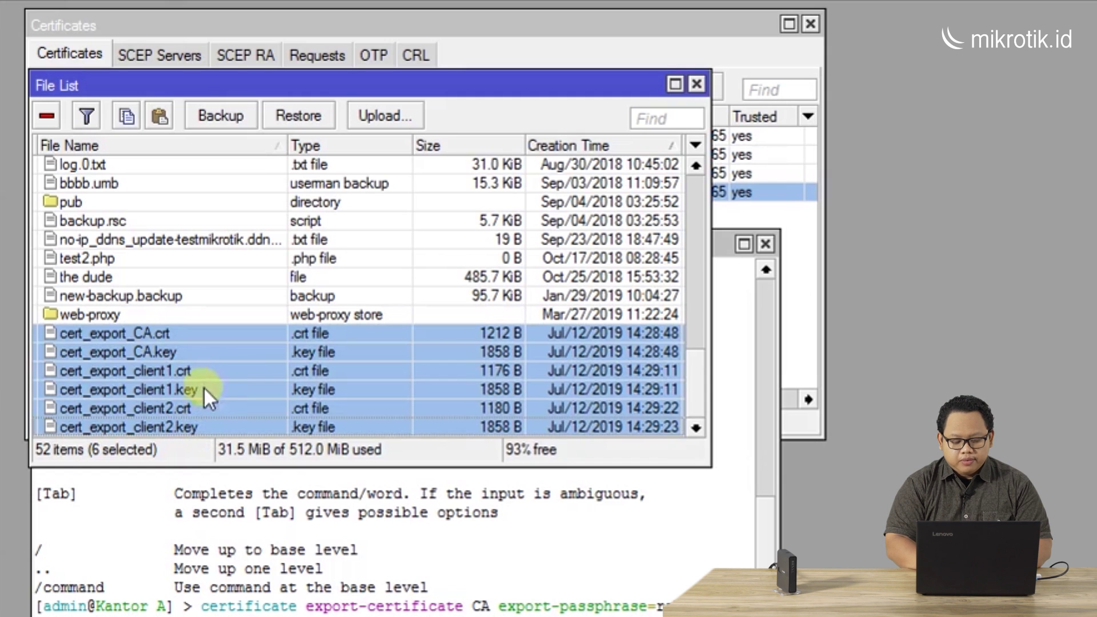
{"action": "right_click", "coordinate": [205, 366]}
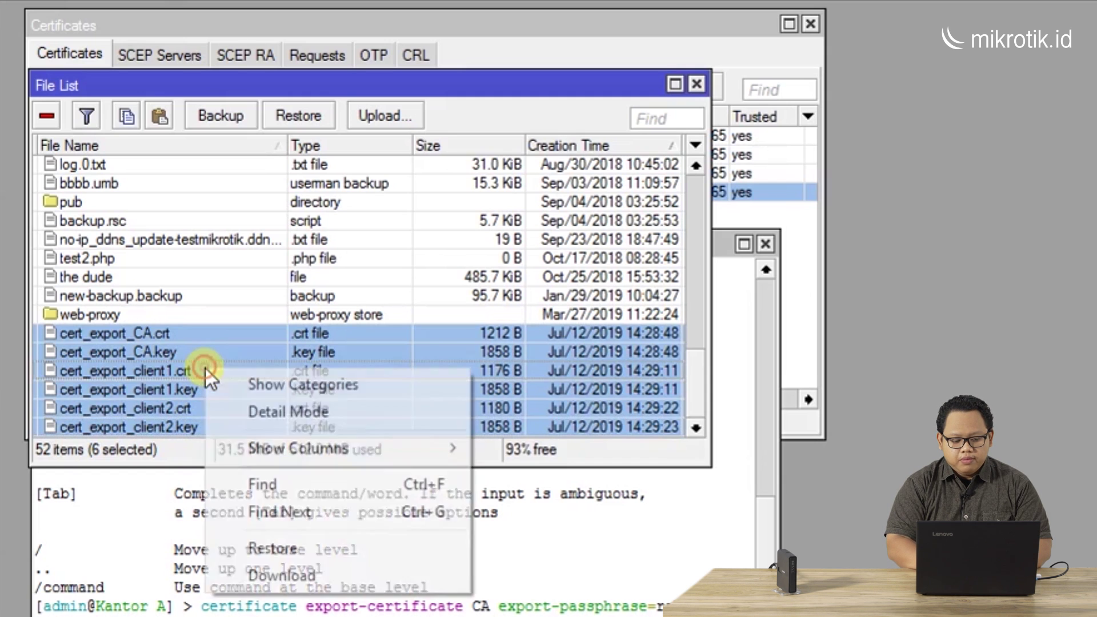
Download the selected files into a new Desktop folder named Certificate
{"action": "left_click", "coordinate": [335, 575]}
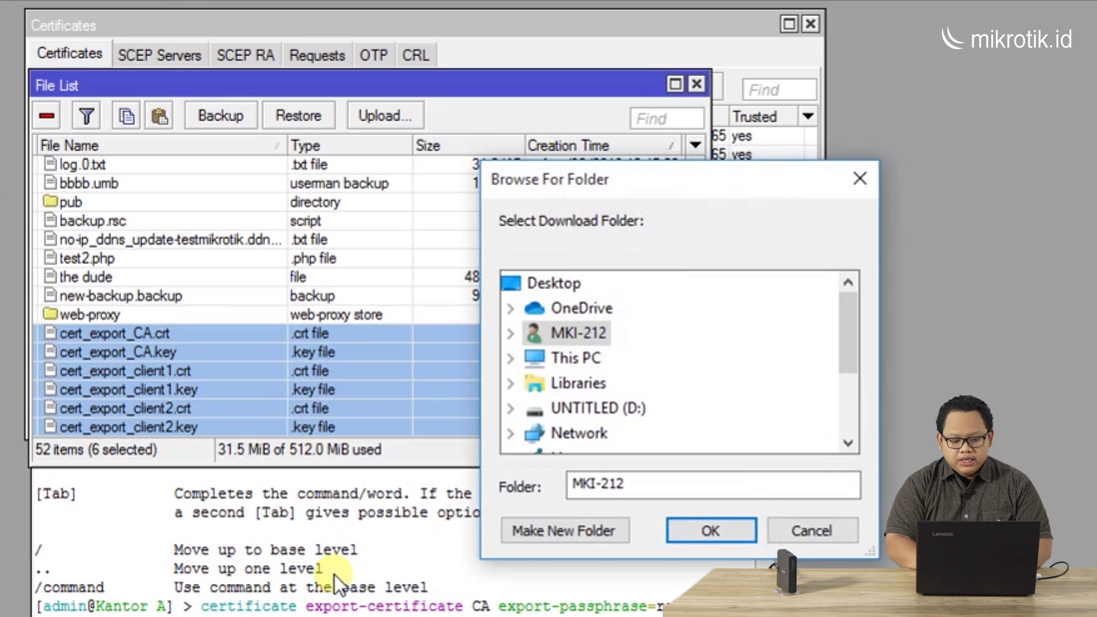
{"action": "left_click", "coordinate": [553, 283]}
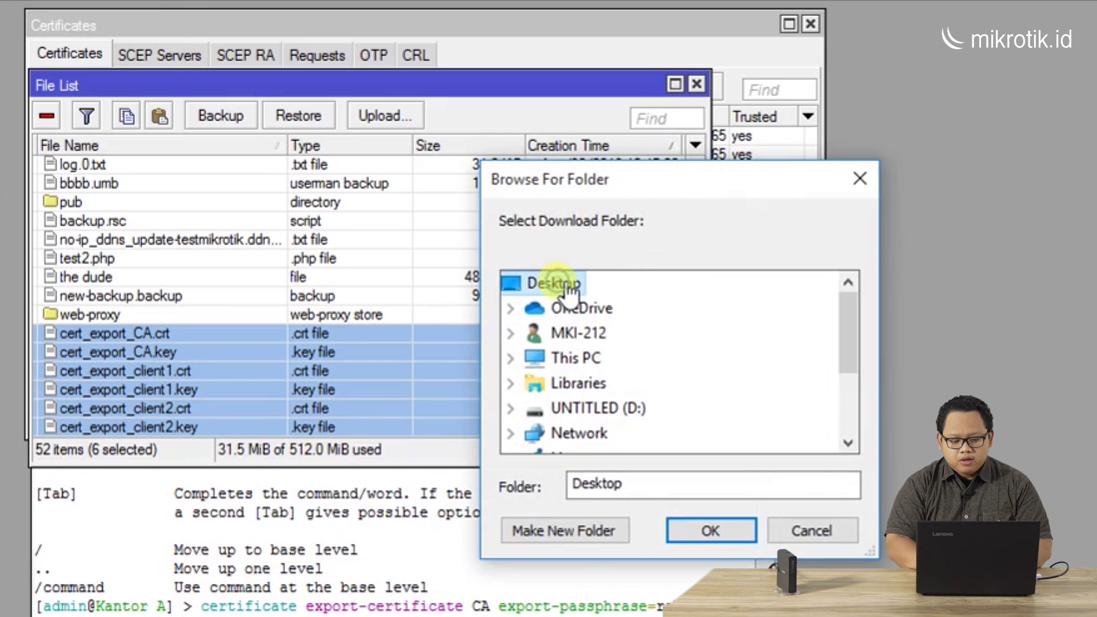
{"action": "left_click", "coordinate": [581, 526]}
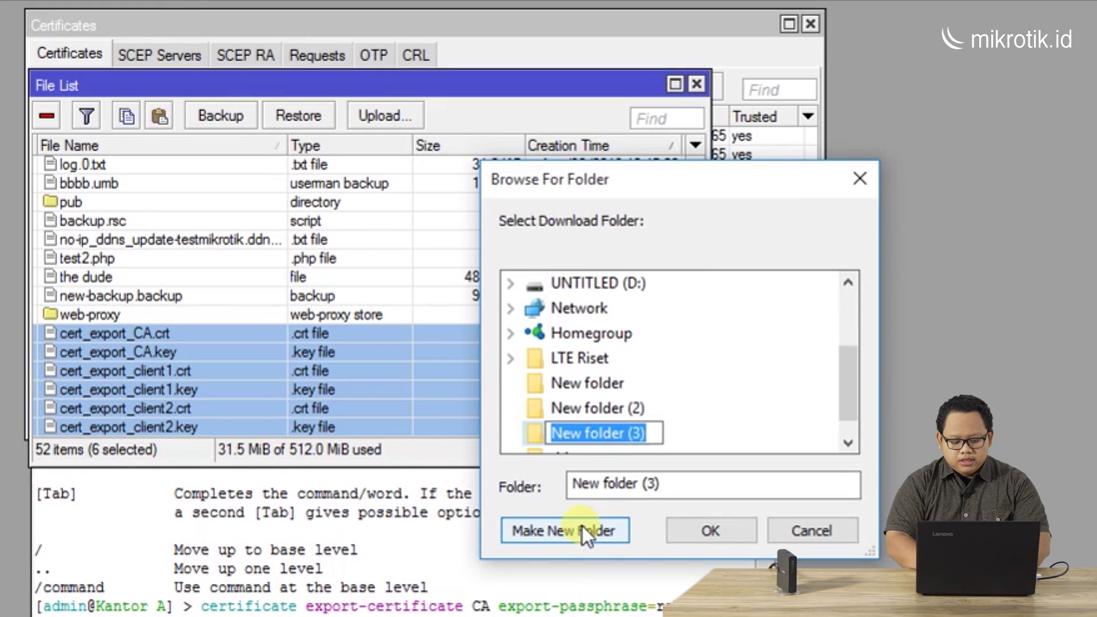
{"action": "type", "text": "Certif"}
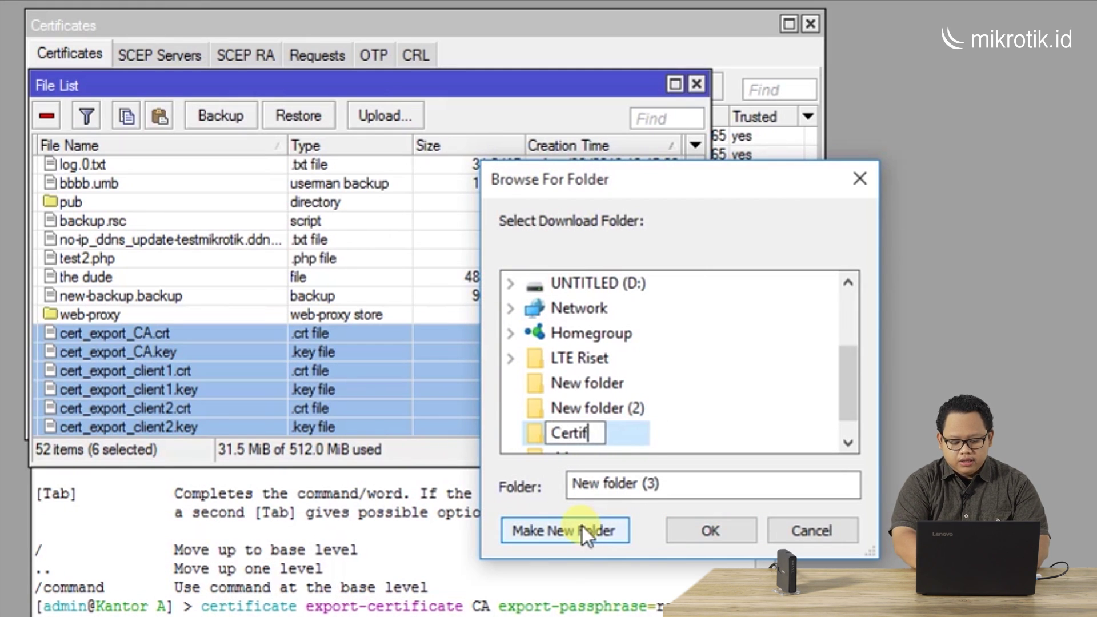
{"action": "type", "text": "icate"}
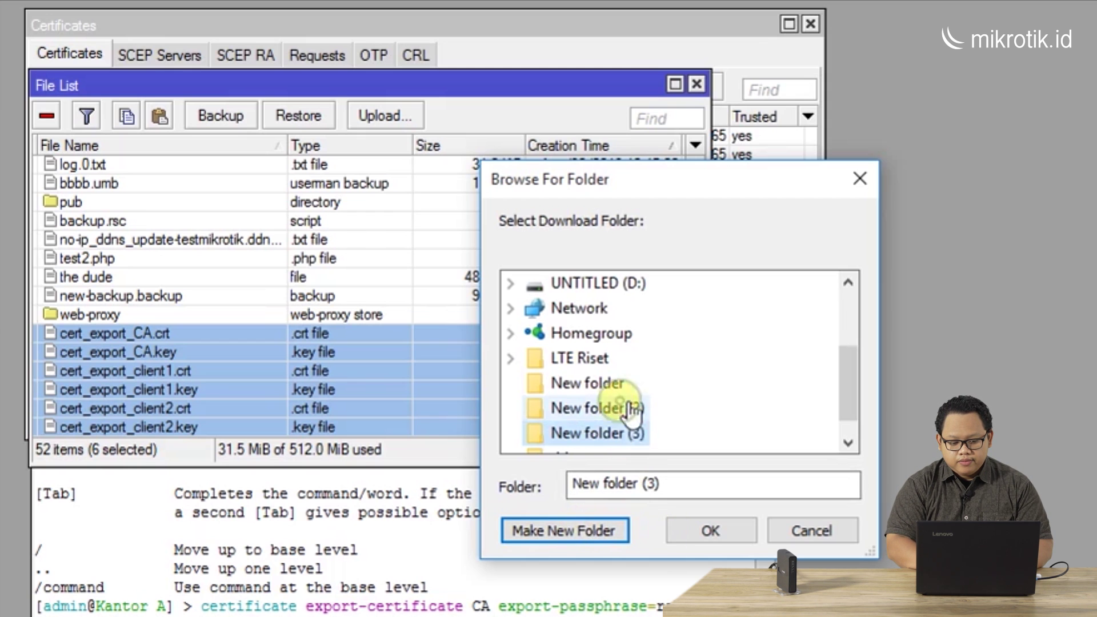
{"action": "key", "text": "Return"}
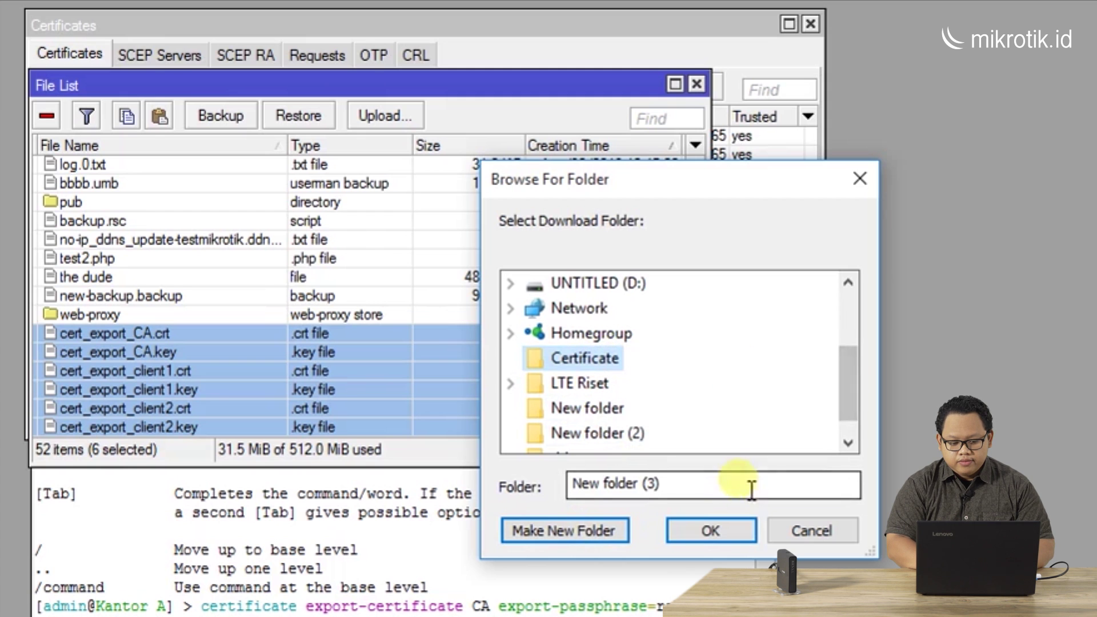
{"action": "left_click", "coordinate": [722, 530]}
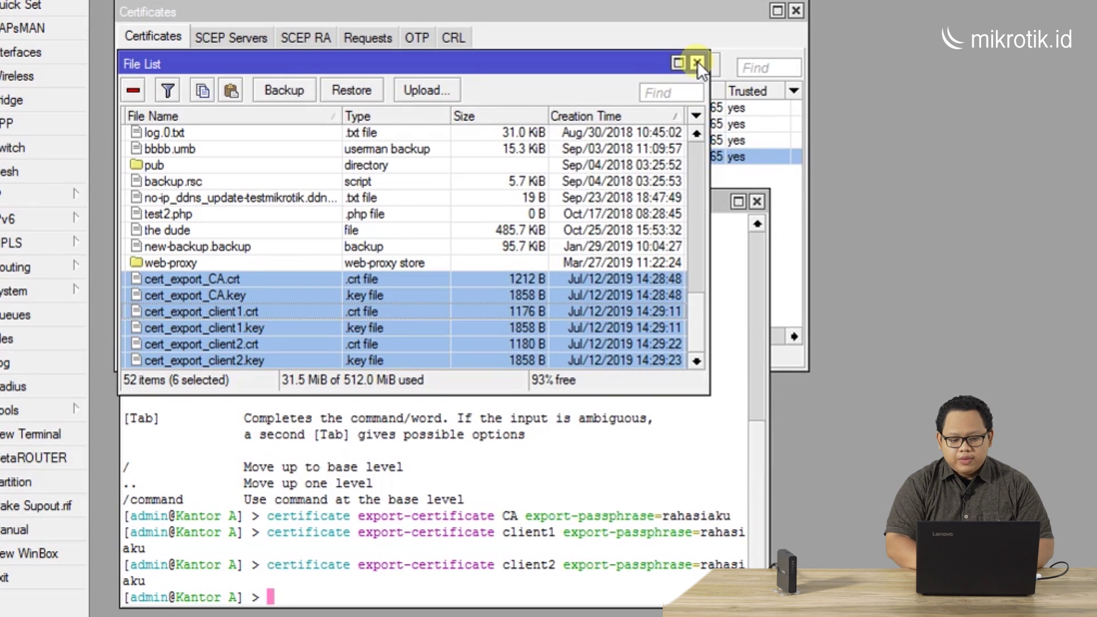
Close the File List, Terminal and Certificates windows
{"action": "left_click", "coordinate": [698, 62]}
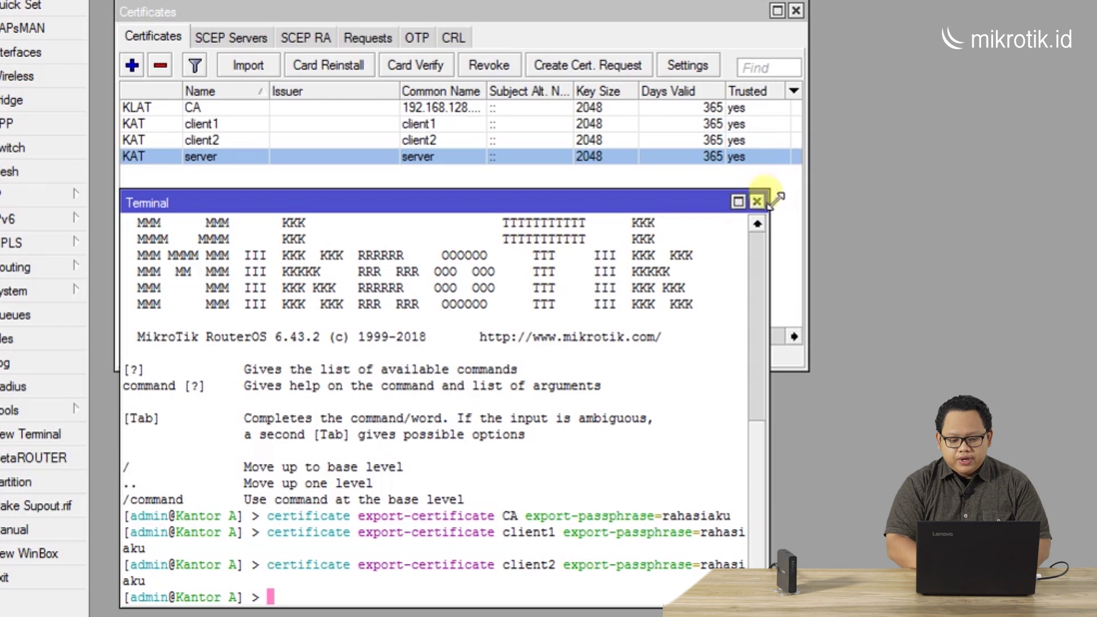
{"action": "left_click", "coordinate": [757, 203]}
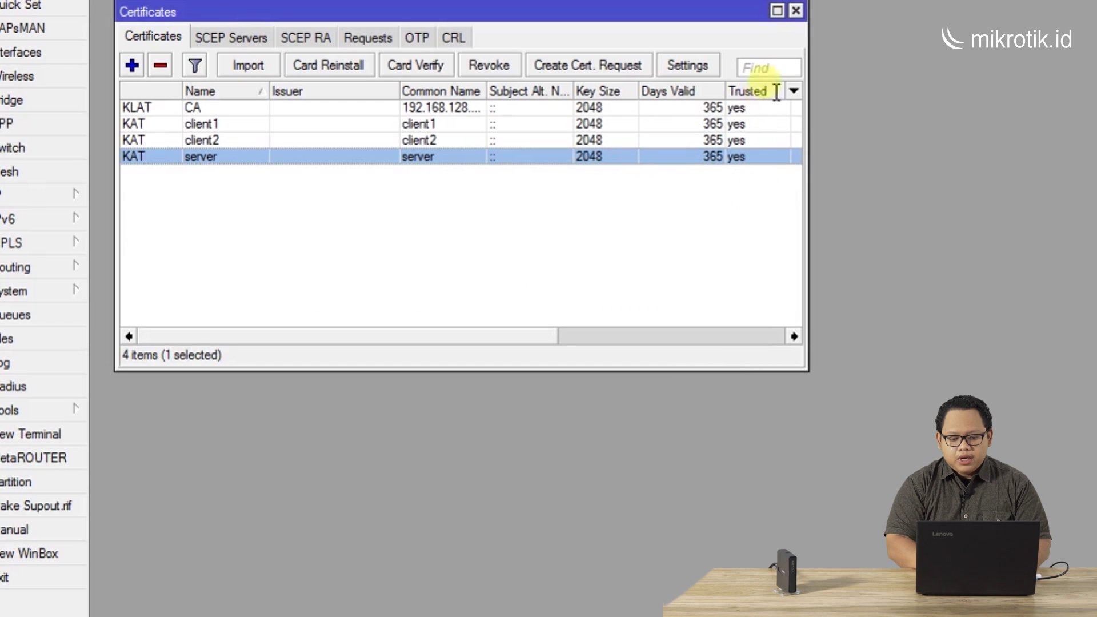
{"action": "left_click", "coordinate": [794, 9]}
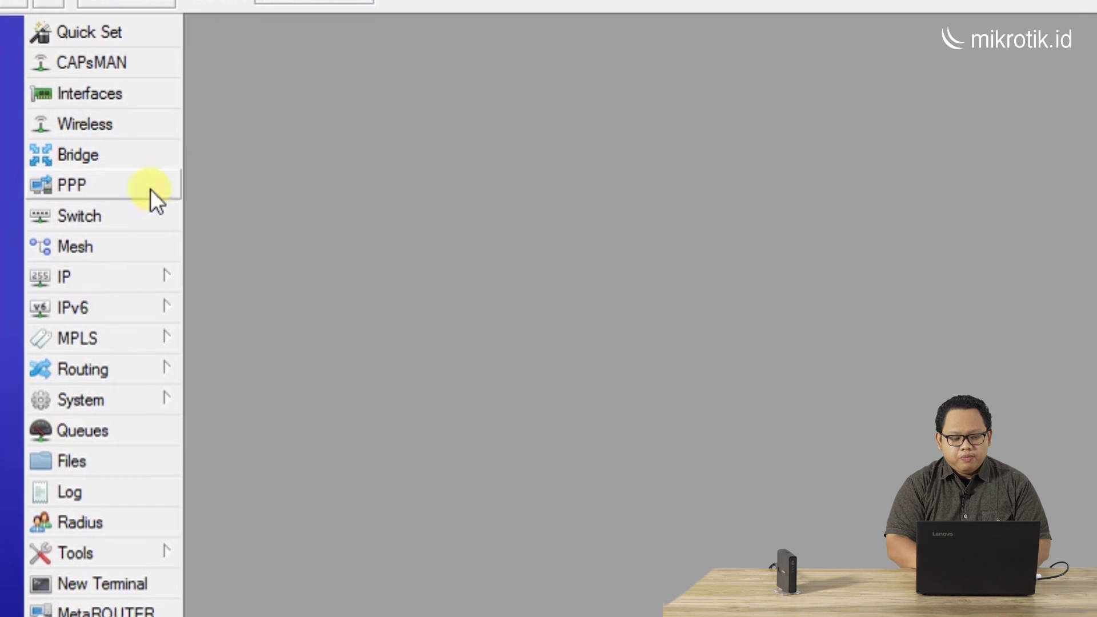
Open PPP's OVPN Server settings and select the server certificate
{"action": "left_click", "coordinate": [142, 187]}
{"action": "left_click_drag", "start_coordinate": [236, 158], "coordinate": [232, 54]}
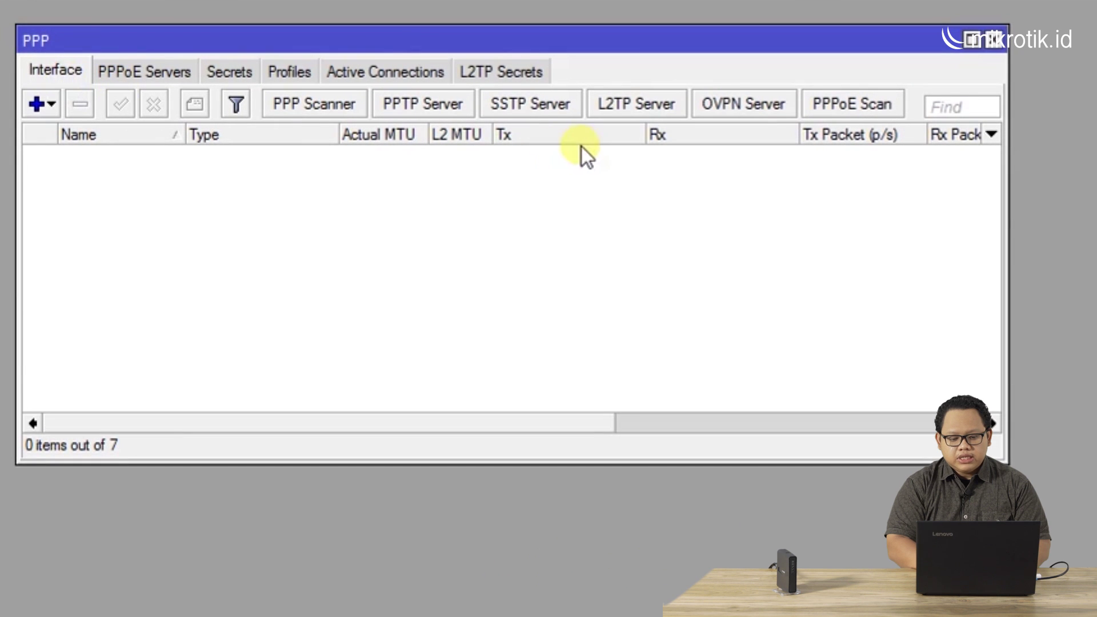
{"action": "left_click", "coordinate": [738, 102]}
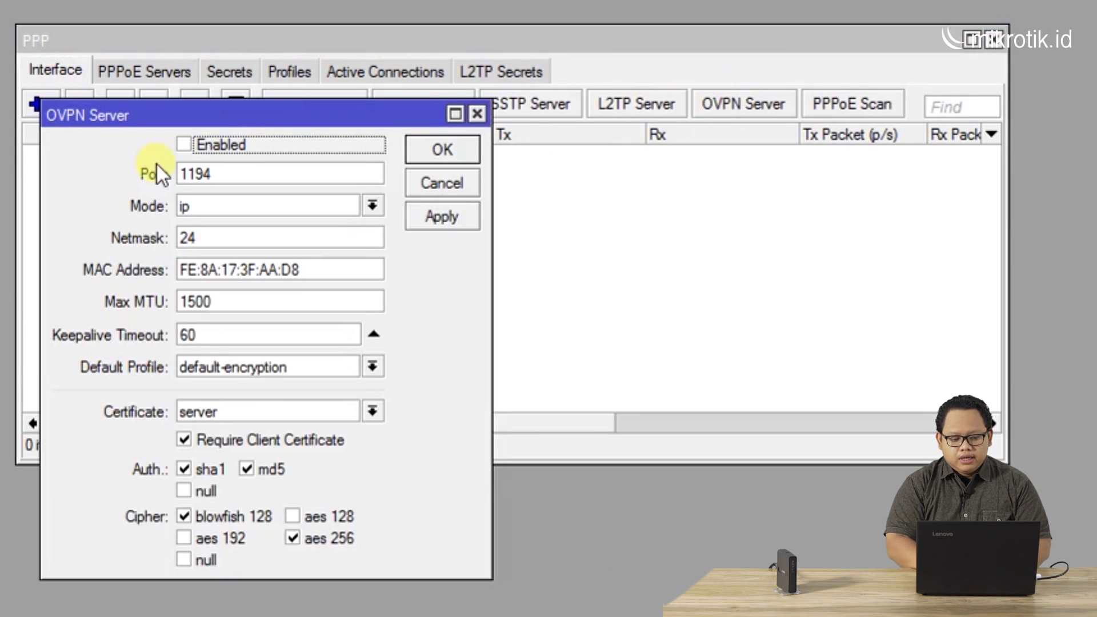
{"action": "left_click_drag", "start_coordinate": [253, 109], "coordinate": [403, 78]}
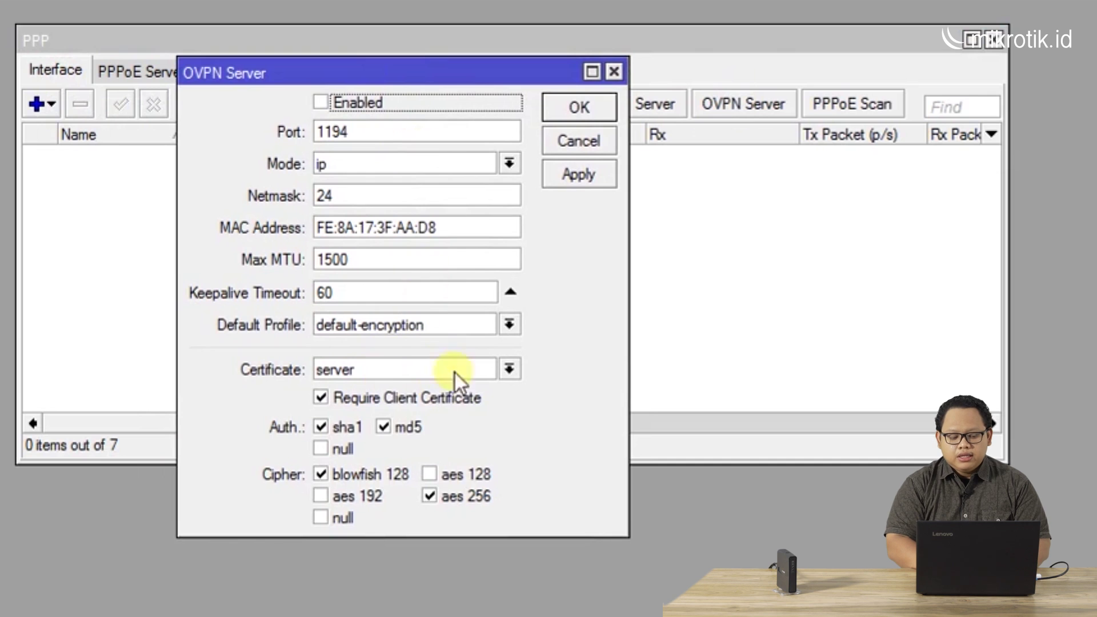
{"action": "left_click", "coordinate": [426, 366]}
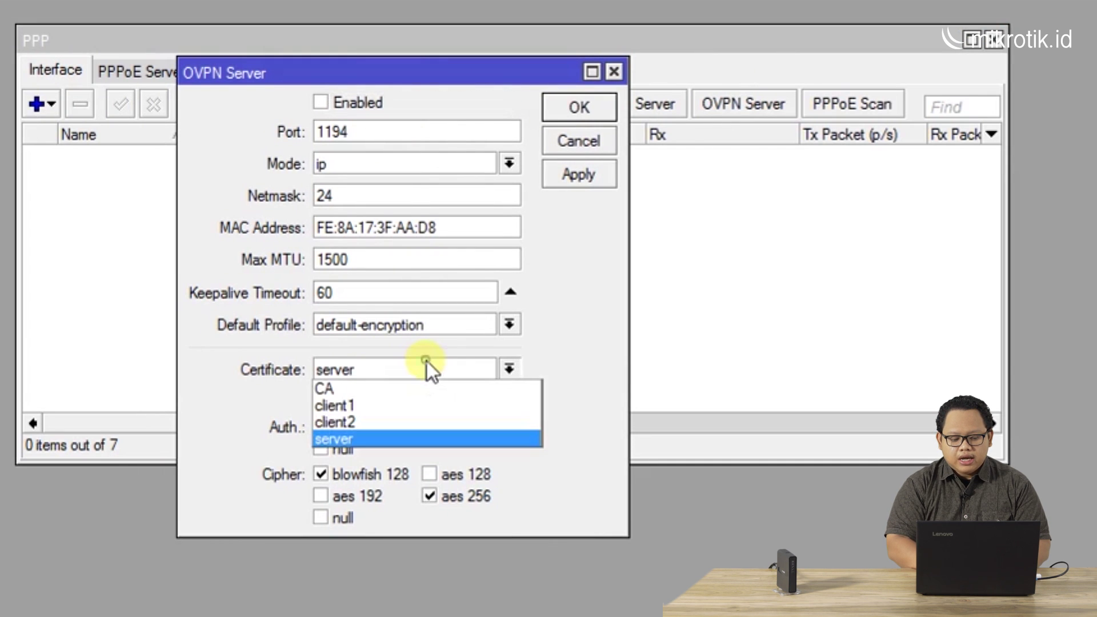
{"action": "left_click", "coordinate": [393, 440]}
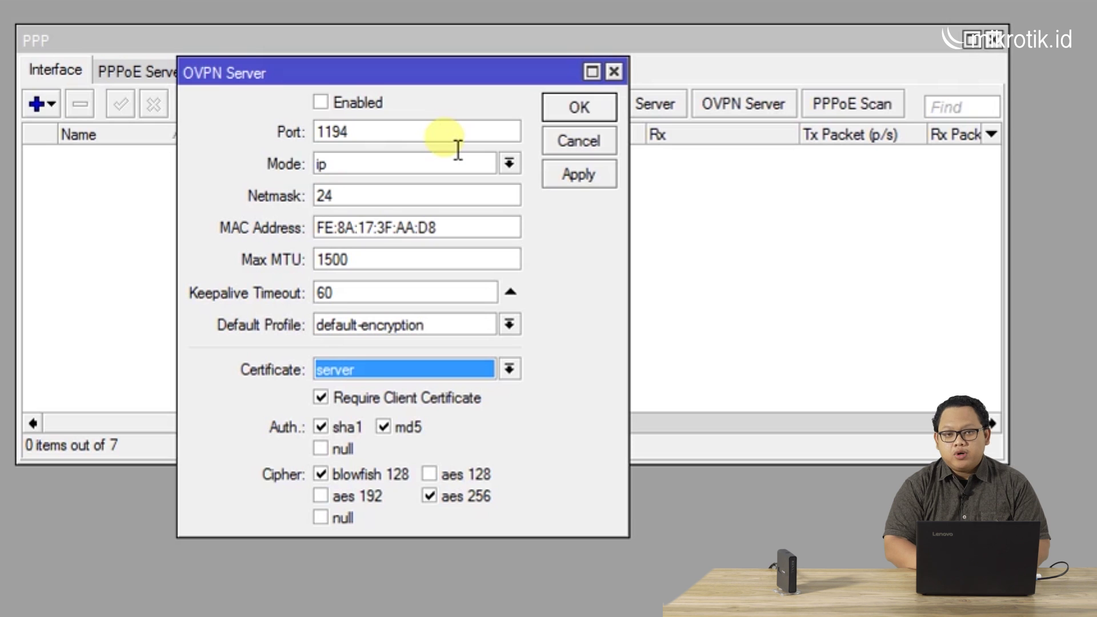
Enable the OVPN server on port 1194 with the server certificate, then apply and confirm
{"action": "left_click", "coordinate": [434, 143]}
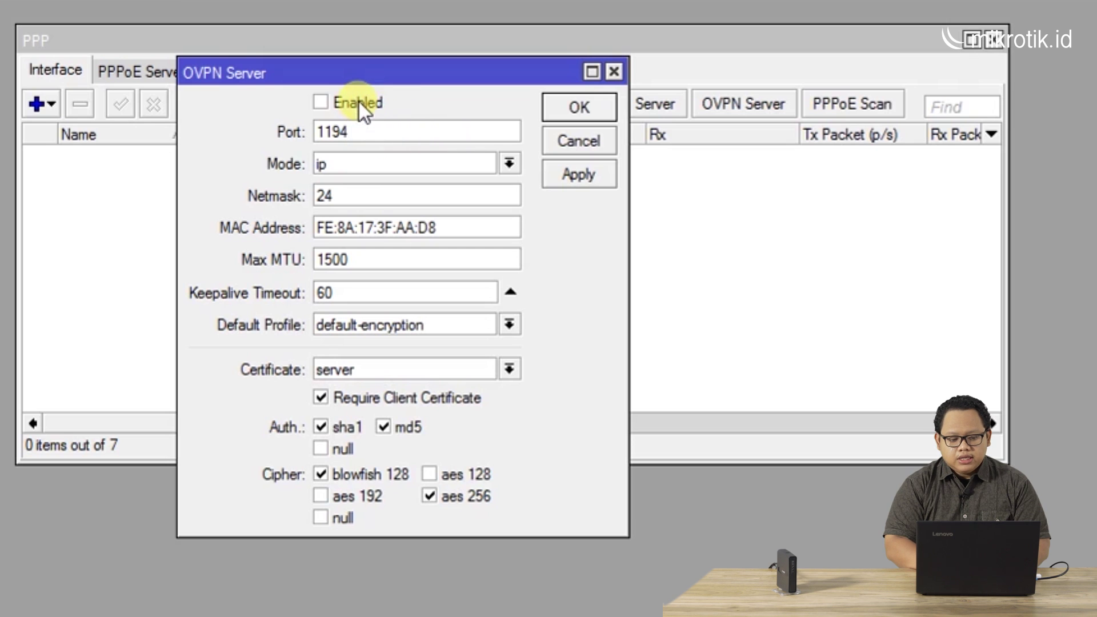
{"action": "left_click", "coordinate": [320, 102]}
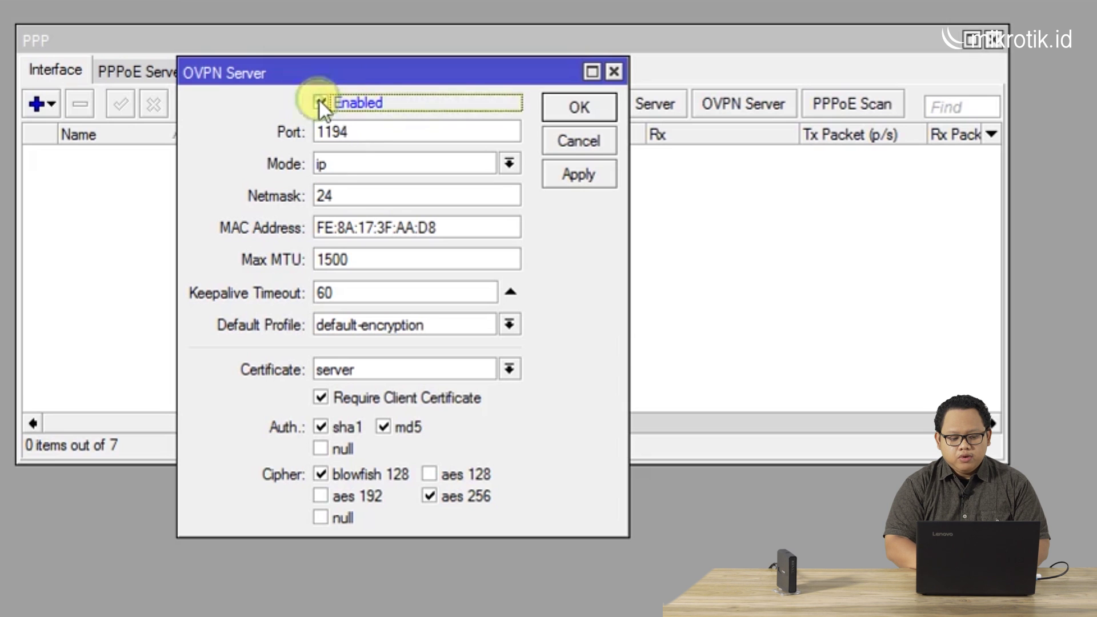
{"action": "left_click", "coordinate": [509, 370]}
{"action": "left_click", "coordinate": [472, 440]}
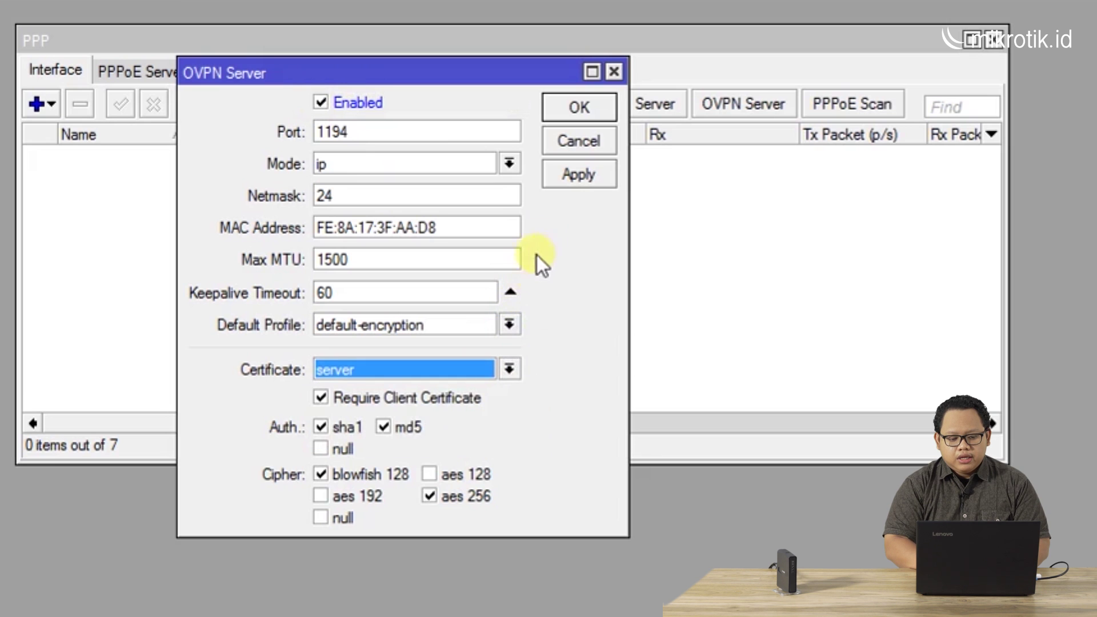
{"action": "left_click", "coordinate": [573, 177]}
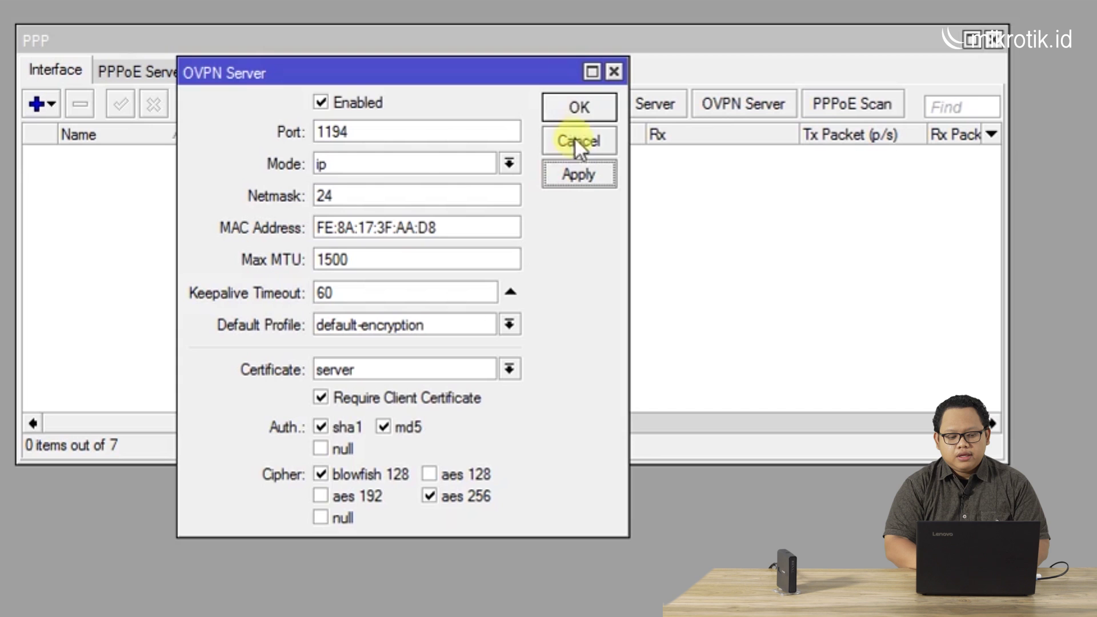
{"action": "left_click", "coordinate": [578, 108]}
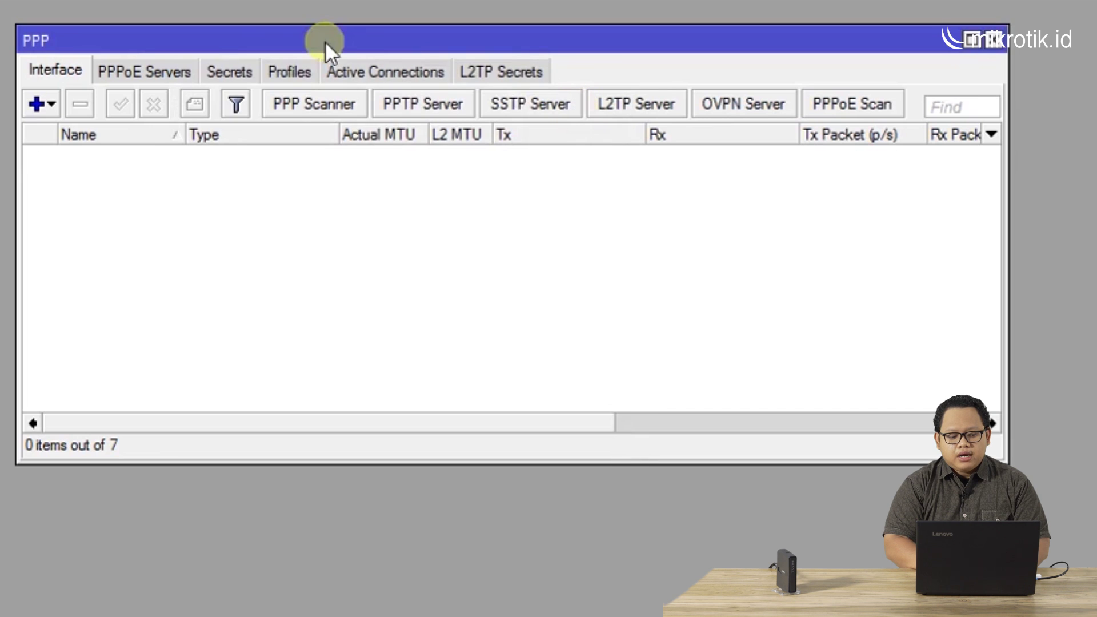
{"action": "left_click", "coordinate": [233, 75]}
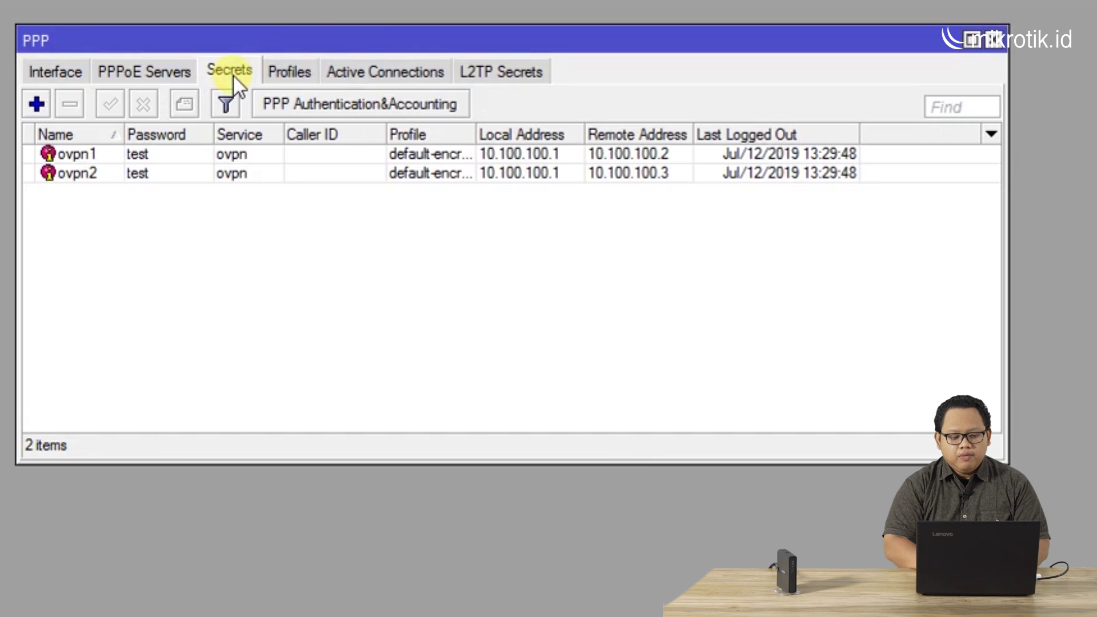
{"action": "left_click", "coordinate": [137, 156]}
{"action": "left_click", "coordinate": [138, 174]}
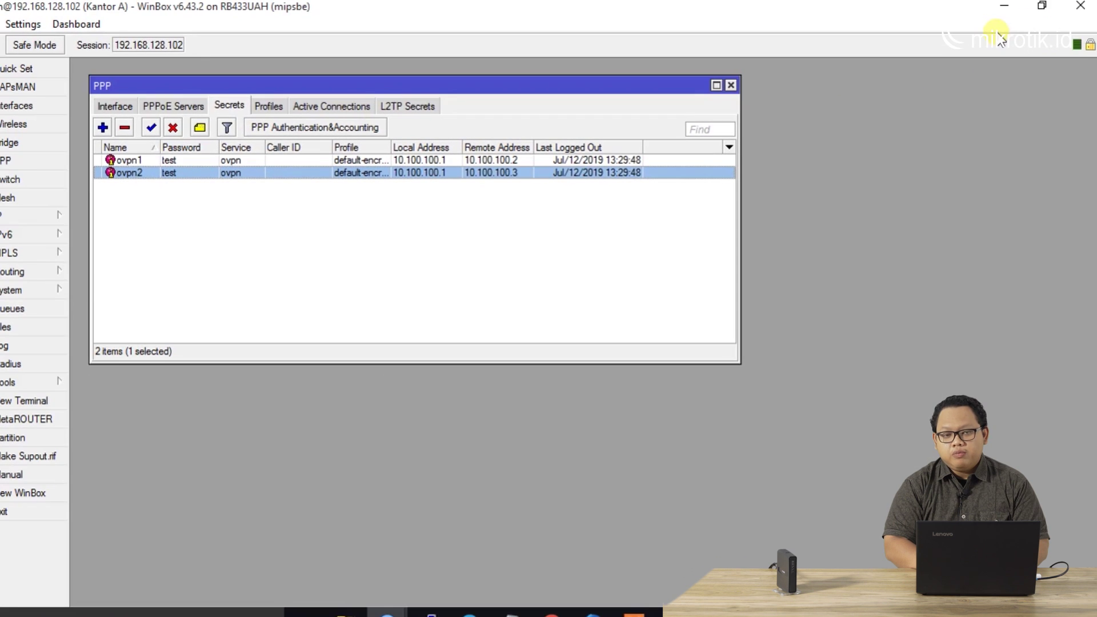
Close the Kantor A session and connect to Kantor B from the Neighbors list
{"action": "left_click", "coordinate": [1085, 5]}
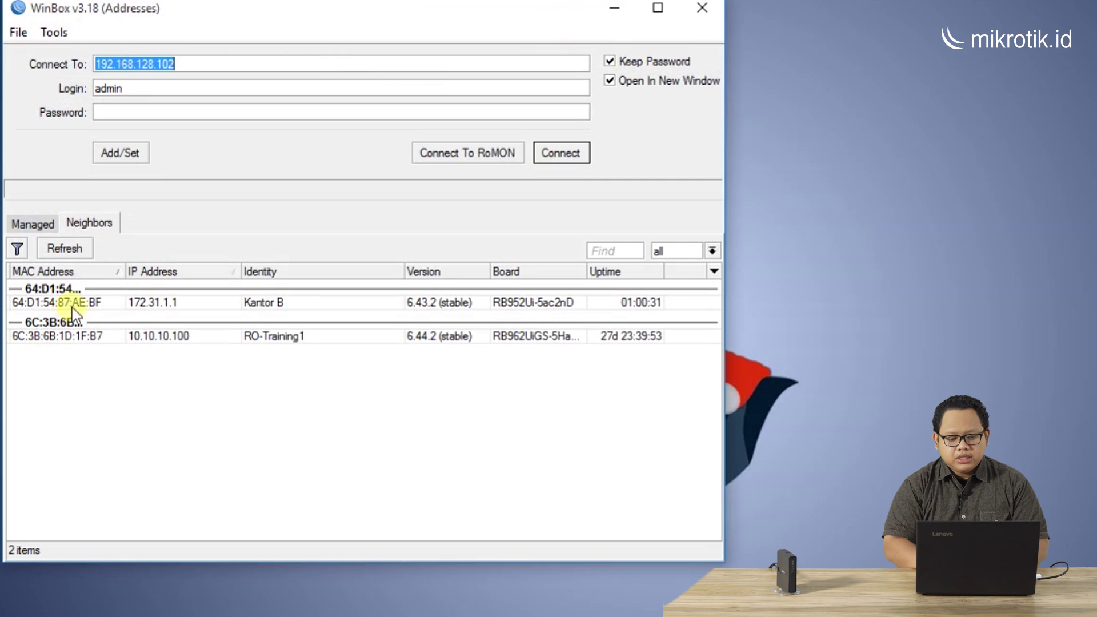
{"action": "left_click", "coordinate": [94, 301]}
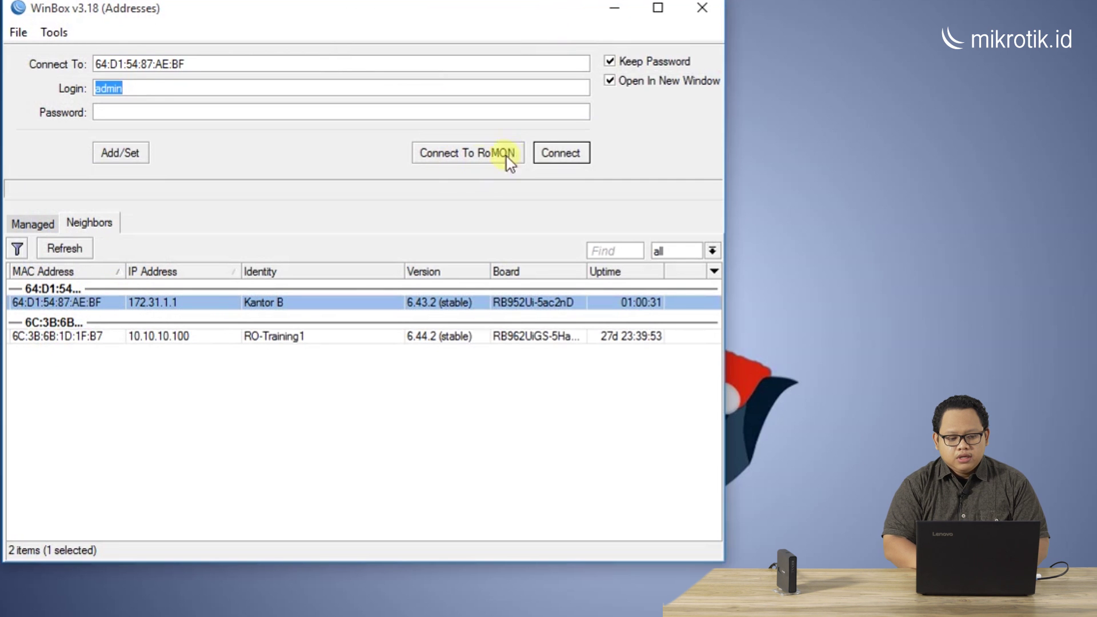
{"action": "left_click", "coordinate": [560, 146]}
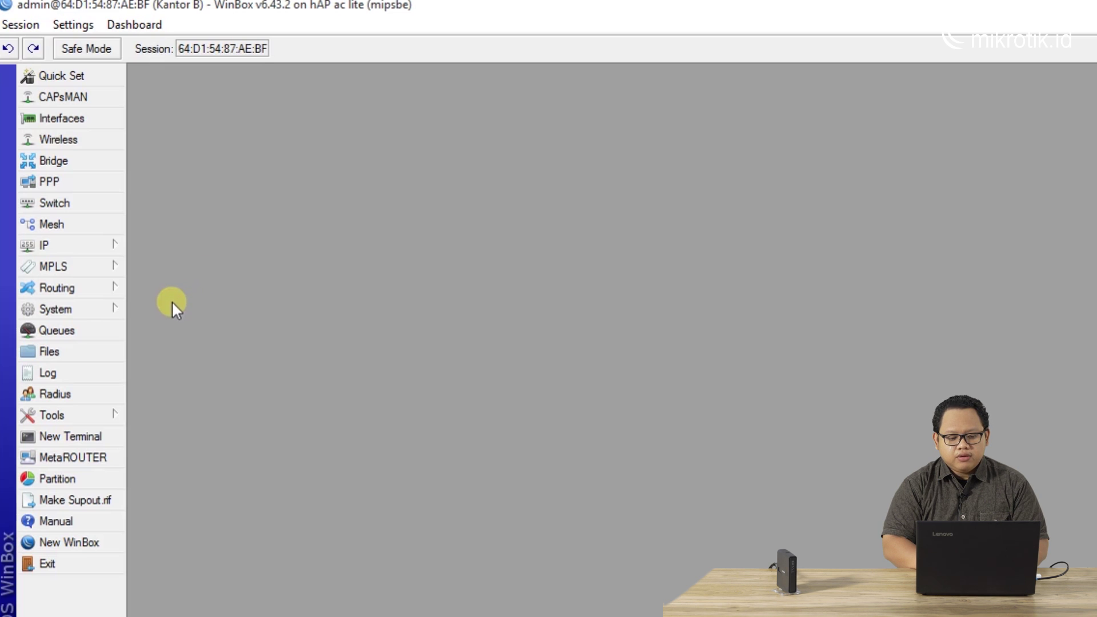
Open Kantor B's File List and shrink the WinBox session window to the right side
{"action": "left_click", "coordinate": [114, 358]}
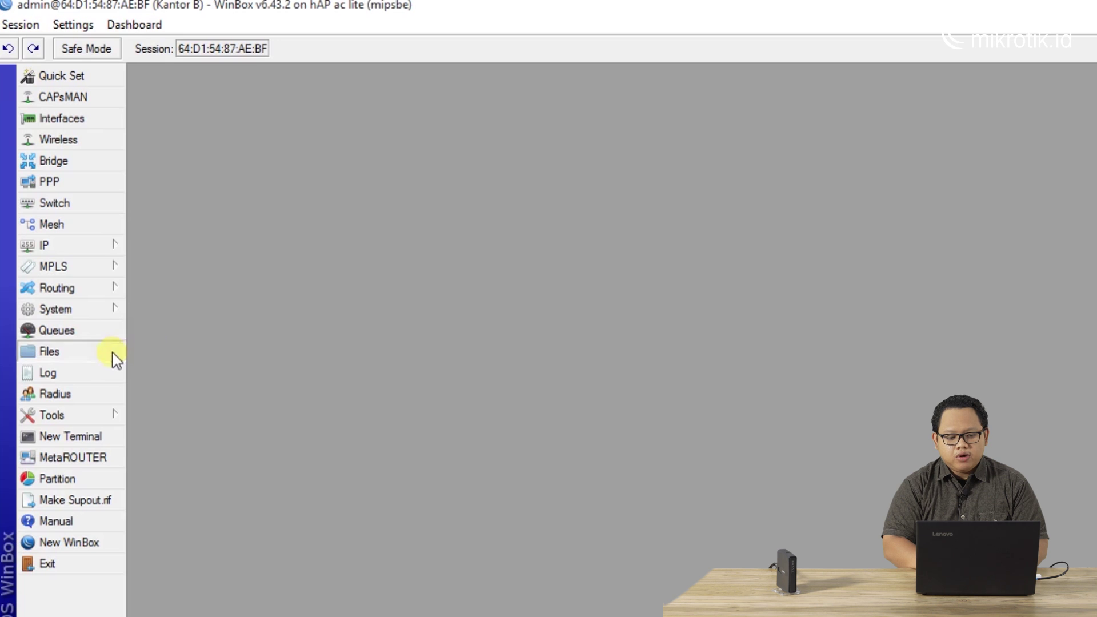
{"action": "left_click_drag", "start_coordinate": [549, 239], "coordinate": [333, 118]}
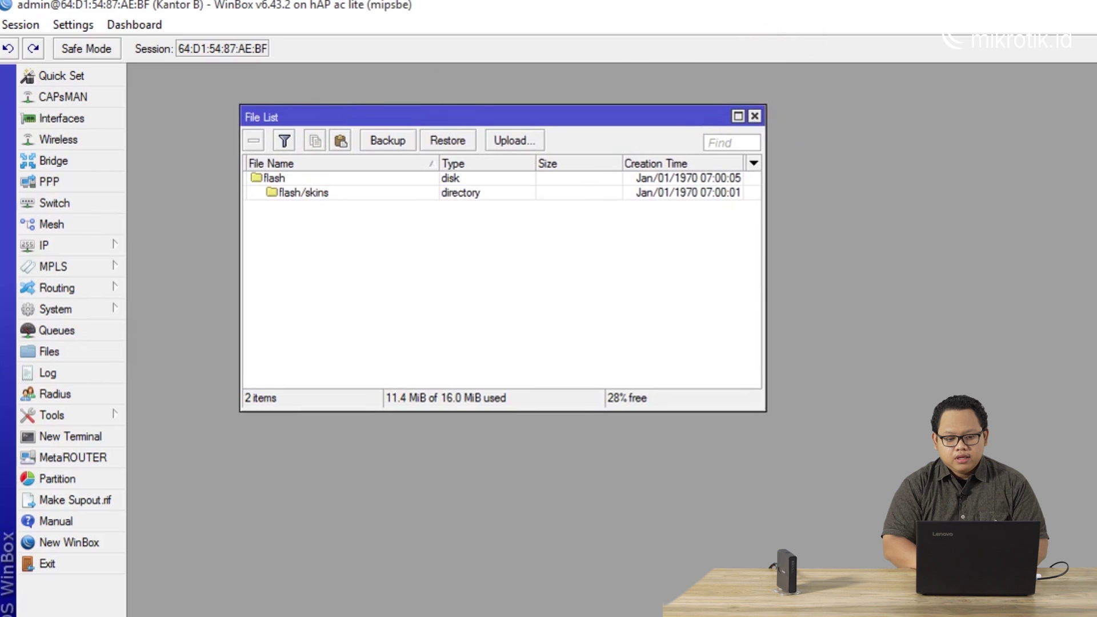
{"action": "key", "text": "super+Down"}
{"action": "left_click_drag", "start_coordinate": [608, 137], "coordinate": [966, 58]}
{"action": "left_click", "coordinate": [615, 8]}
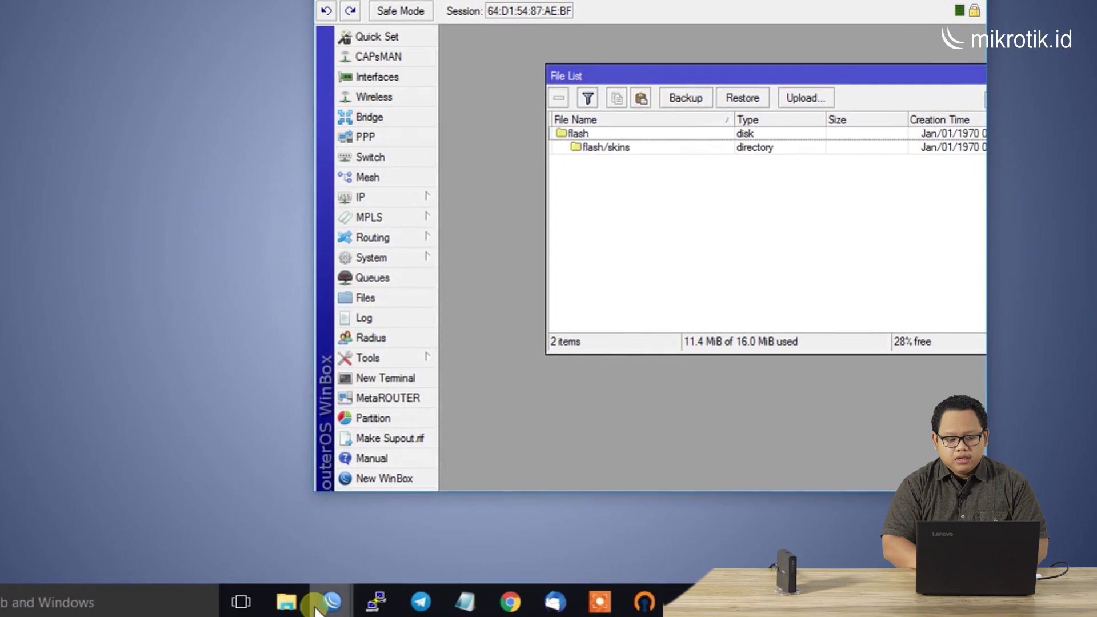
Open the Desktop\Certificate folder in File Explorer
{"action": "left_click", "coordinate": [286, 602]}
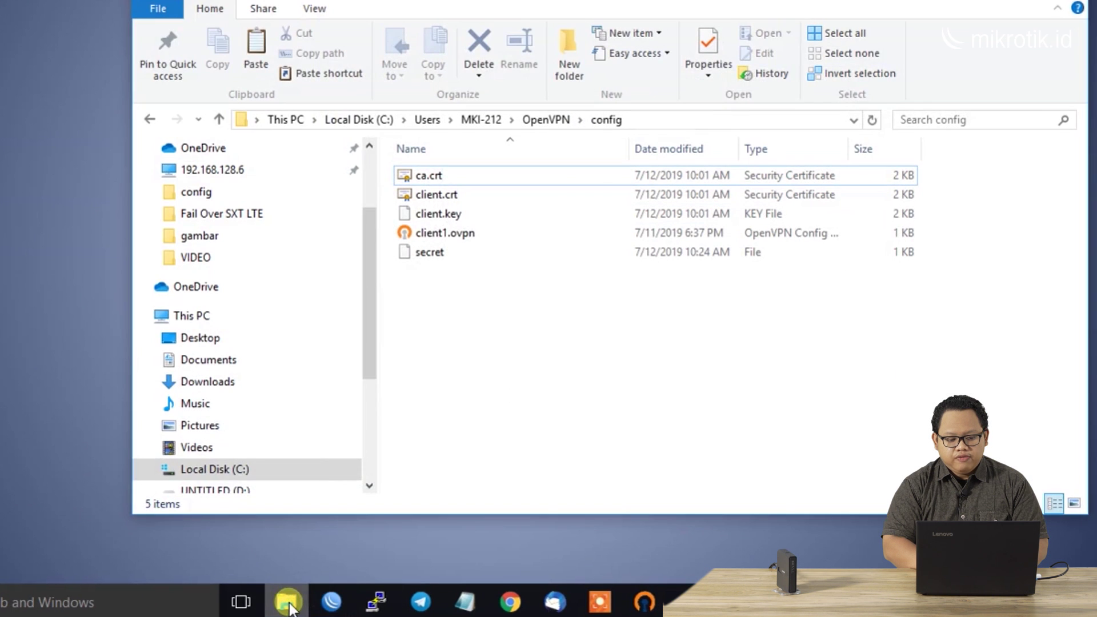
{"action": "left_click_drag", "start_coordinate": [365, 277], "coordinate": [331, 167]}
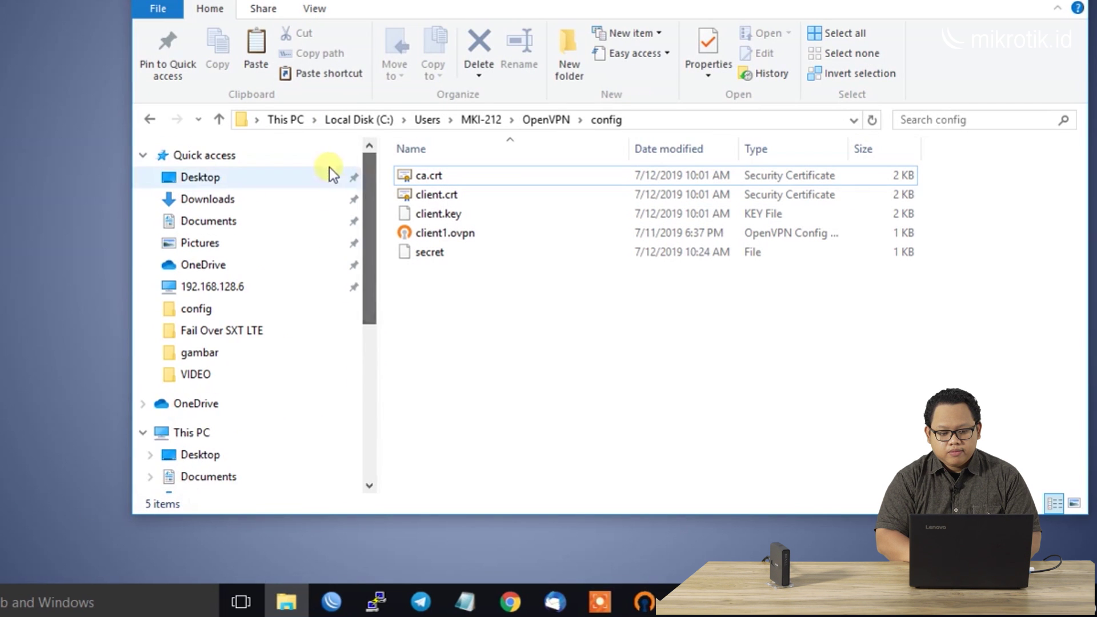
{"action": "left_click", "coordinate": [201, 178]}
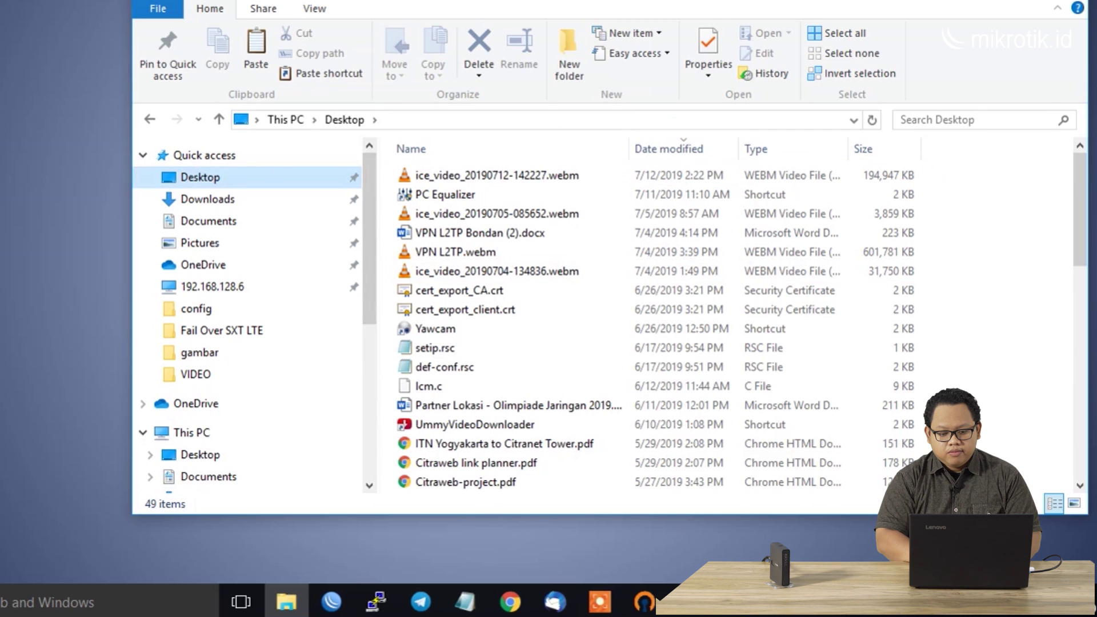
{"action": "left_click_drag", "start_coordinate": [571, 1], "coordinate": [404, 3]}
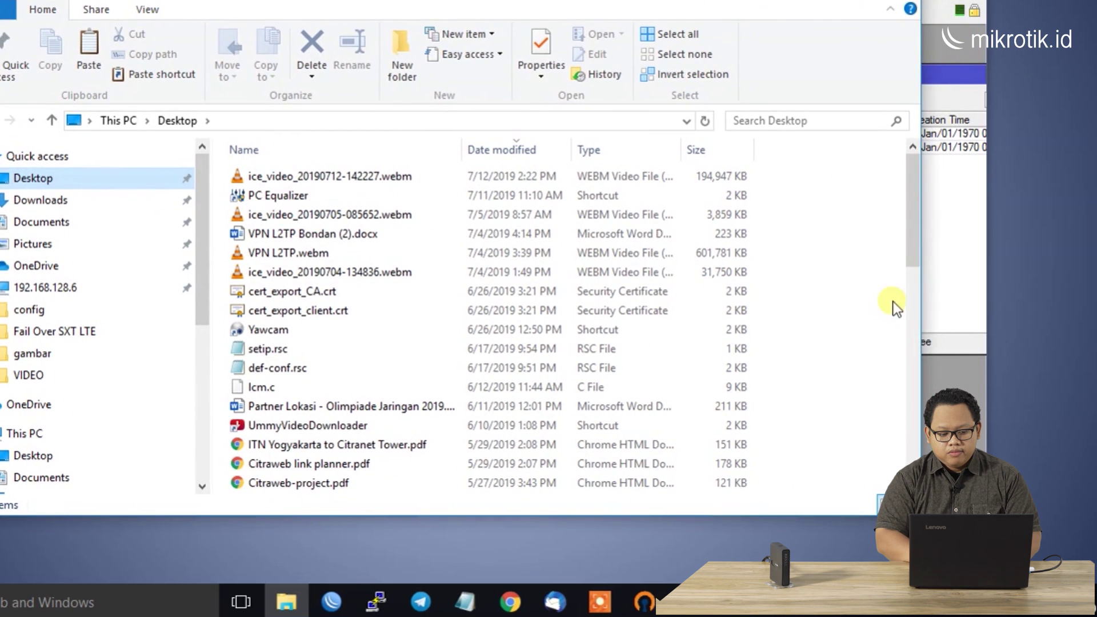
{"action": "left_click_drag", "start_coordinate": [909, 186], "coordinate": [940, 400]}
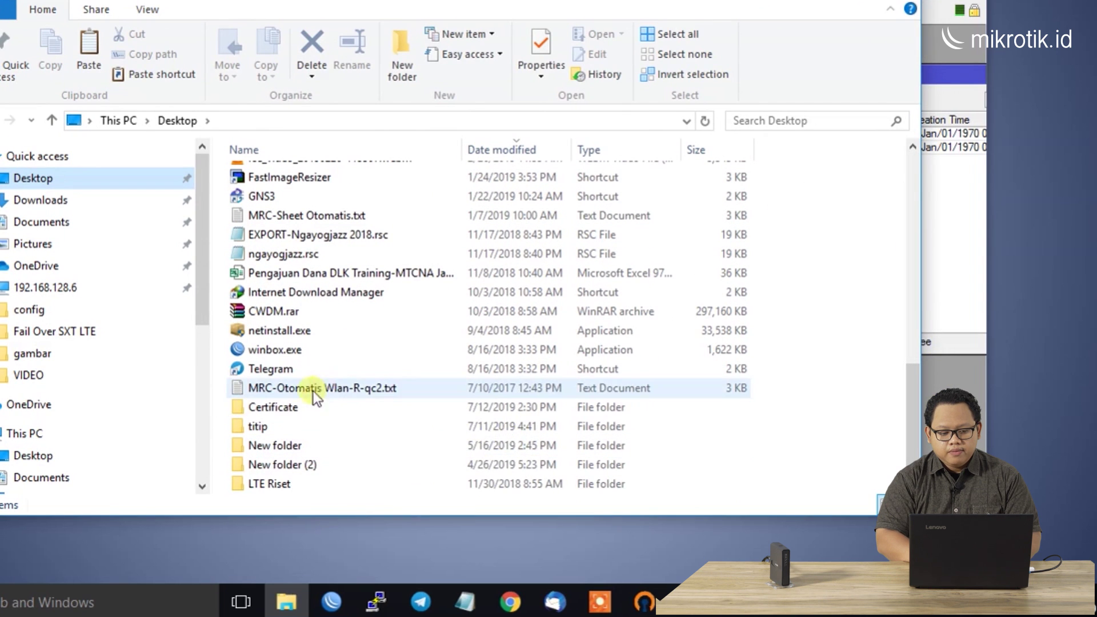
{"action": "double_click", "coordinate": [287, 413]}
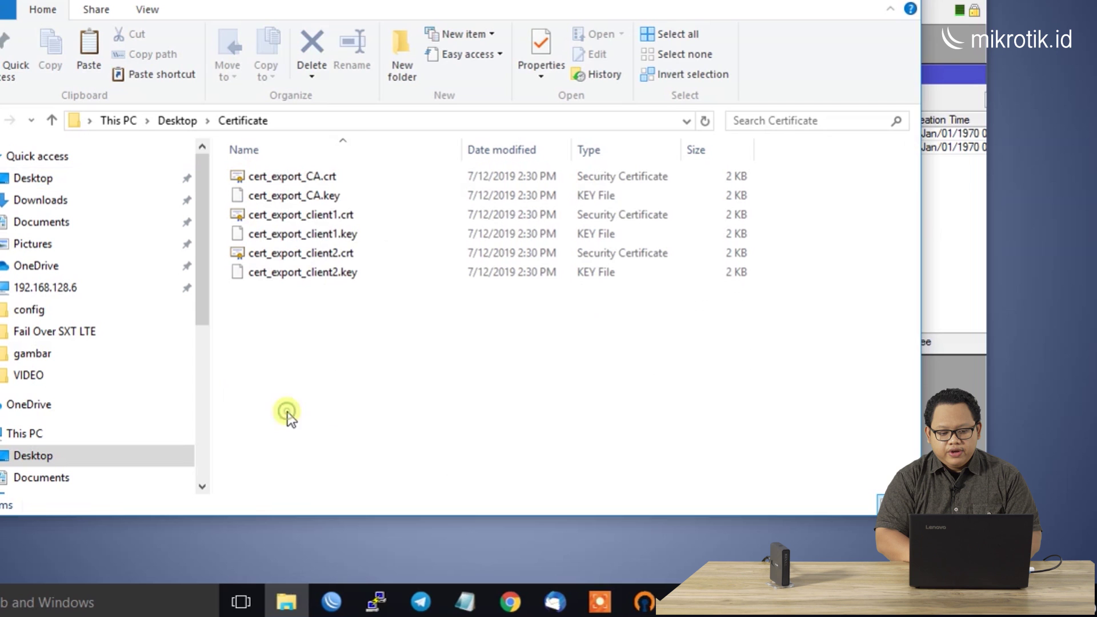
{"action": "left_click_drag", "start_coordinate": [357, 4], "coordinate": [254, 0]}
Drag cert_export_CA and cert_export_client1 .crt/.key files into Kantor B's File List
{"action": "key", "text": "alt+Tab"}
{"action": "left_click_drag", "start_coordinate": [812, 0], "coordinate": [932, 0]}
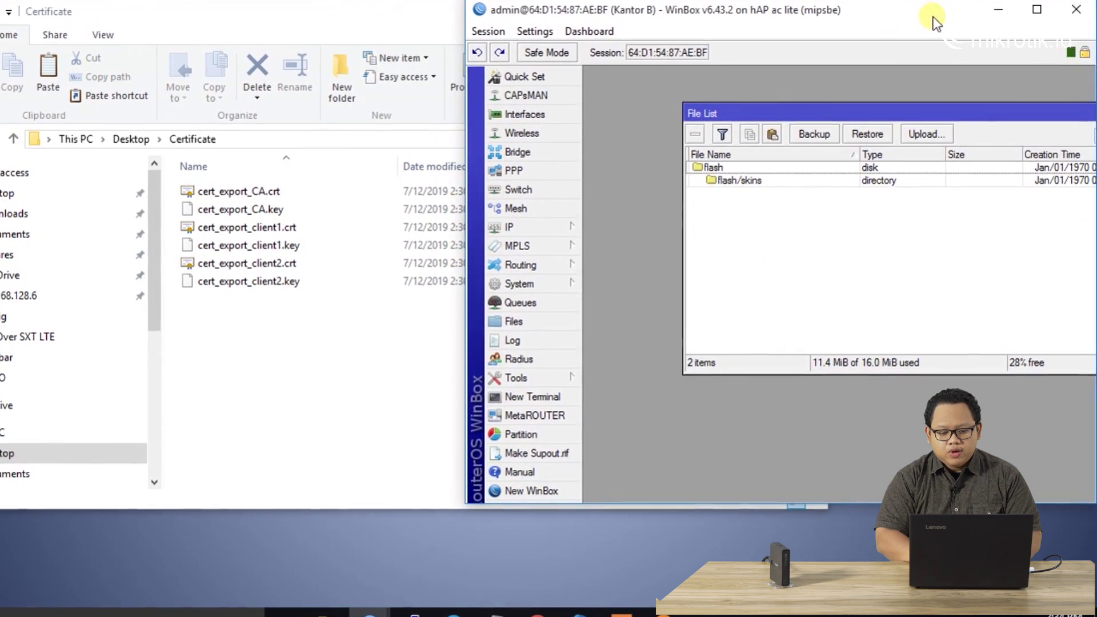
{"action": "left_click_drag", "start_coordinate": [779, 110], "coordinate": [762, 111]}
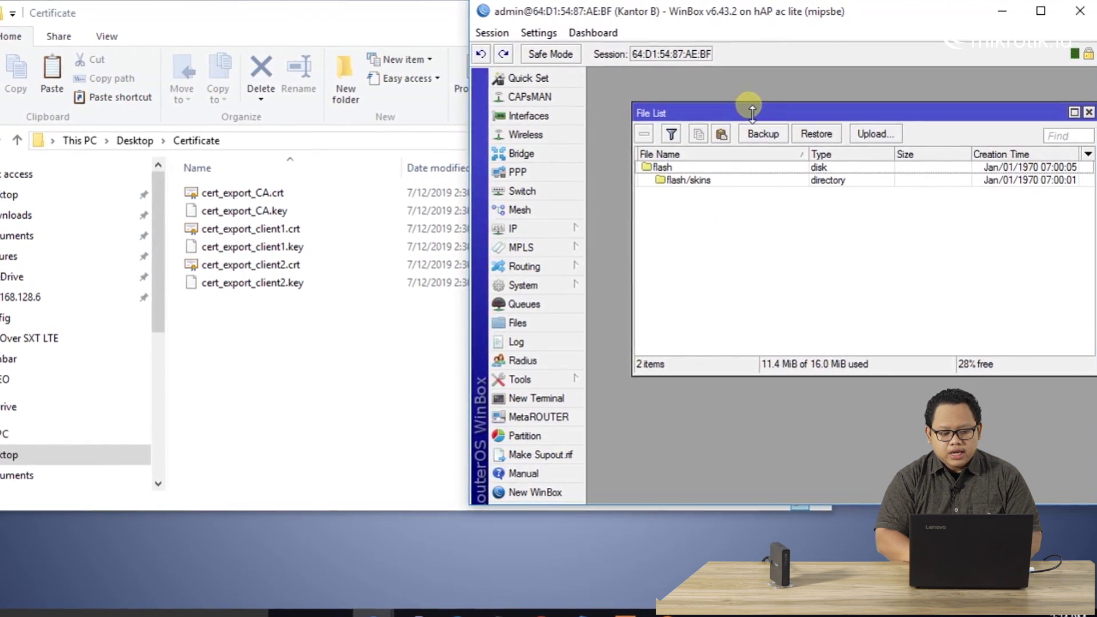
{"action": "left_click", "coordinate": [272, 194]}
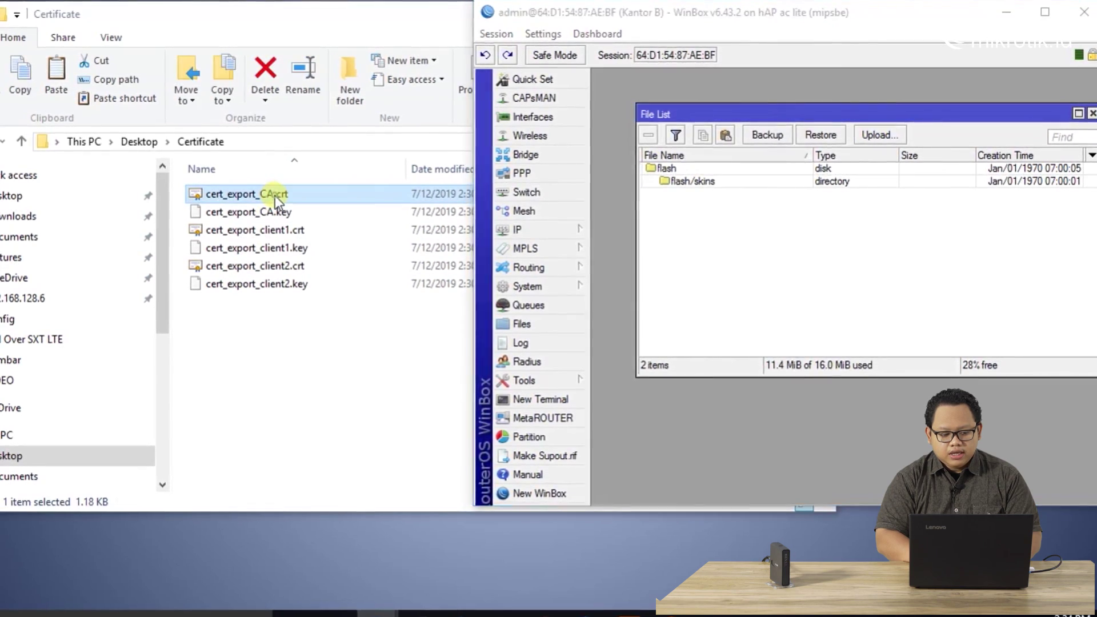
{"action": "left_click", "coordinate": [298, 249], "text": "shift"}
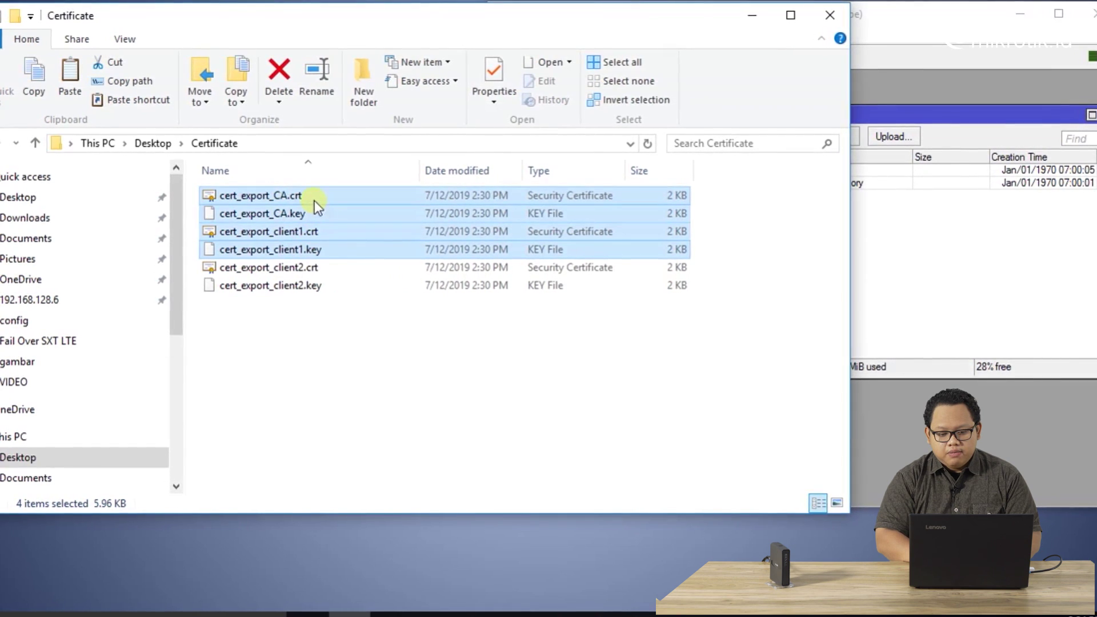
{"action": "left_click_drag", "start_coordinate": [322, 195], "coordinate": [941, 278]}
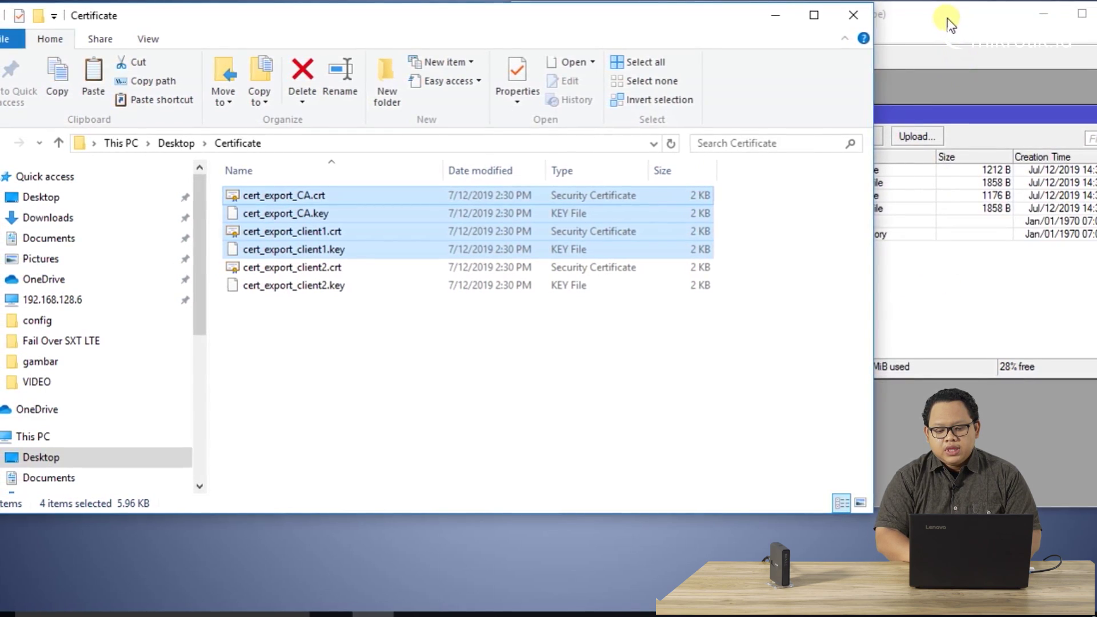
{"action": "left_click", "coordinate": [947, 19]}
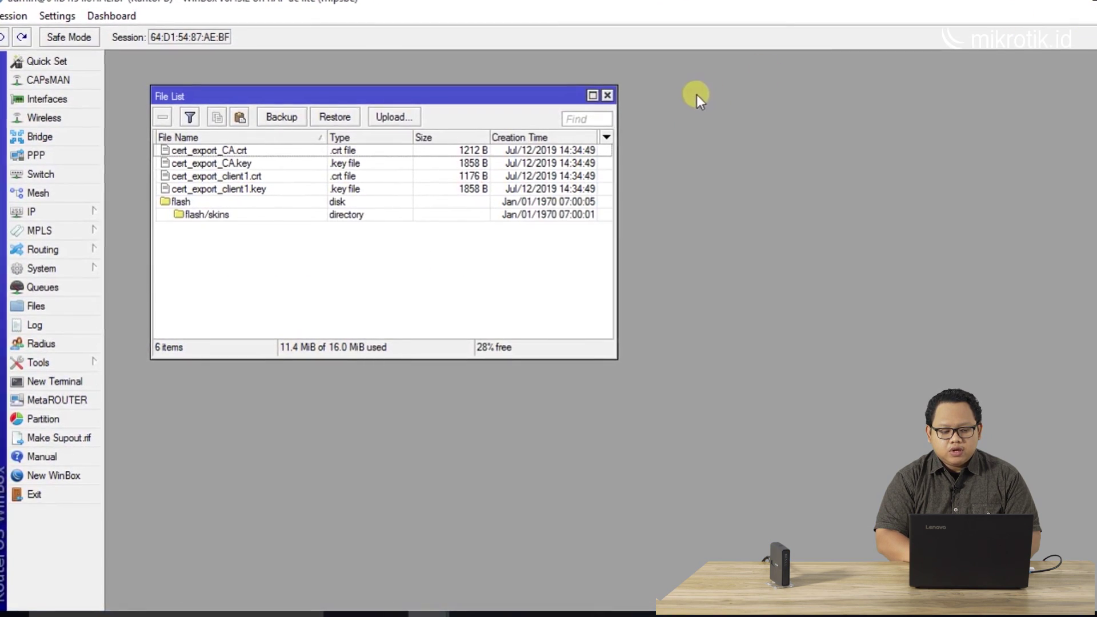
Close the File List and check the CA and client1 entries in System > Certificates
{"action": "left_click", "coordinate": [607, 95]}
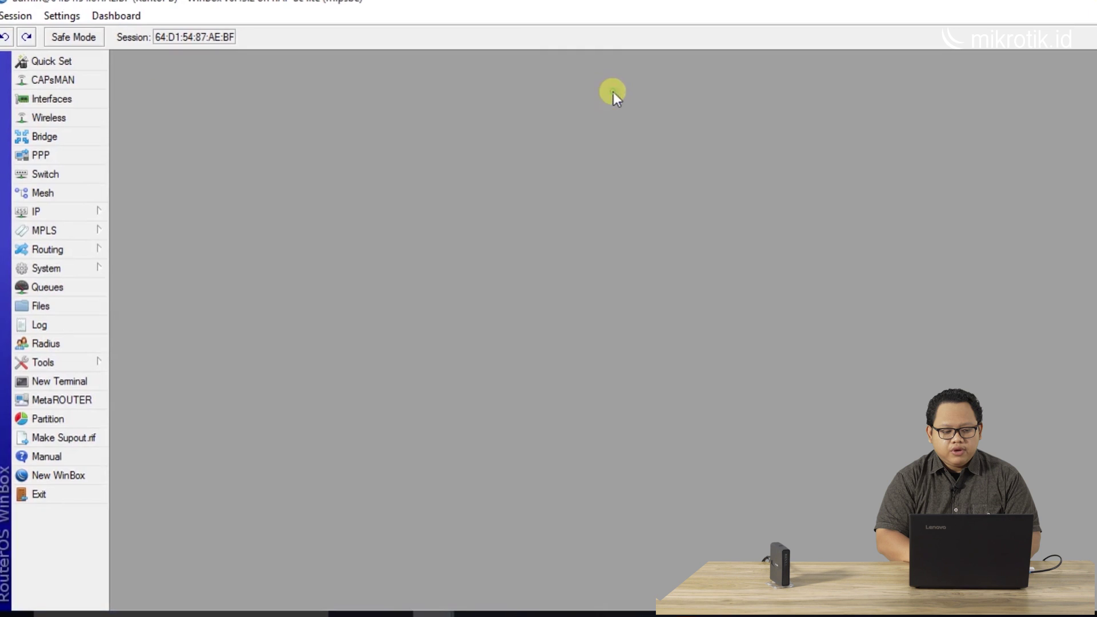
{"action": "left_click", "coordinate": [102, 268]}
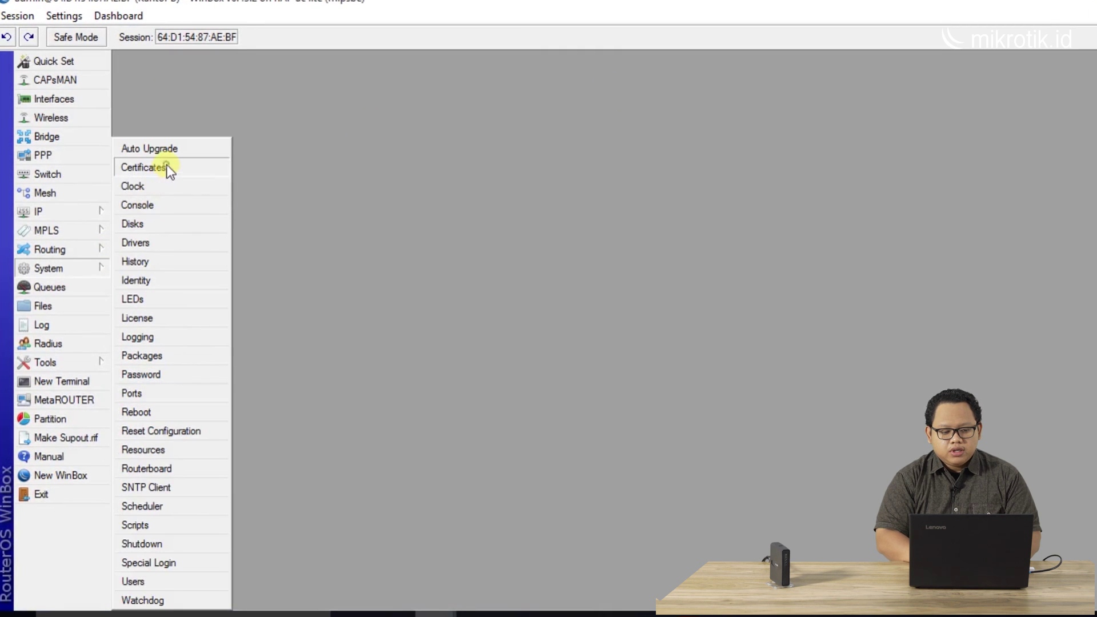
{"action": "left_click", "coordinate": [146, 167]}
{"action": "left_click_drag", "start_coordinate": [322, 190], "coordinate": [255, 78]}
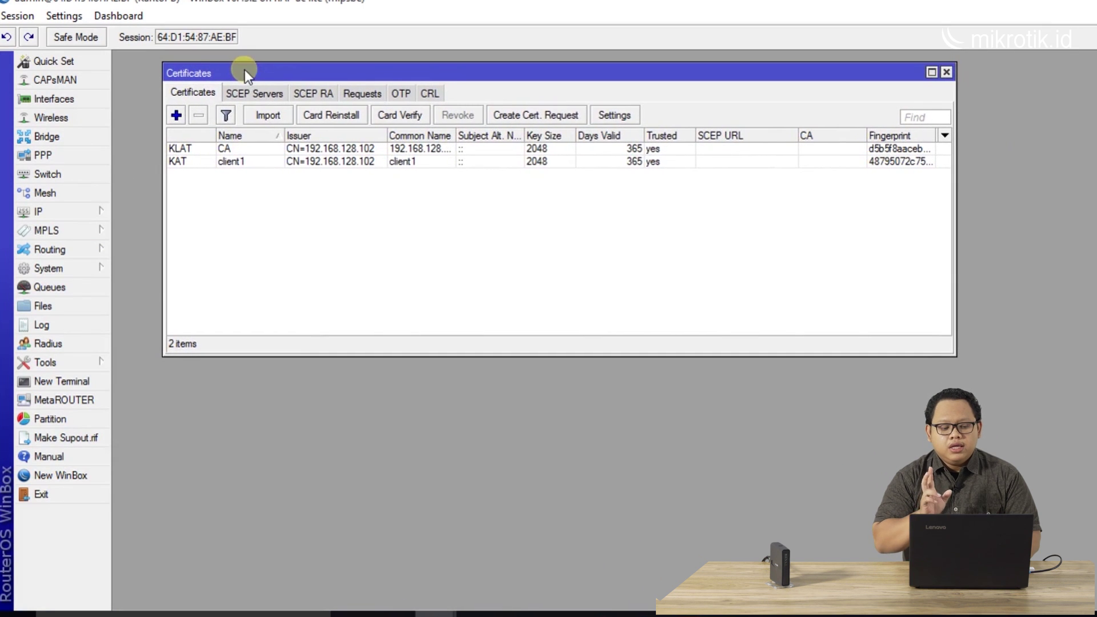
{"action": "left_click", "coordinate": [247, 148]}
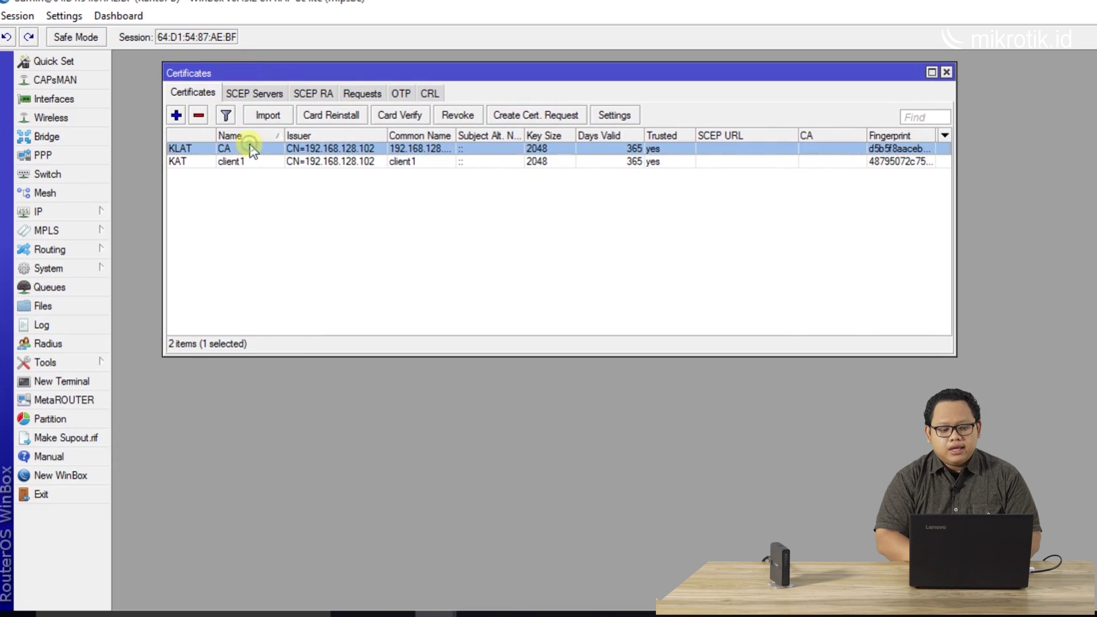
{"action": "left_click", "coordinate": [248, 162]}
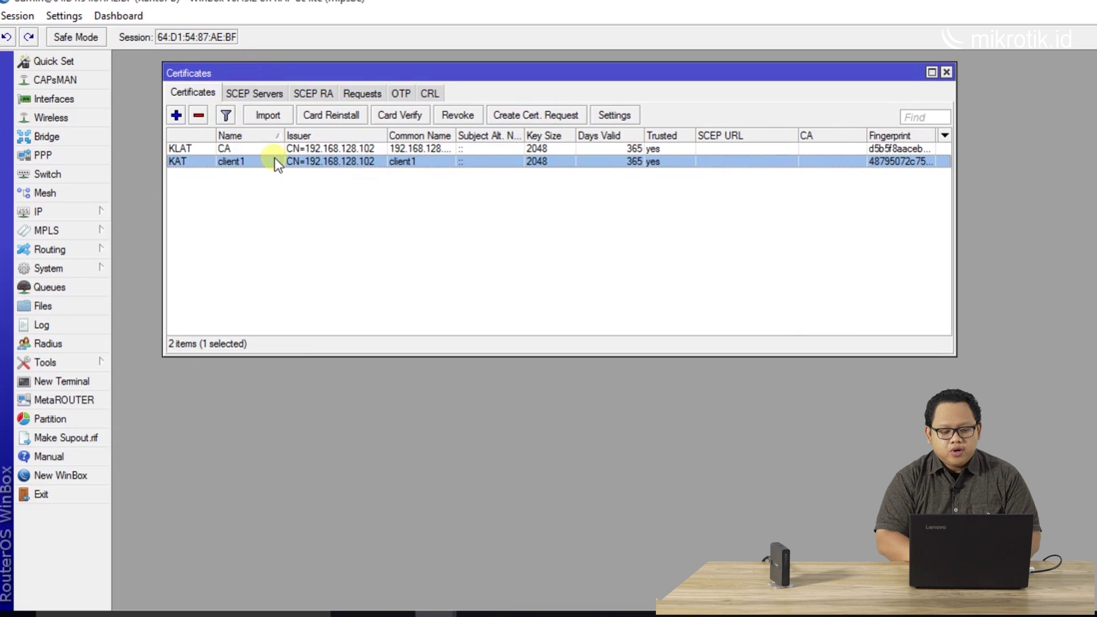
Try importing cert_export_CA.crt with its passphrase, then dismiss the import window
{"action": "left_click", "coordinate": [273, 112]}
{"action": "left_click_drag", "start_coordinate": [623, 303], "coordinate": [551, 212]}
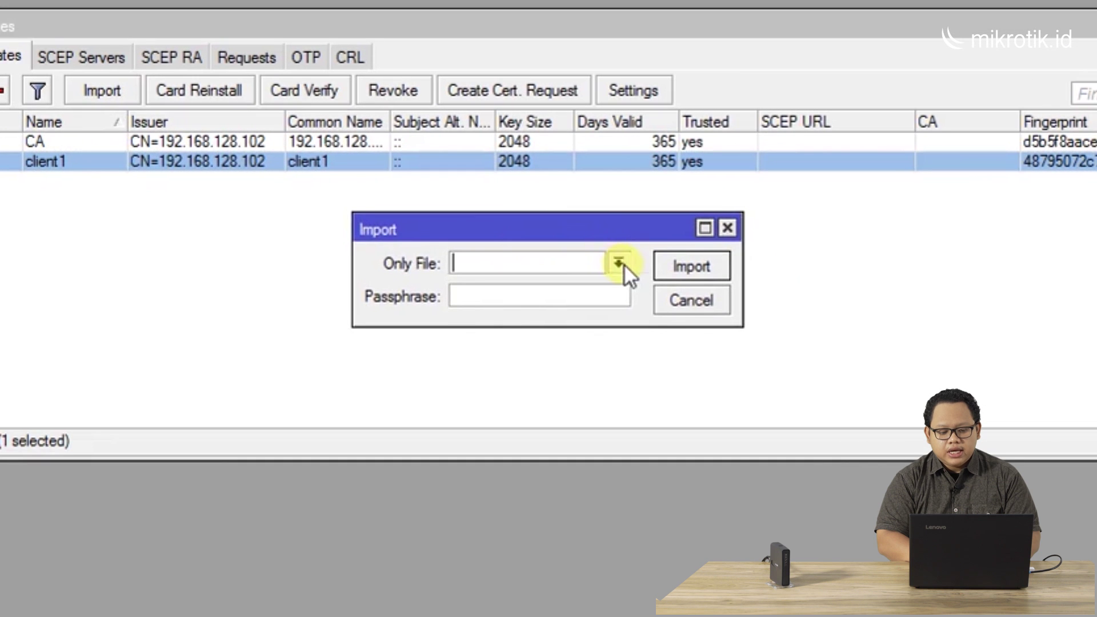
{"action": "left_click", "coordinate": [619, 263]}
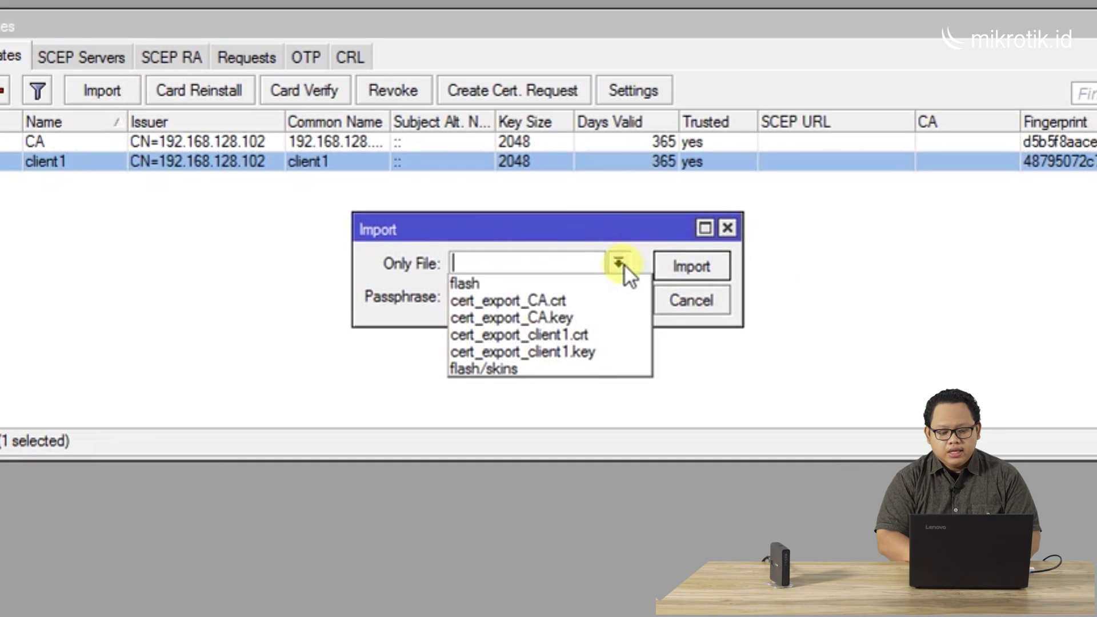
{"action": "left_click", "coordinate": [601, 301]}
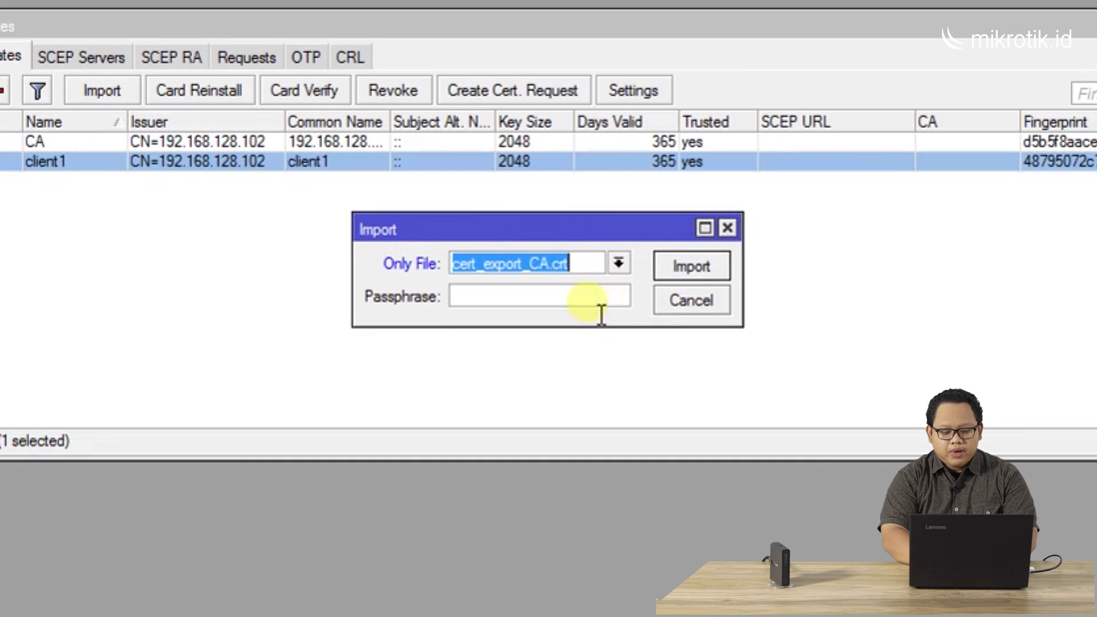
{"action": "left_click", "coordinate": [584, 301]}
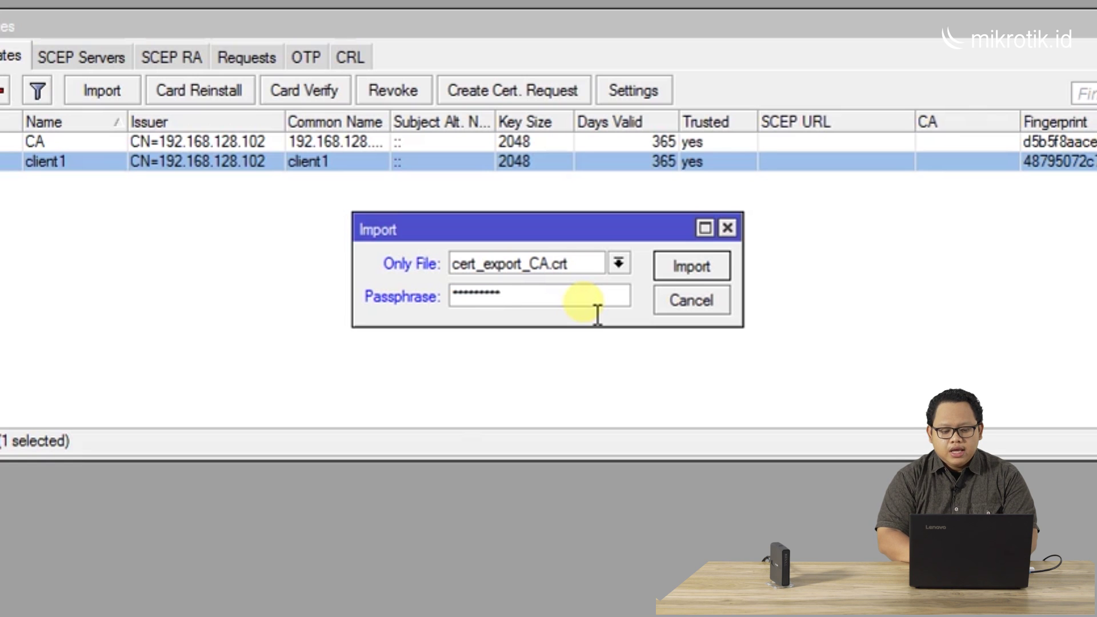
{"action": "left_click", "coordinate": [729, 227]}
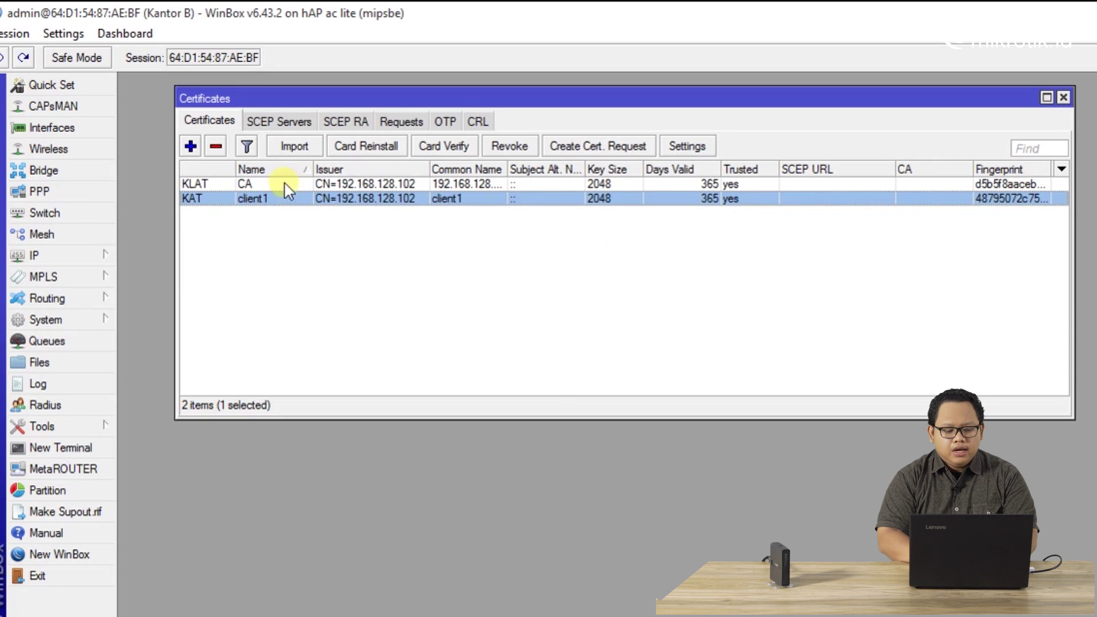
Recheck the CA and client1 certificates, then close the Certificates list
{"action": "left_click", "coordinate": [285, 181]}
{"action": "left_click", "coordinate": [275, 201]}
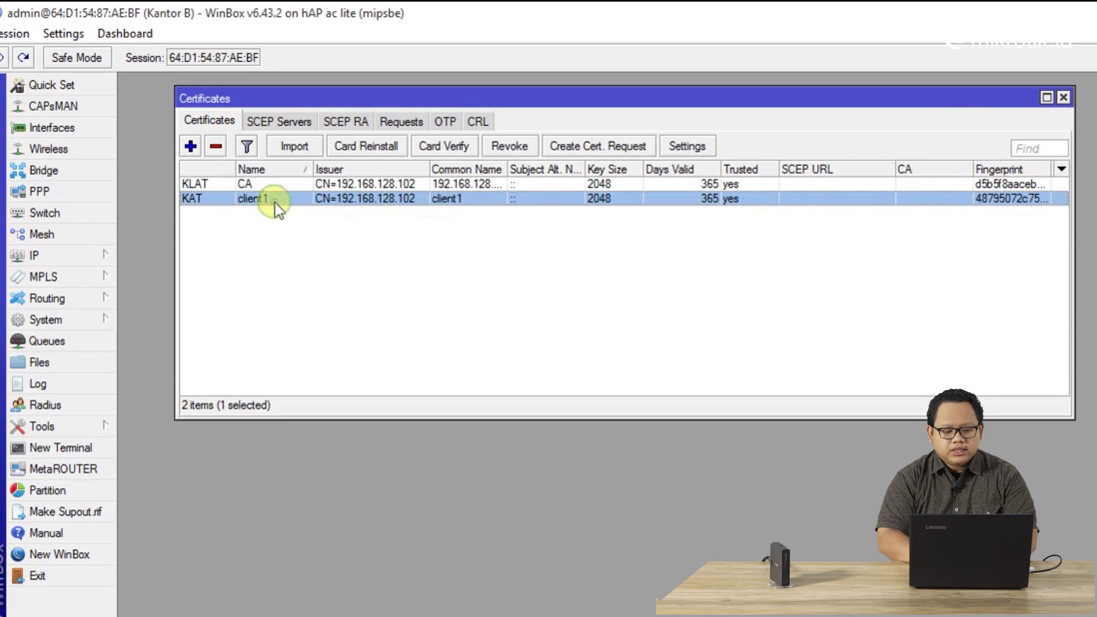
{"action": "mouse_move", "coordinate": [204, 195]}
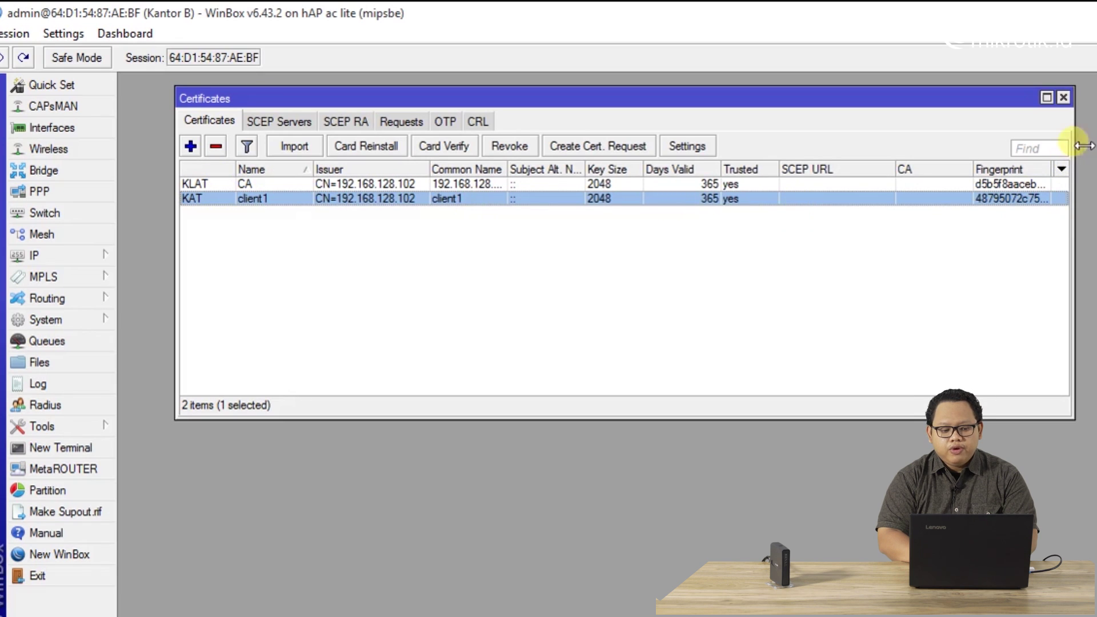
{"action": "left_click", "coordinate": [1064, 97]}
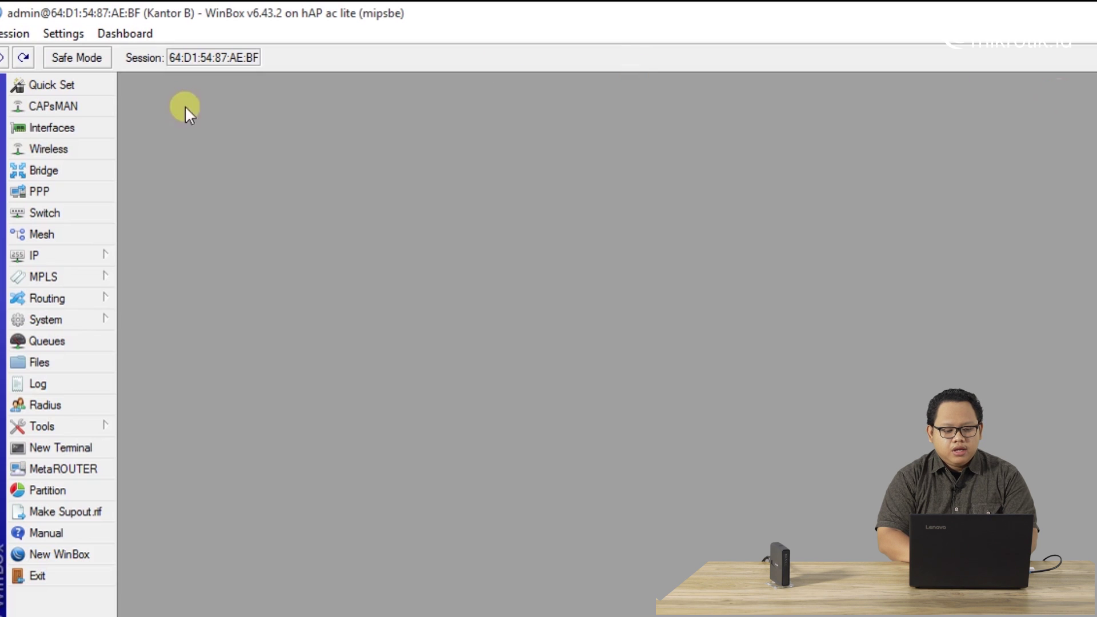
In PPP on Kantor B, add a new OVPN Client interface and name it ovpn-kantorA
{"action": "left_click", "coordinate": [88, 189]}
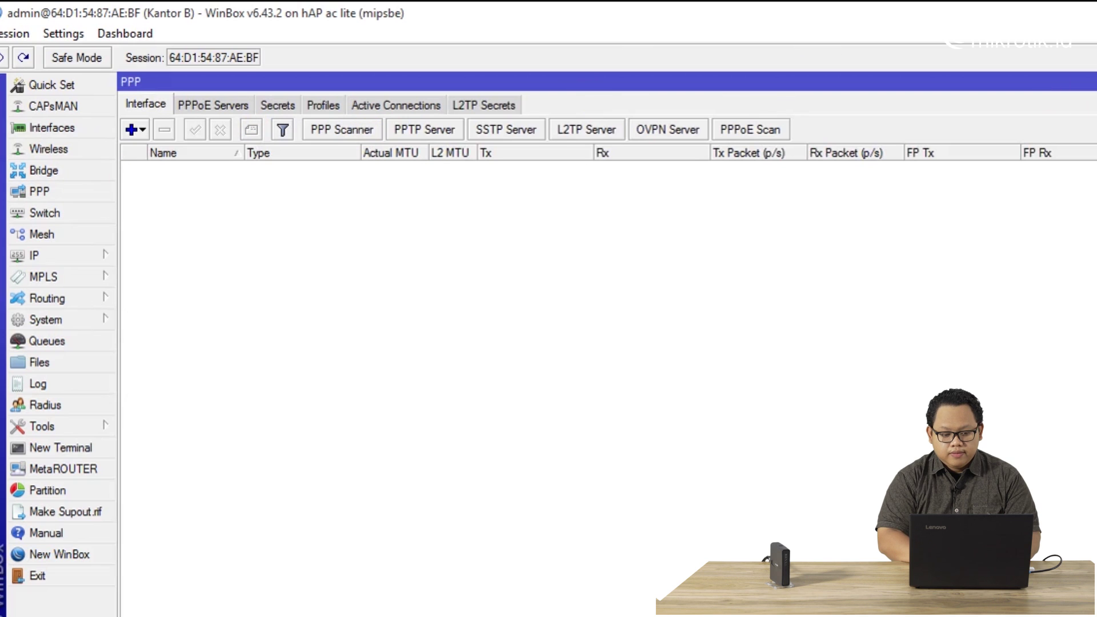
{"action": "left_click", "coordinate": [1093, 81]}
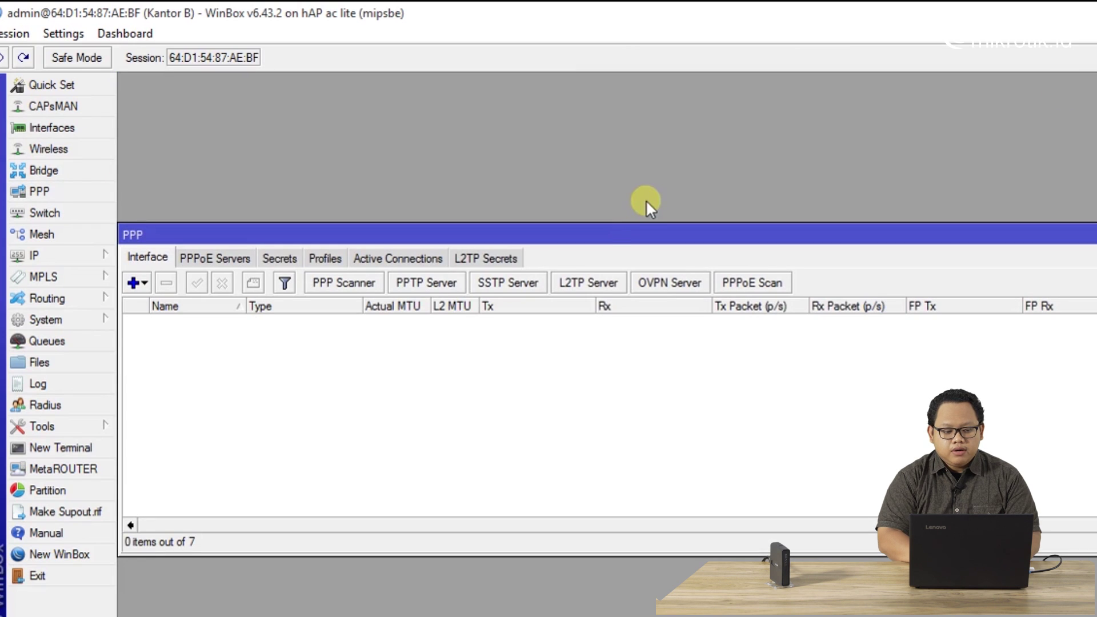
{"action": "left_click_drag", "start_coordinate": [611, 234], "coordinate": [623, 108]}
{"action": "left_click", "coordinate": [150, 156]}
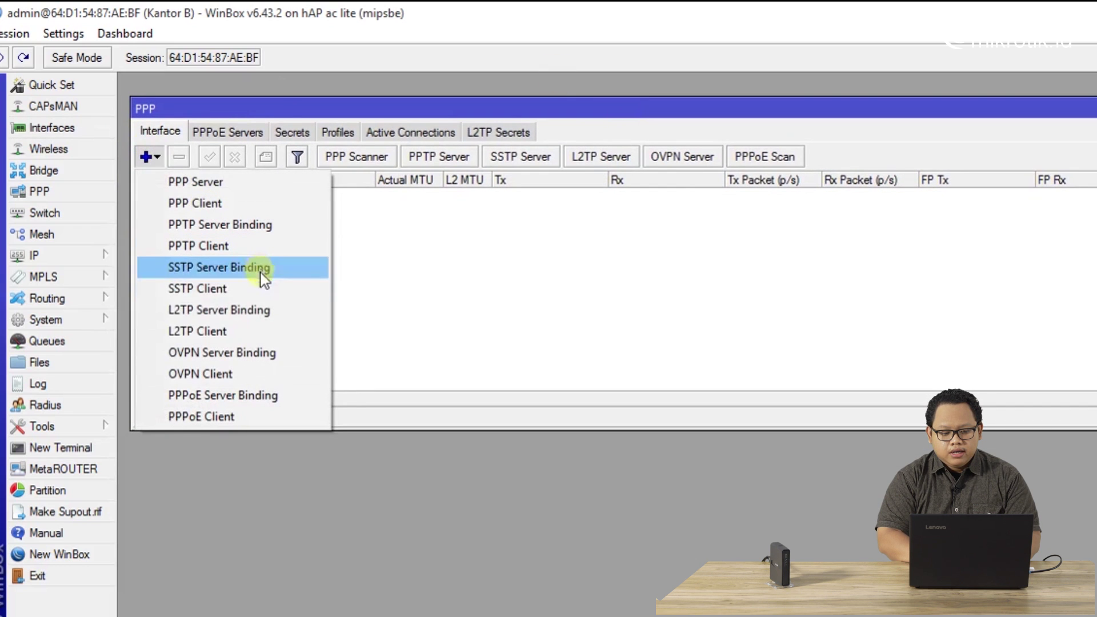
{"action": "left_click", "coordinate": [253, 372]}
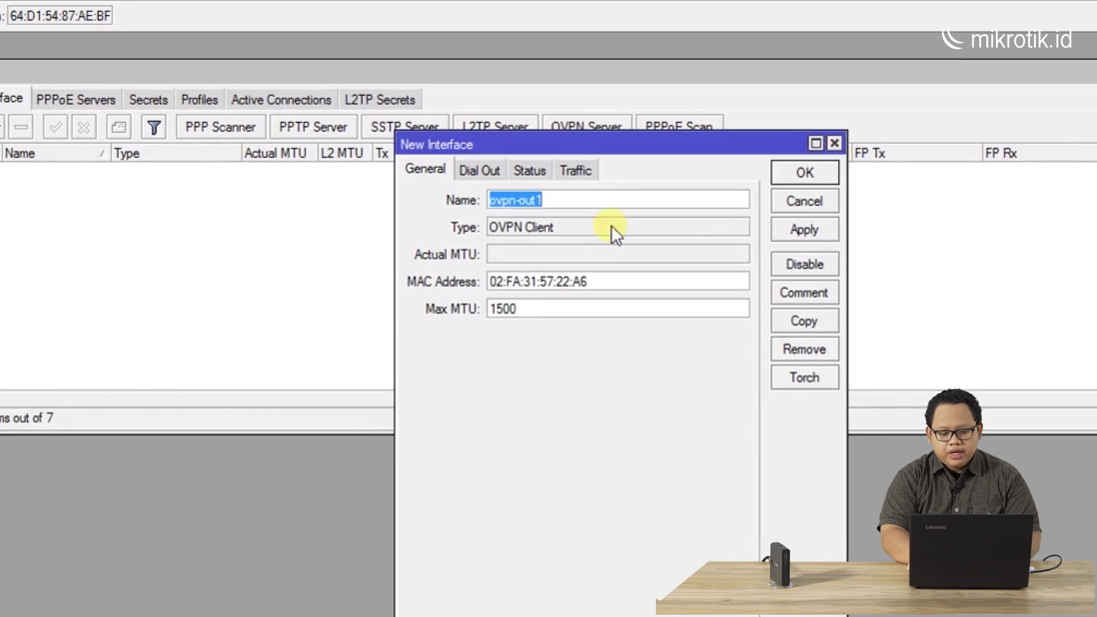
{"action": "left_click", "coordinate": [480, 173]}
{"action": "key", "text": "BackSpace"}
{"action": "key", "text": "BackSpace"}
{"action": "key", "text": "BackSpace"}
{"action": "key", "text": "BackSpace"}
{"action": "type", "text": "kan"}
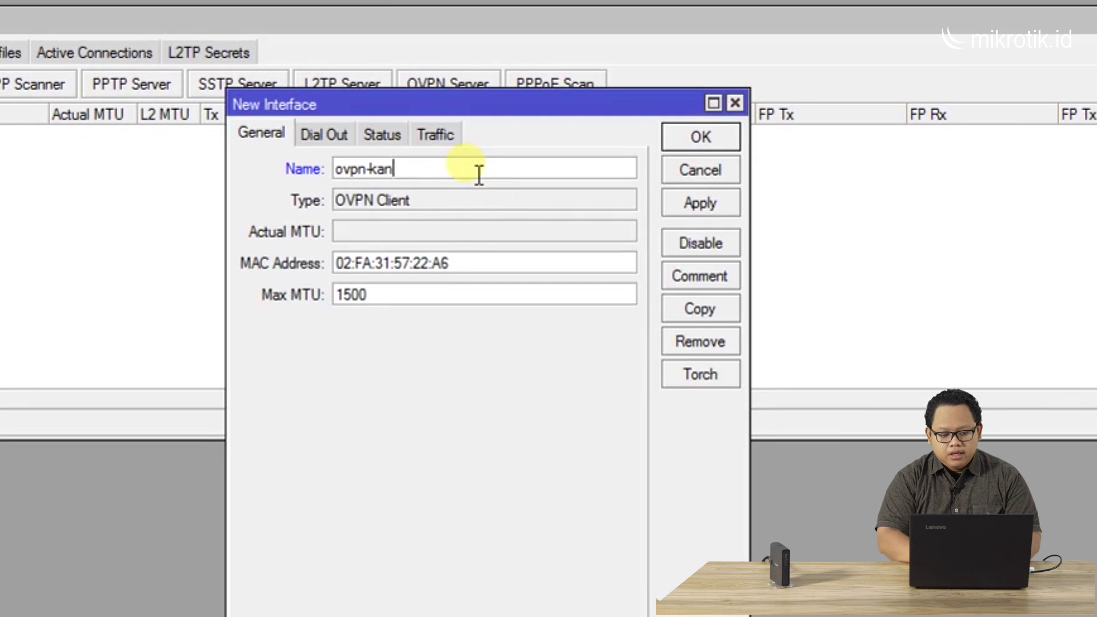
{"action": "type", "text": "torA"}
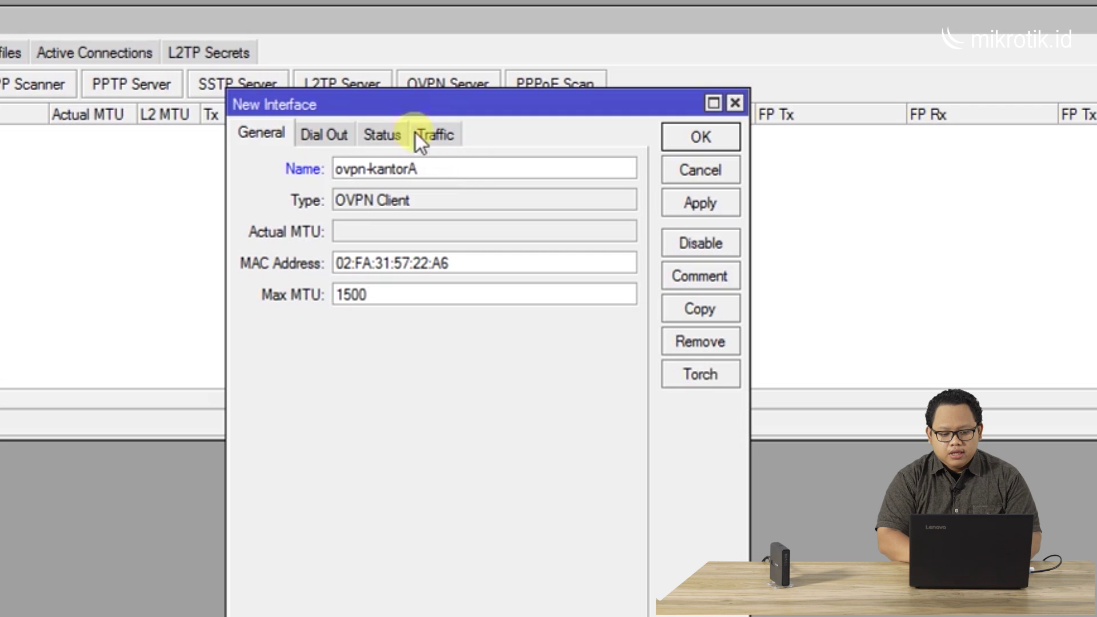
On Dial Out, set Connect To 192.168.128.102, user ovpn1 and the tunnel password
{"action": "left_click", "coordinate": [331, 128]}
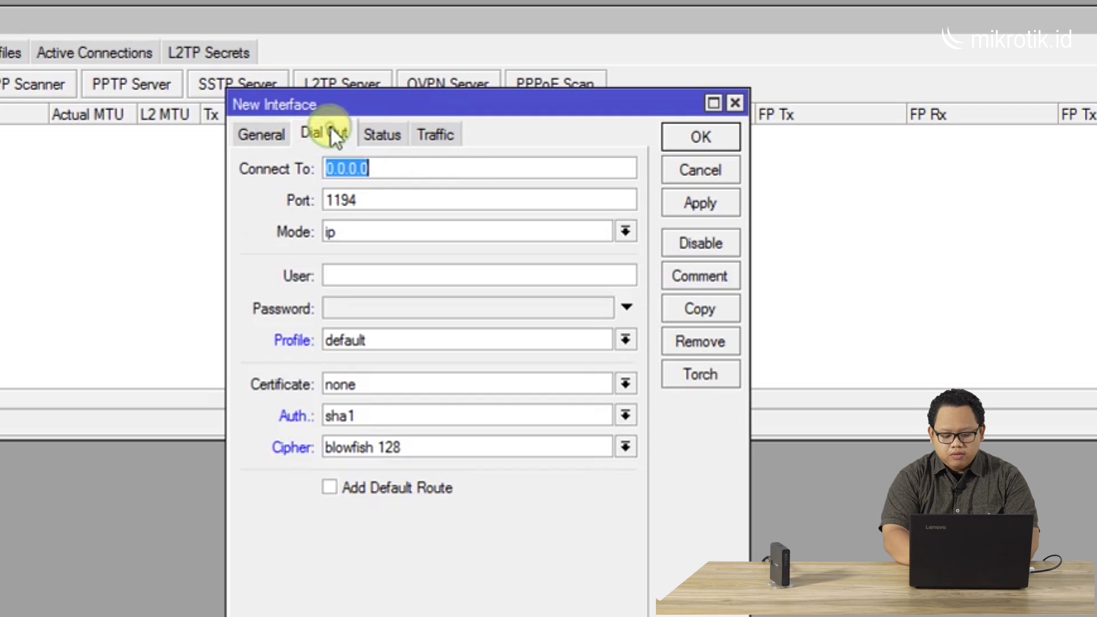
{"action": "type", "text": "192"}
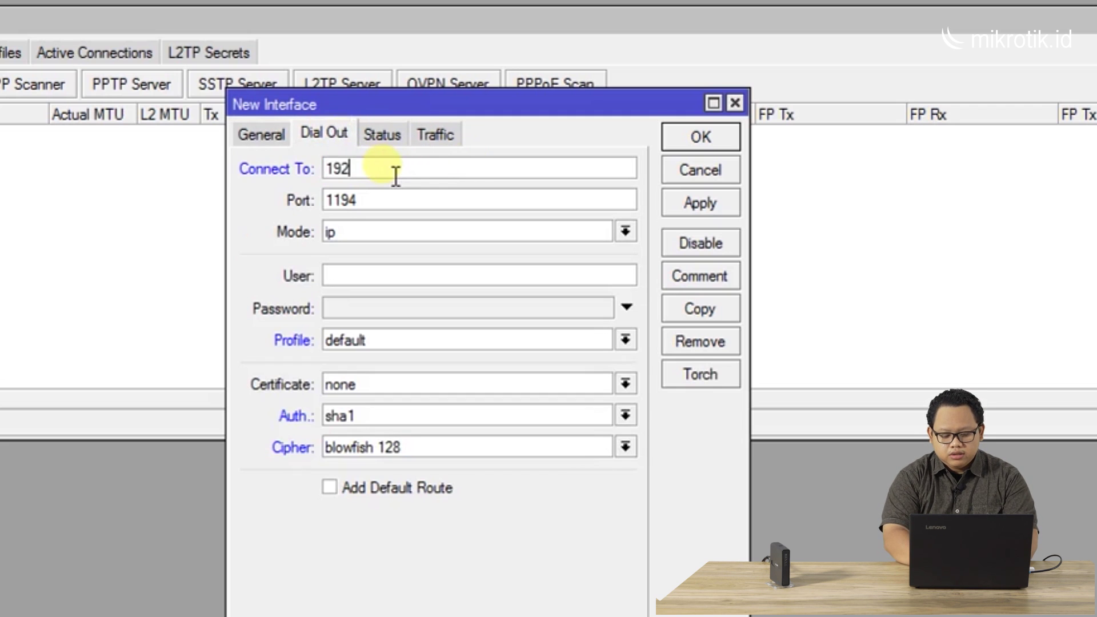
{"action": "type", "text": ".168."}
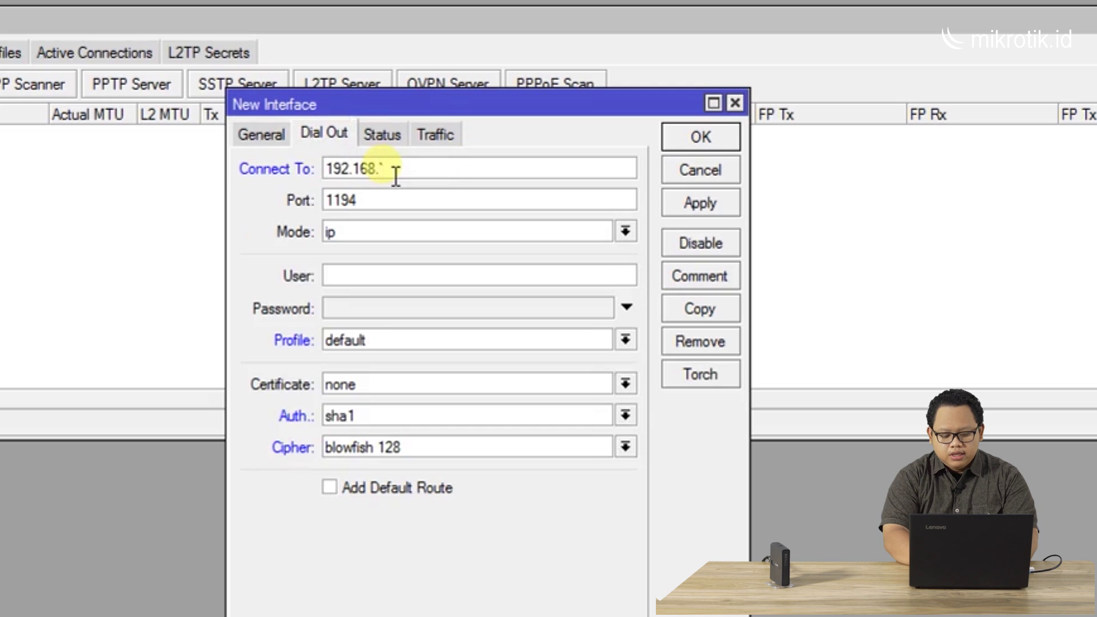
{"action": "type", "text": "128."}
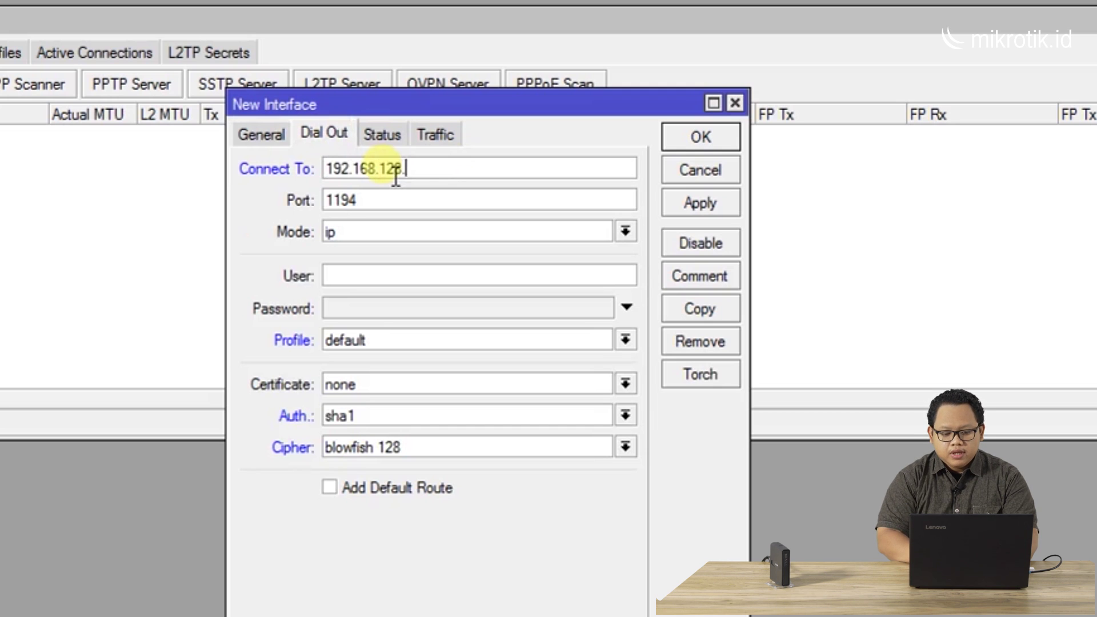
{"action": "type", "text": "102"}
{"action": "left_click", "coordinate": [408, 210]}
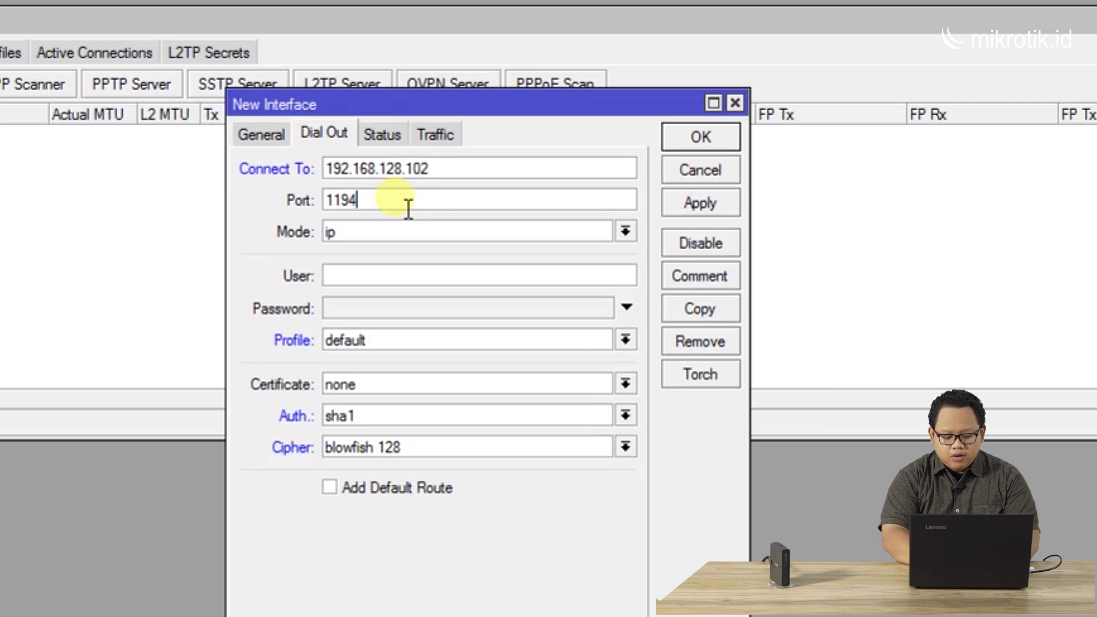
{"action": "left_click", "coordinate": [406, 291]}
{"action": "type", "text": "ovpn1"}
{"action": "key", "text": "Tab"}
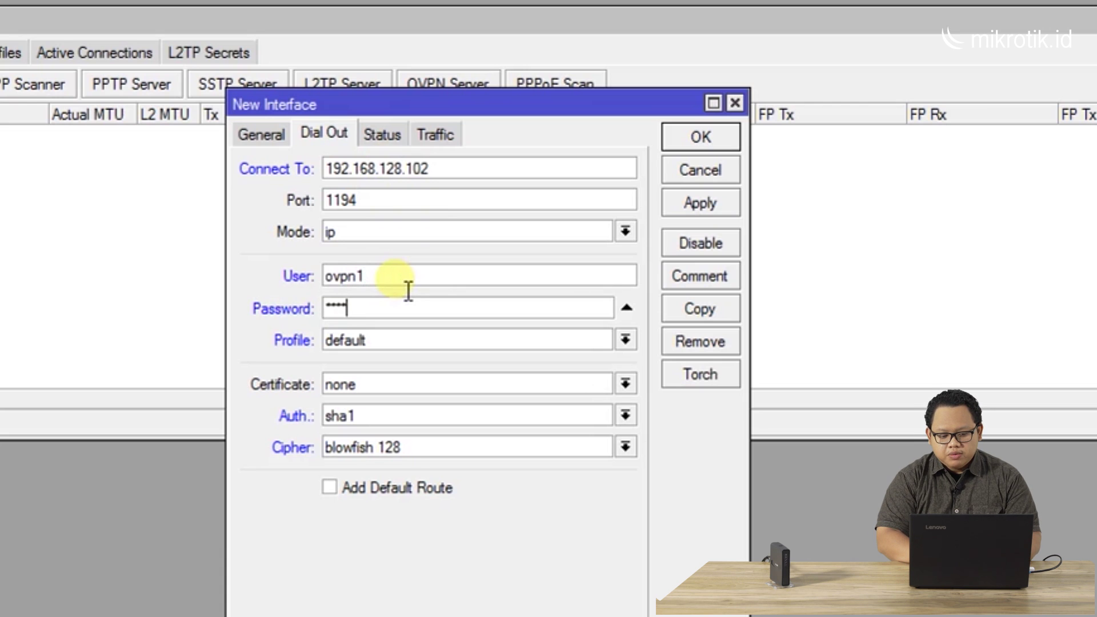
Choose profile default-encryption and certificate client1, then apply and save the interface
{"action": "left_click", "coordinate": [405, 343]}
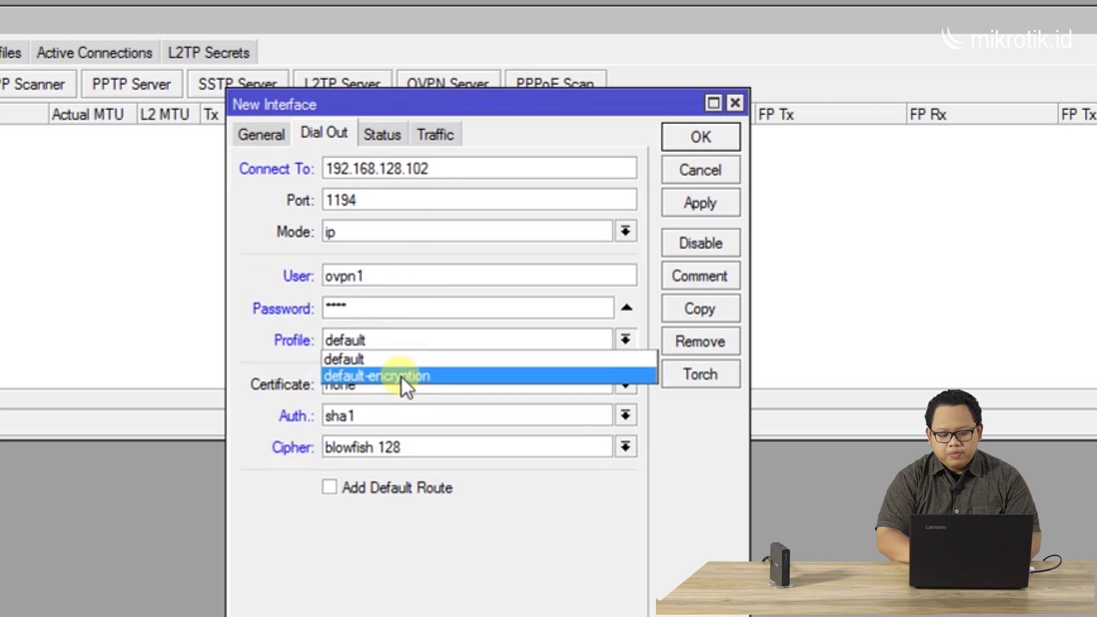
{"action": "left_click", "coordinate": [402, 376]}
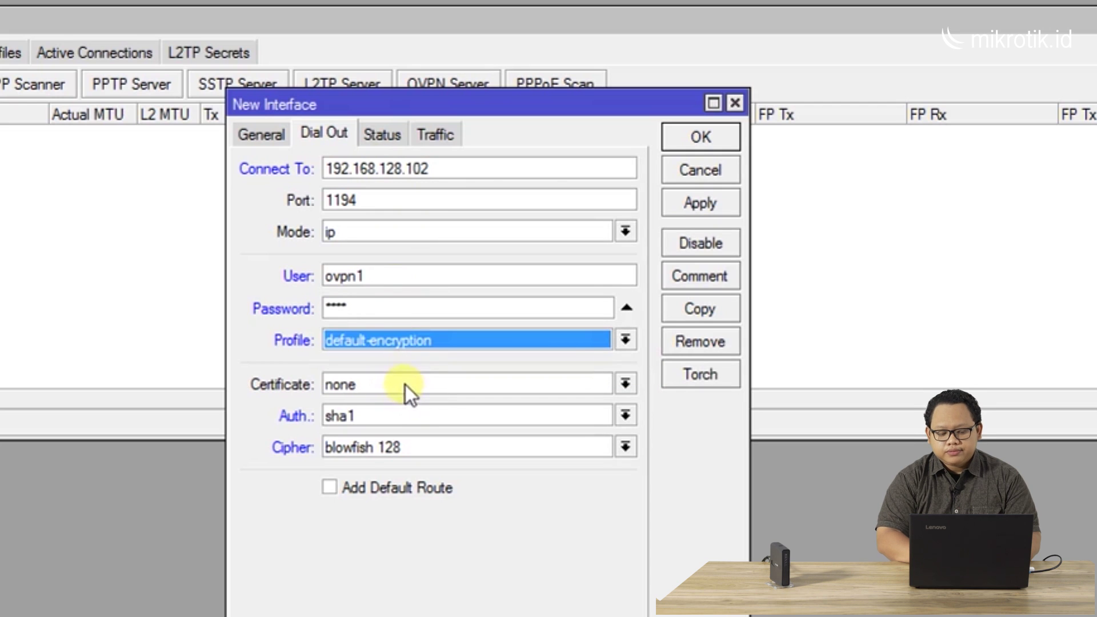
{"action": "left_click", "coordinate": [406, 385]}
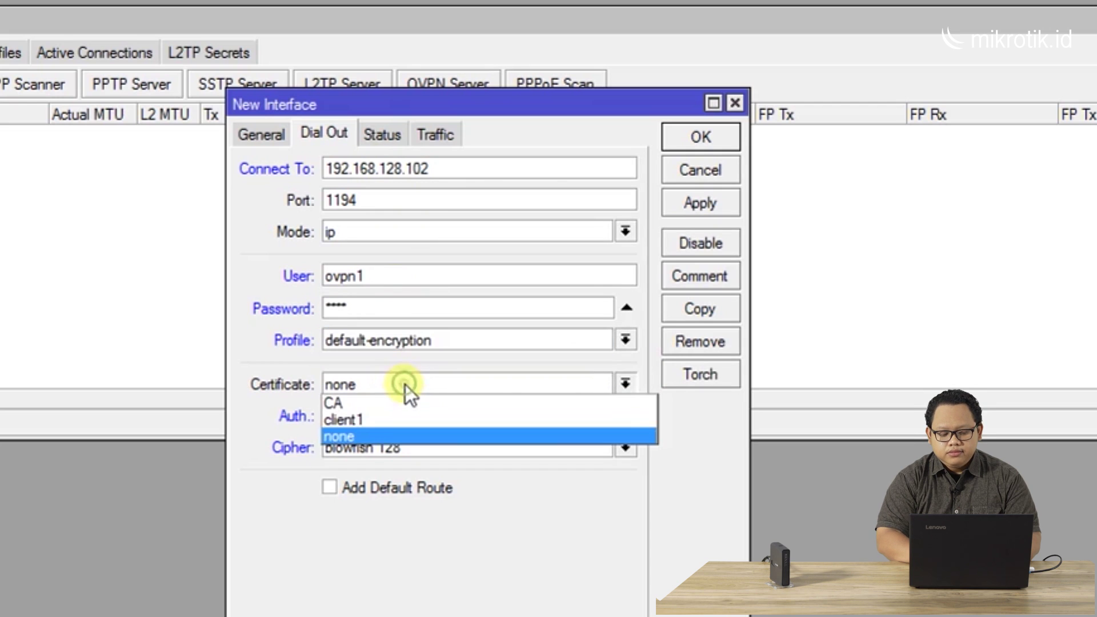
{"action": "left_click", "coordinate": [392, 420]}
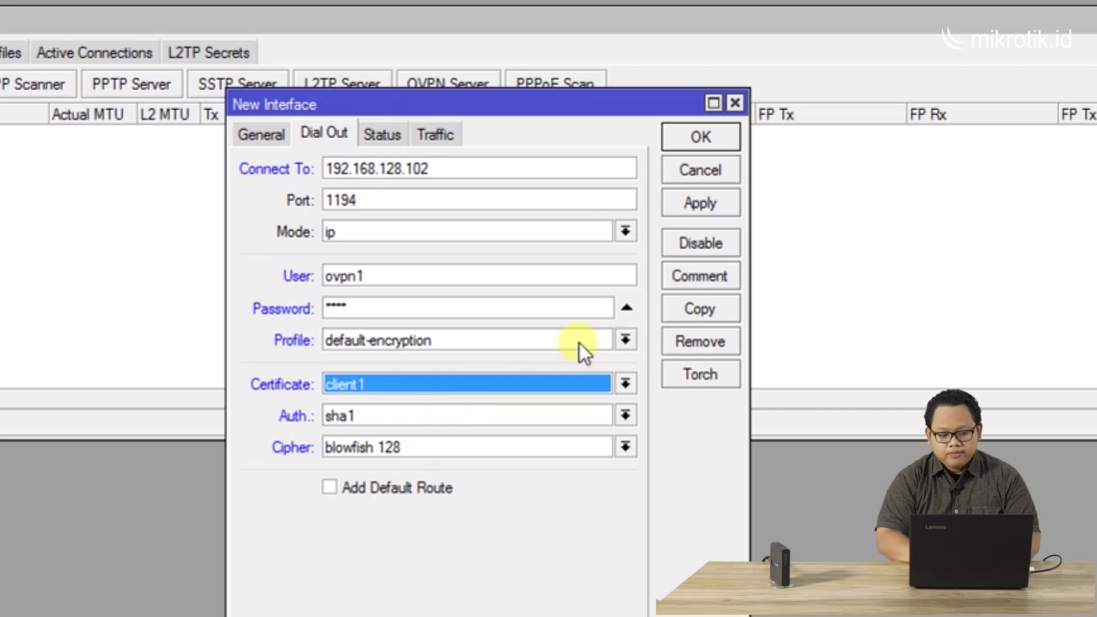
{"action": "left_click", "coordinate": [695, 203]}
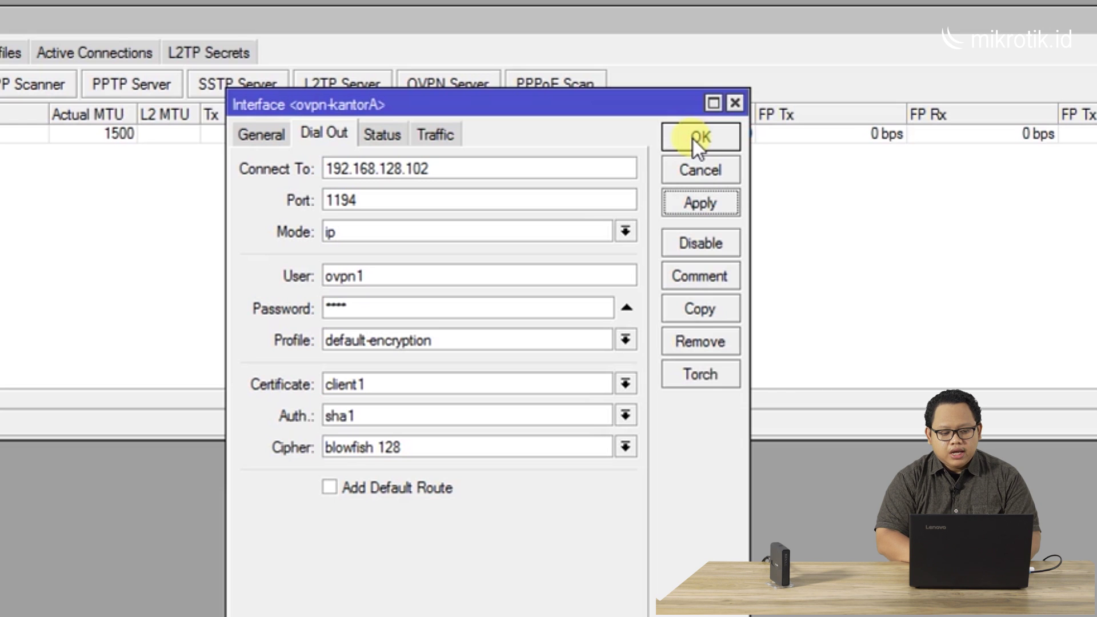
{"action": "left_click", "coordinate": [694, 139]}
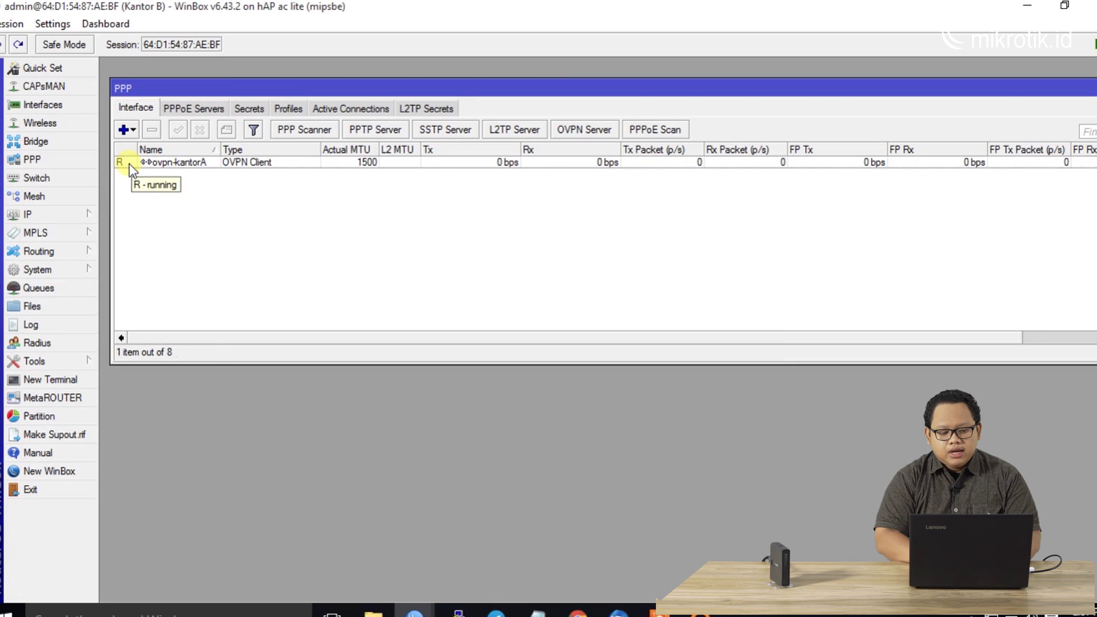
In IP > Routes, inspect and then delete the 192.168.230.0/24 route via 10.100.100.1
{"action": "left_click", "coordinate": [129, 164]}
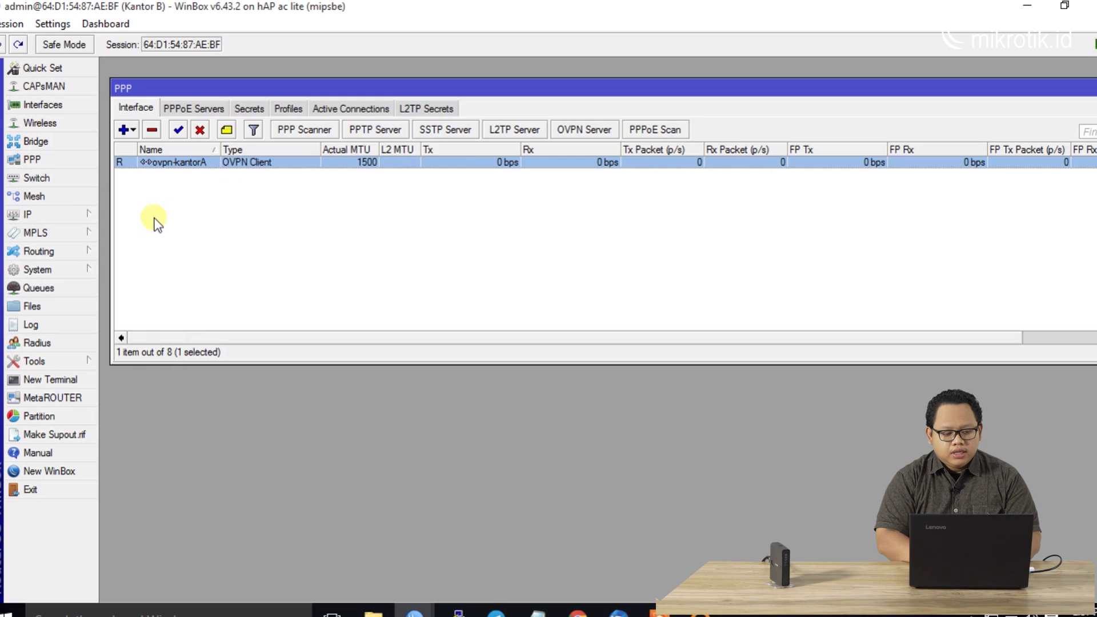
{"action": "left_click", "coordinate": [77, 217]}
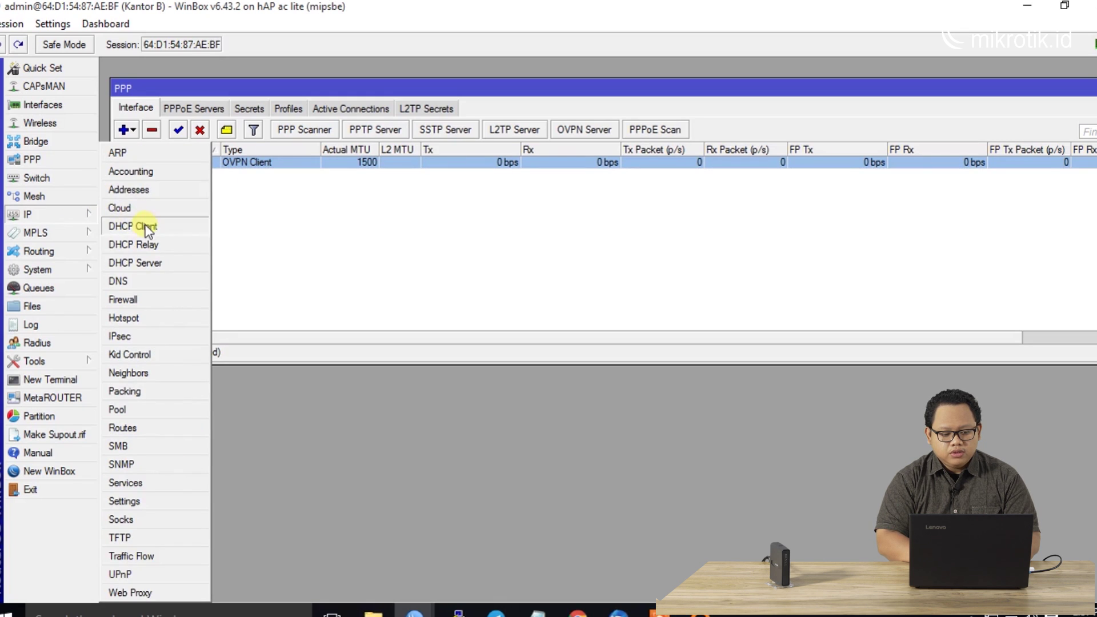
{"action": "left_click", "coordinate": [157, 428]}
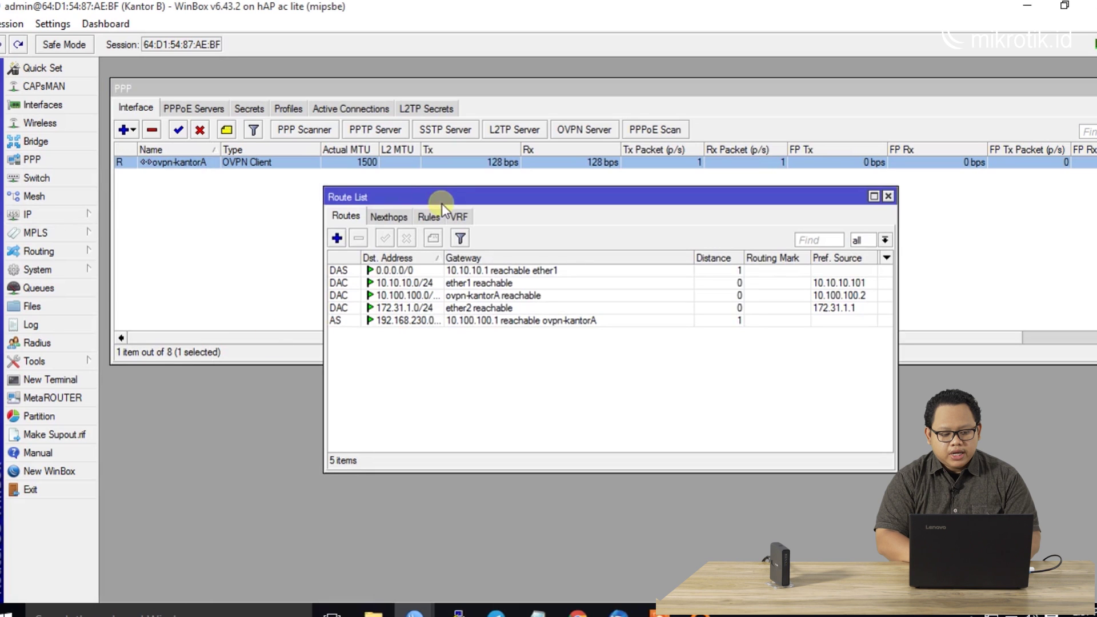
{"action": "left_click_drag", "start_coordinate": [429, 201], "coordinate": [280, 208]}
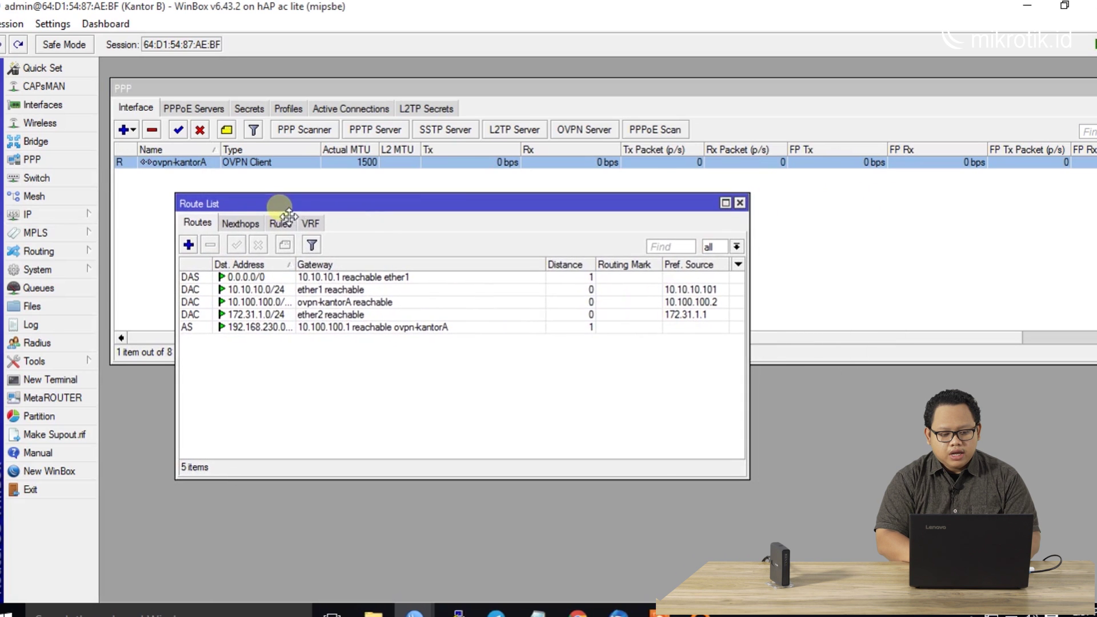
{"action": "double_click", "coordinate": [258, 330]}
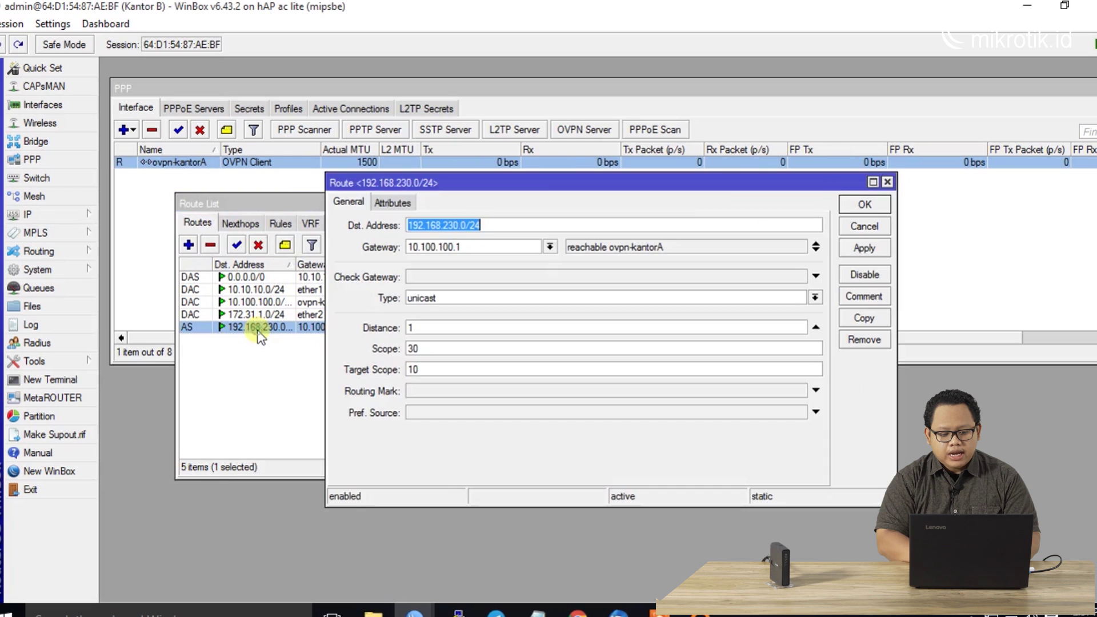
{"action": "left_click", "coordinate": [888, 182]}
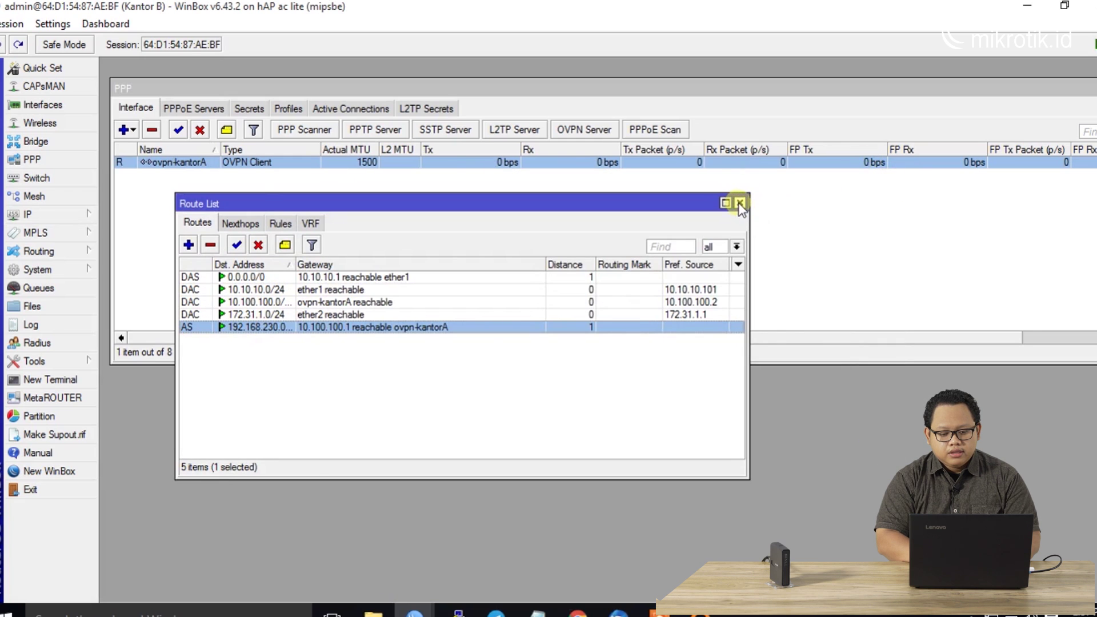
{"action": "left_click", "coordinate": [211, 245]}
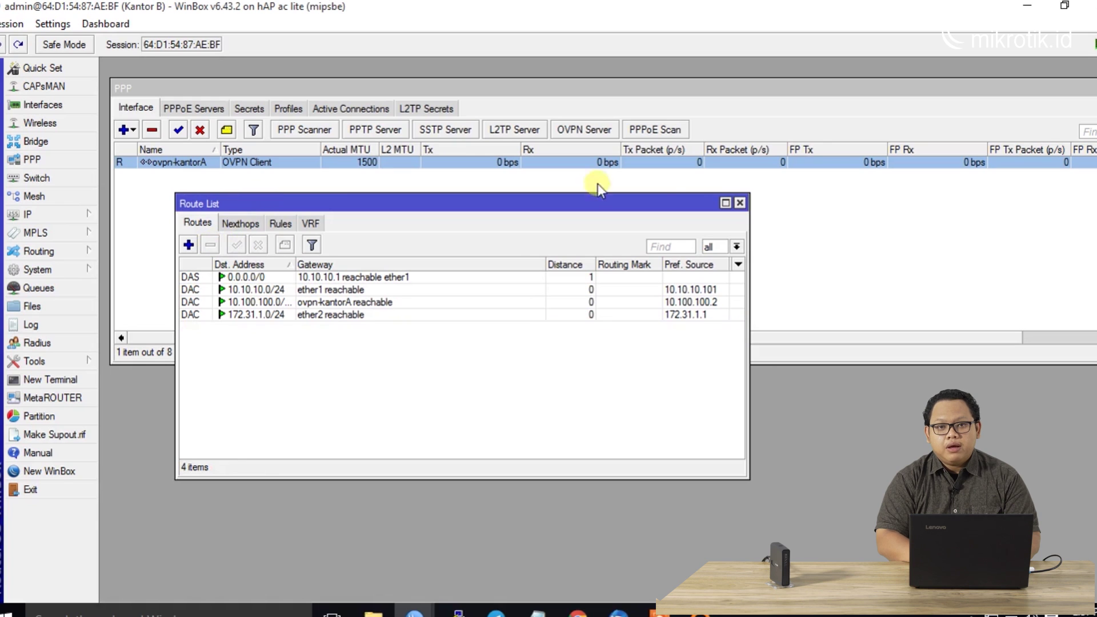
{"action": "left_click", "coordinate": [740, 203]}
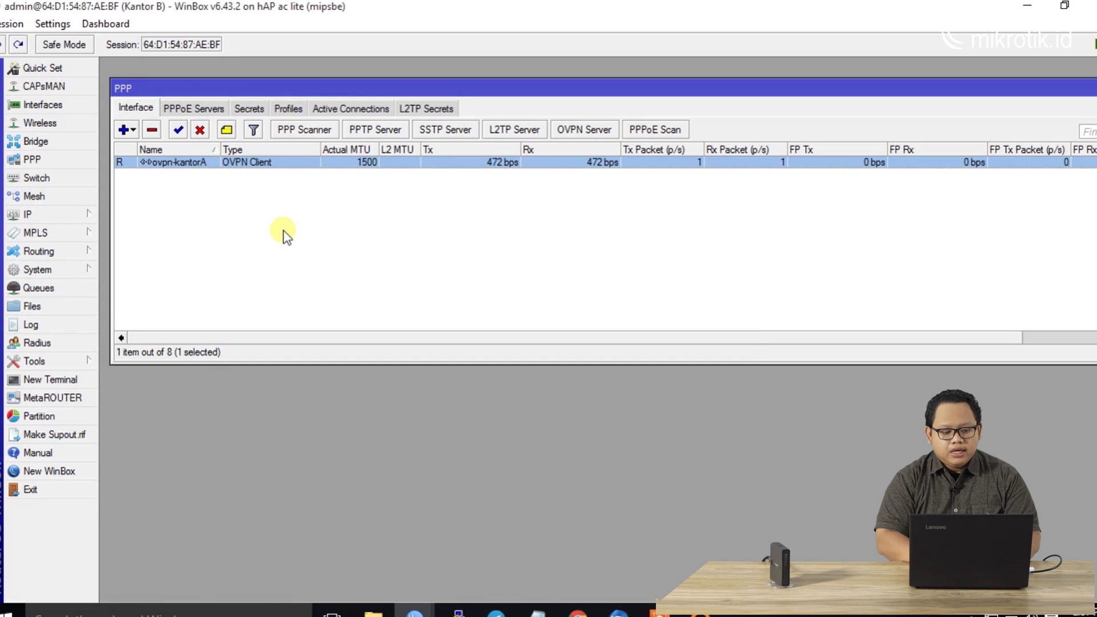
{"action": "left_click", "coordinate": [80, 214]}
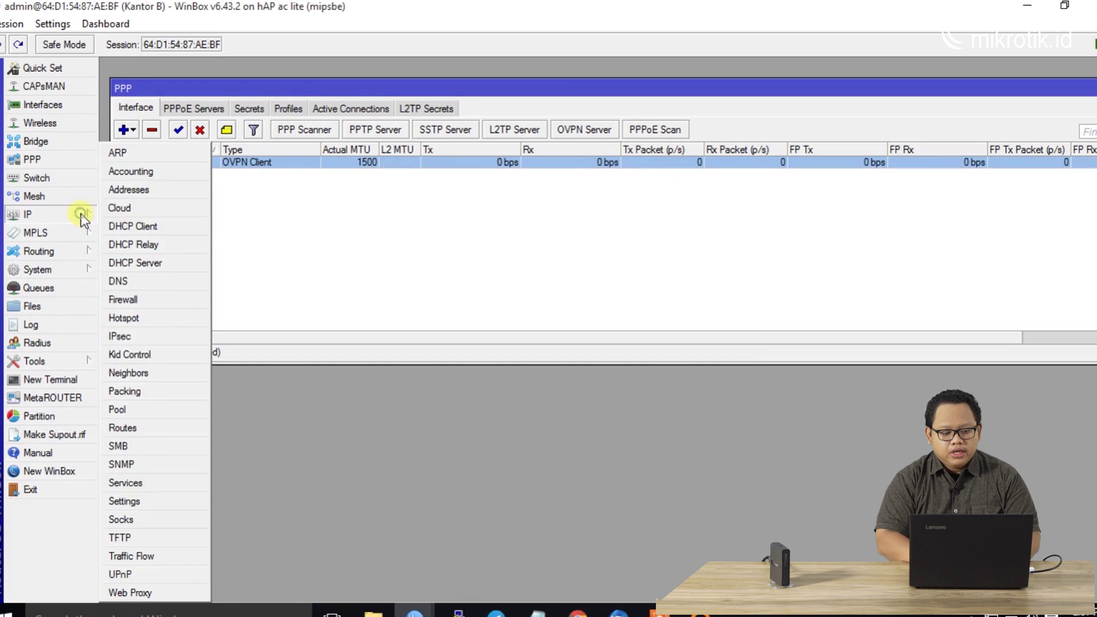
{"action": "left_click", "coordinate": [130, 189]}
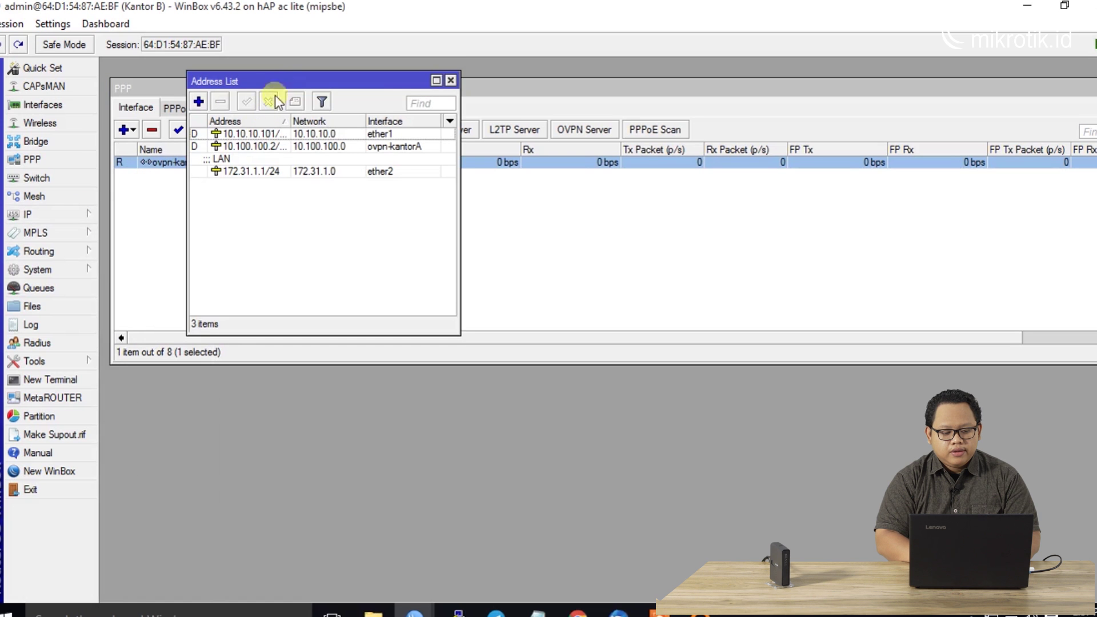
{"action": "left_click_drag", "start_coordinate": [277, 82], "coordinate": [254, 175]}
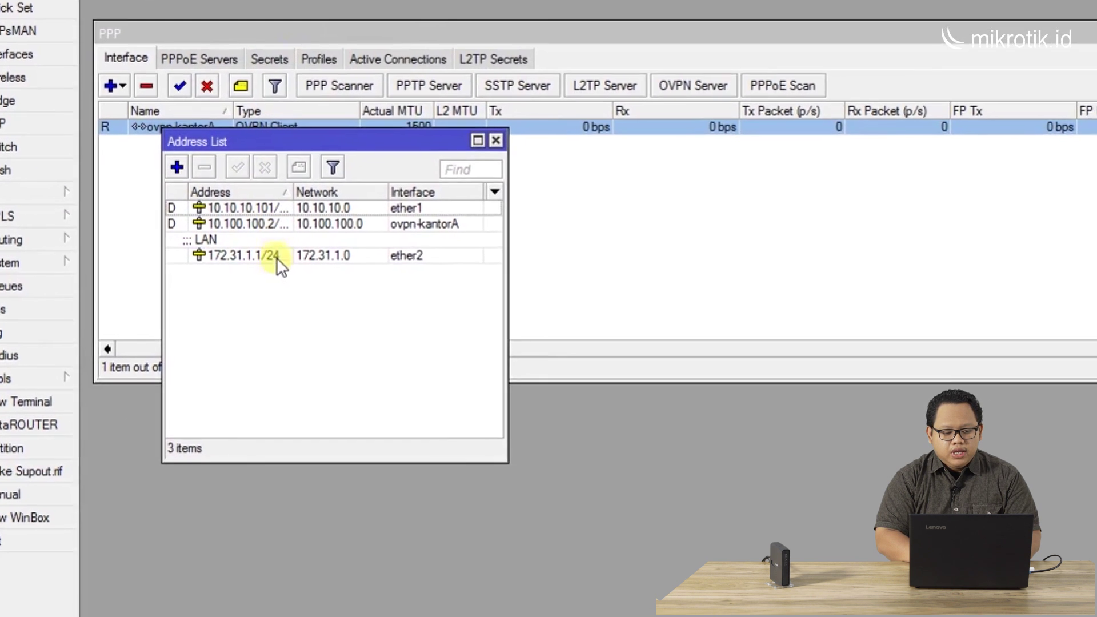
{"action": "left_click", "coordinate": [277, 255]}
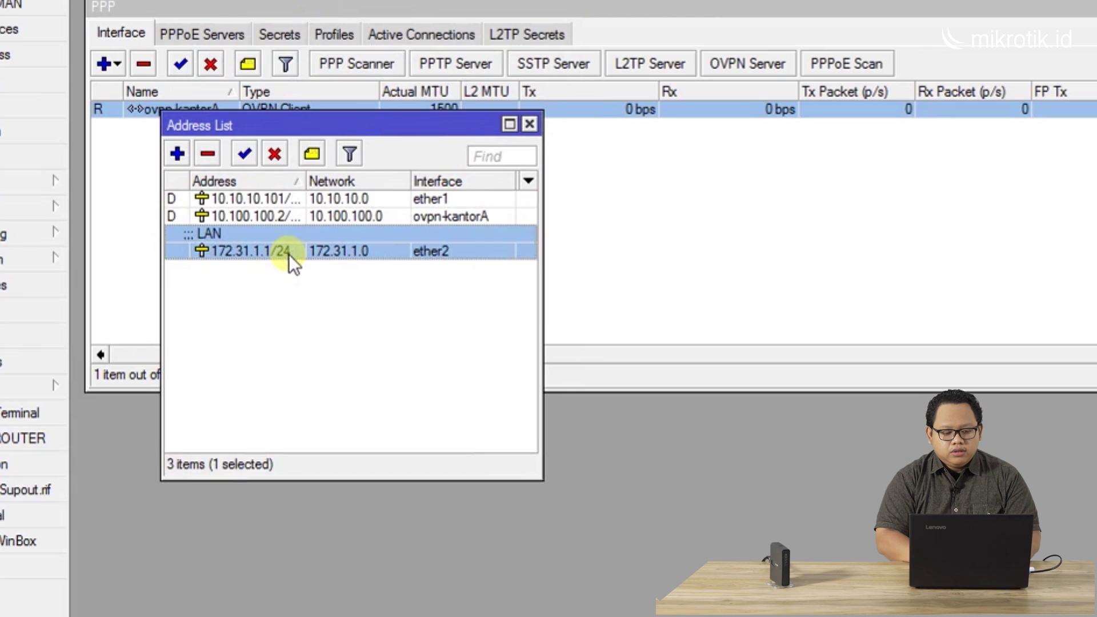
{"action": "mouse_move", "coordinate": [313, 181]}
{"action": "left_mouse_down"}
{"action": "mouse_move", "coordinate": [350, 181]}
{"action": "mouse_move", "coordinate": [330, 183]}
{"action": "left_mouse_up"}
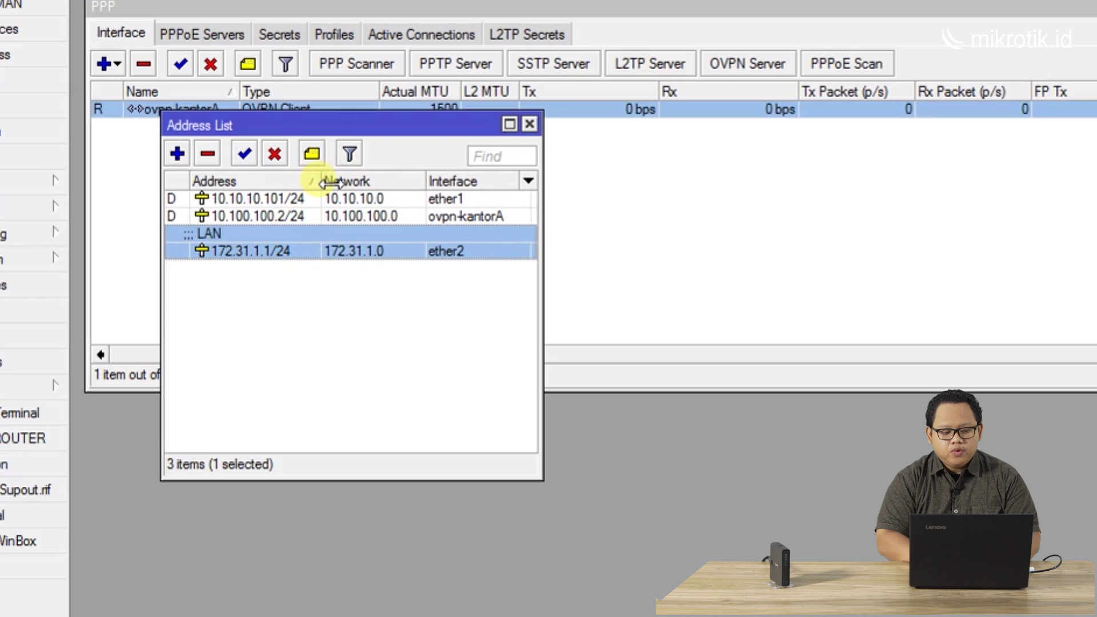
{"action": "left_click", "coordinate": [286, 218]}
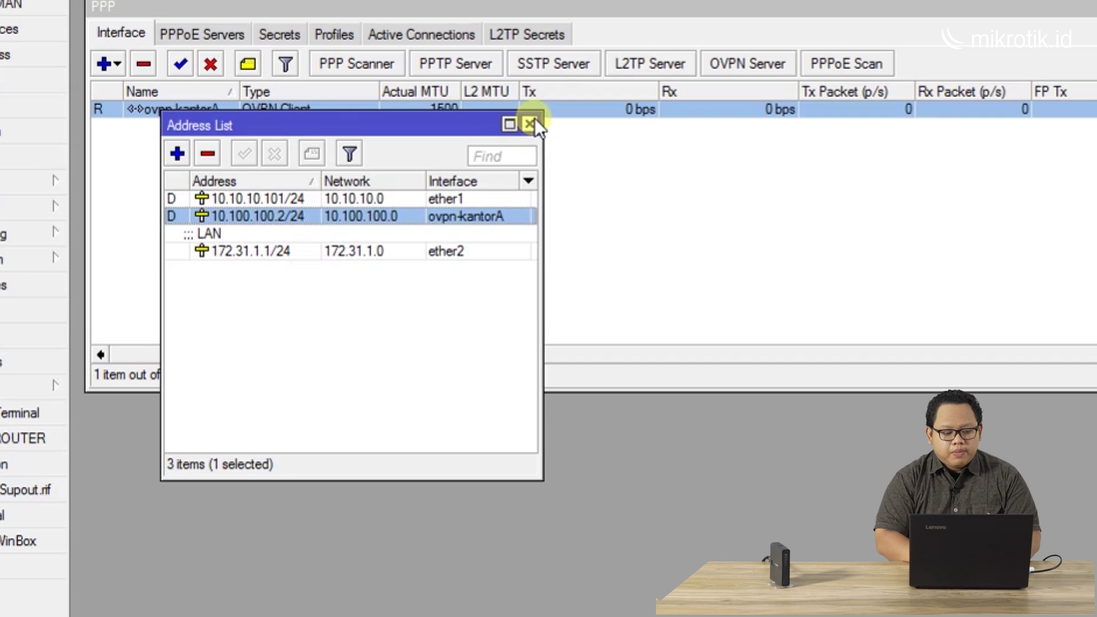
{"action": "left_click", "coordinate": [530, 124]}
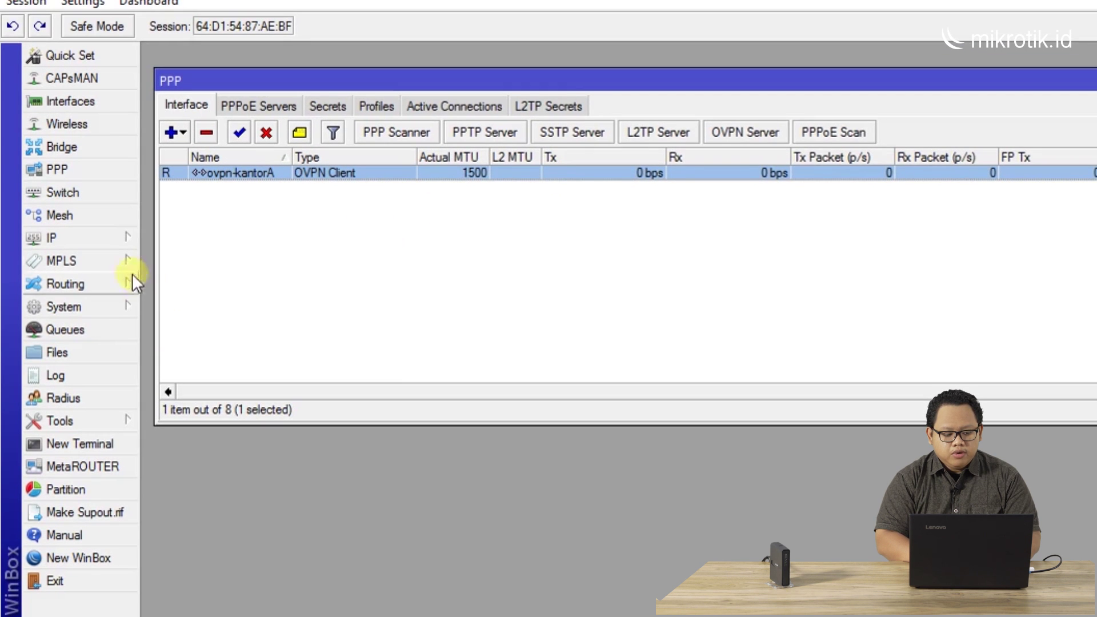
Create a route with Dst. Address 192.168.230.0/24 and Gateway 10.100.100.1 in IP > Routes
{"action": "left_click", "coordinate": [118, 230]}
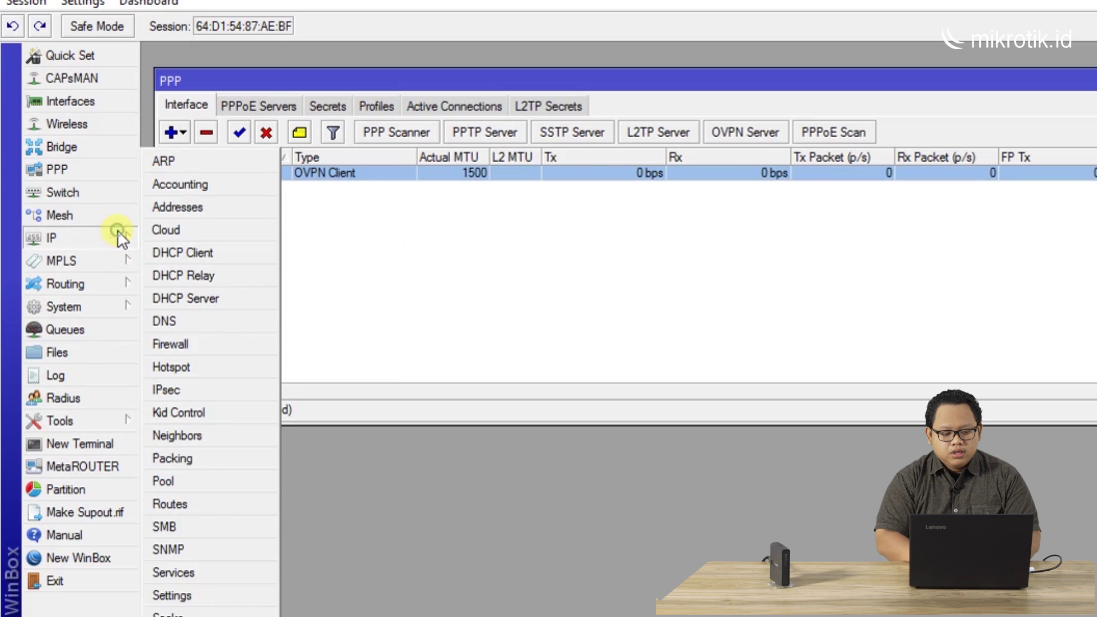
{"action": "left_click", "coordinate": [232, 504]}
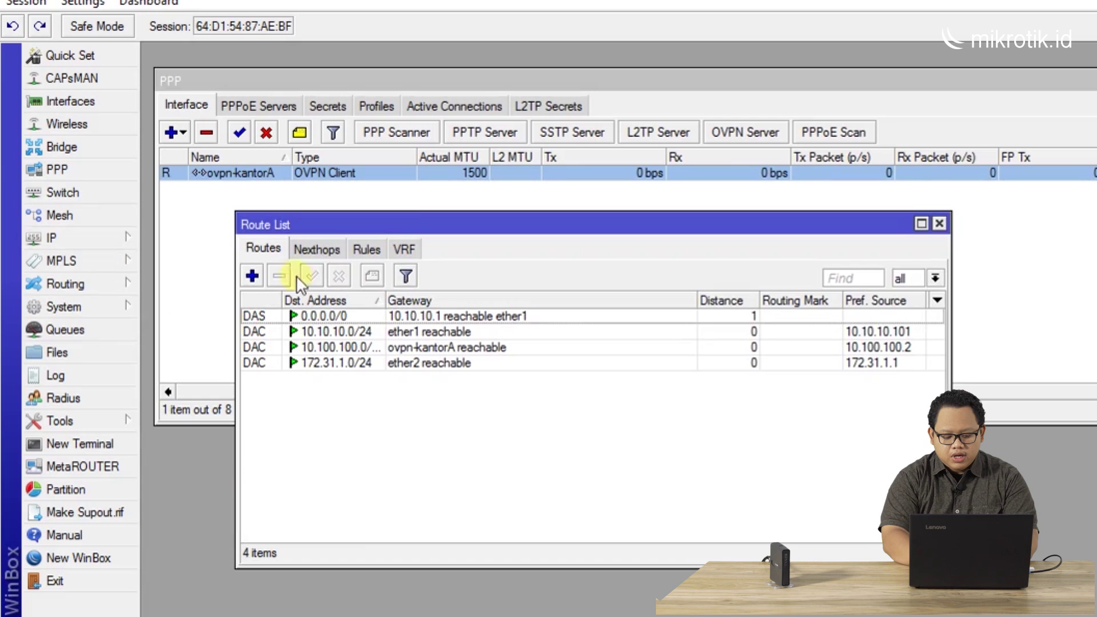
{"action": "left_click", "coordinate": [252, 276]}
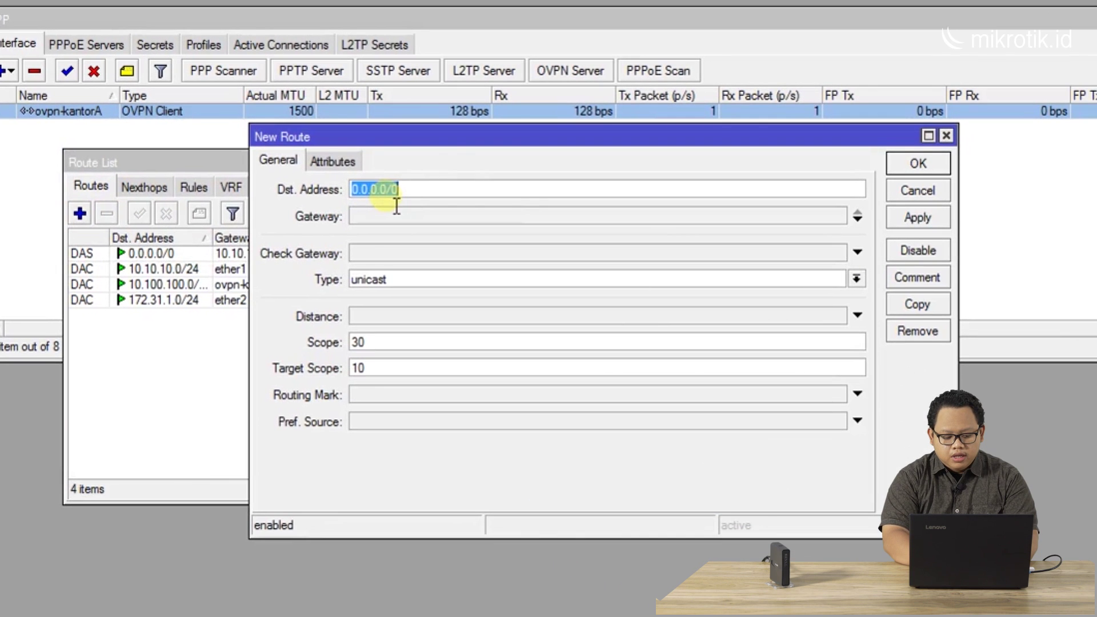
{"action": "type", "text": "192.1"}
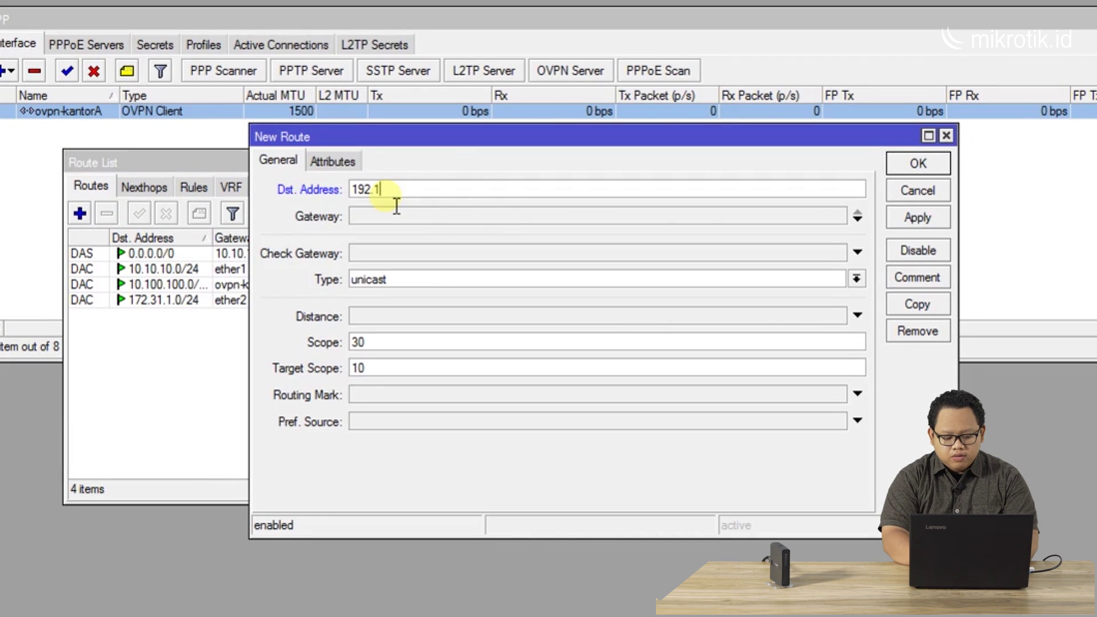
{"action": "type", "text": "68.23"}
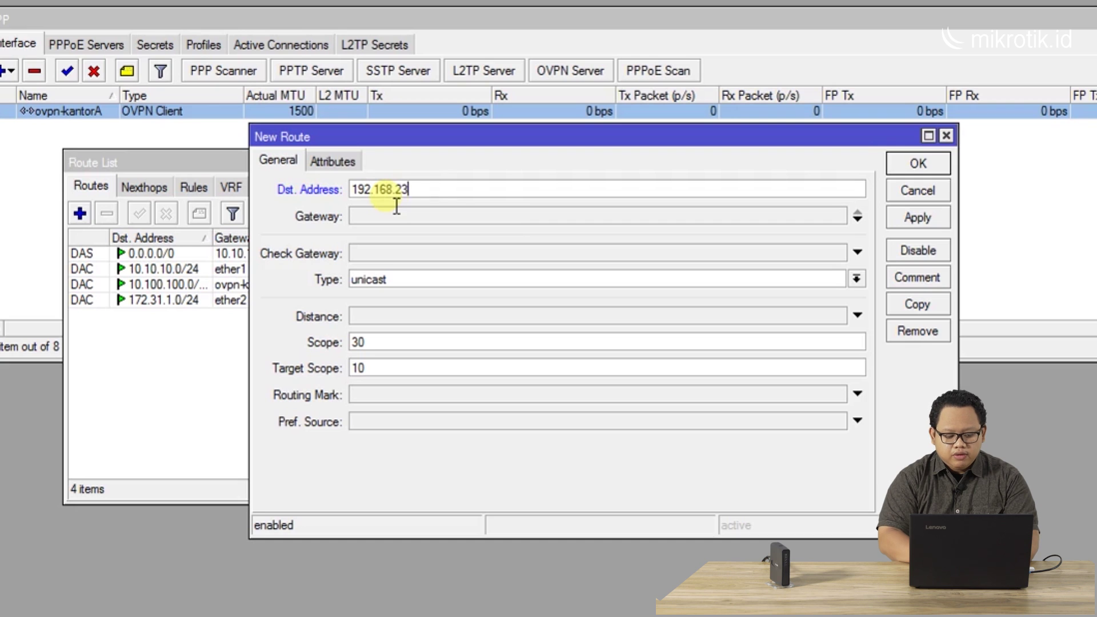
{"action": "type", "text": "0.0/24"}
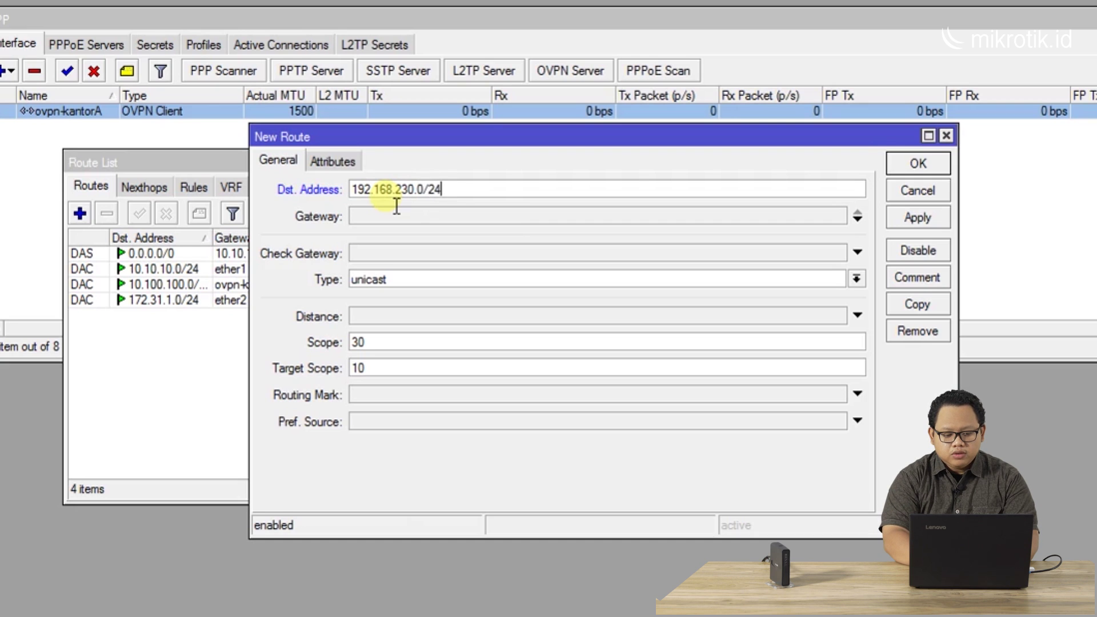
{"action": "left_click", "coordinate": [380, 216]}
{"action": "type", "text": "10.1"}
{"action": "type", "text": ".100.1"}
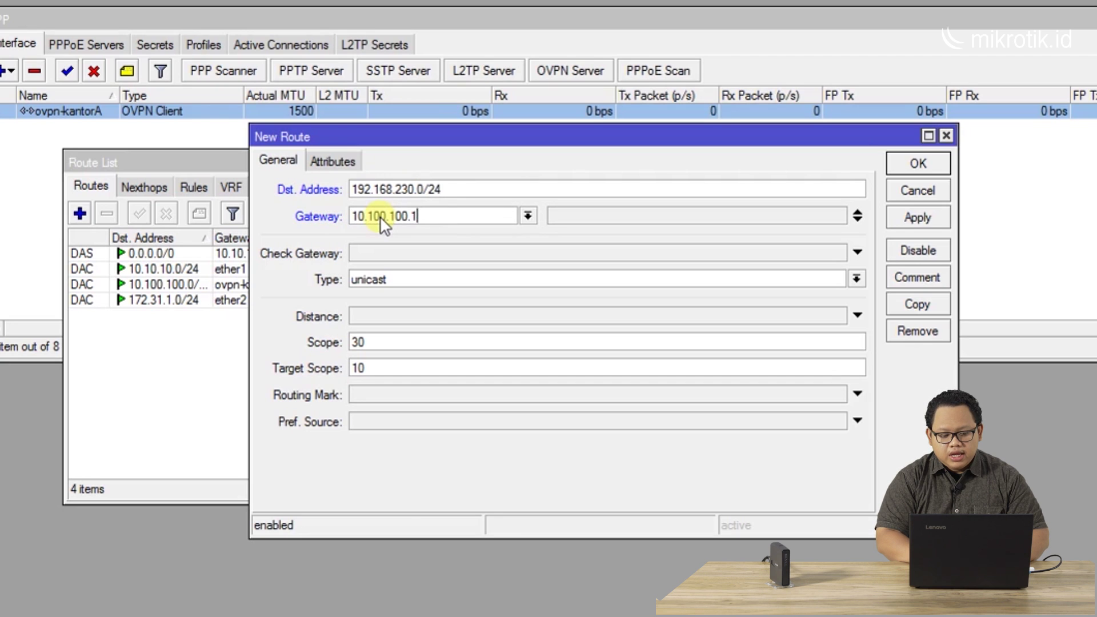
{"action": "left_click", "coordinate": [528, 216]}
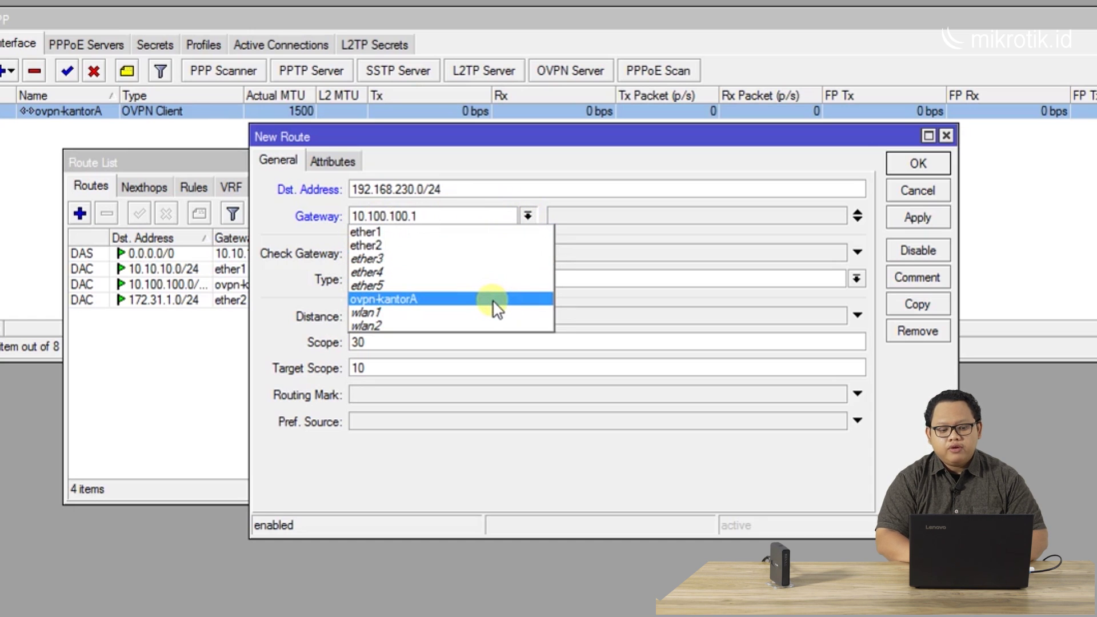
{"action": "left_click", "coordinate": [529, 210]}
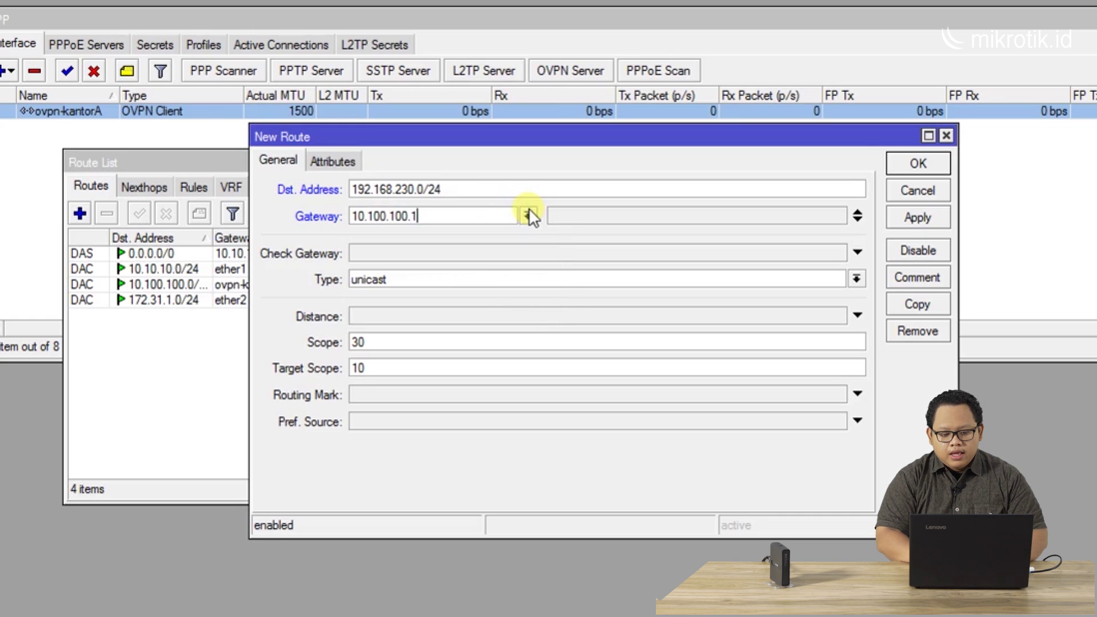
{"action": "left_click", "coordinate": [912, 152]}
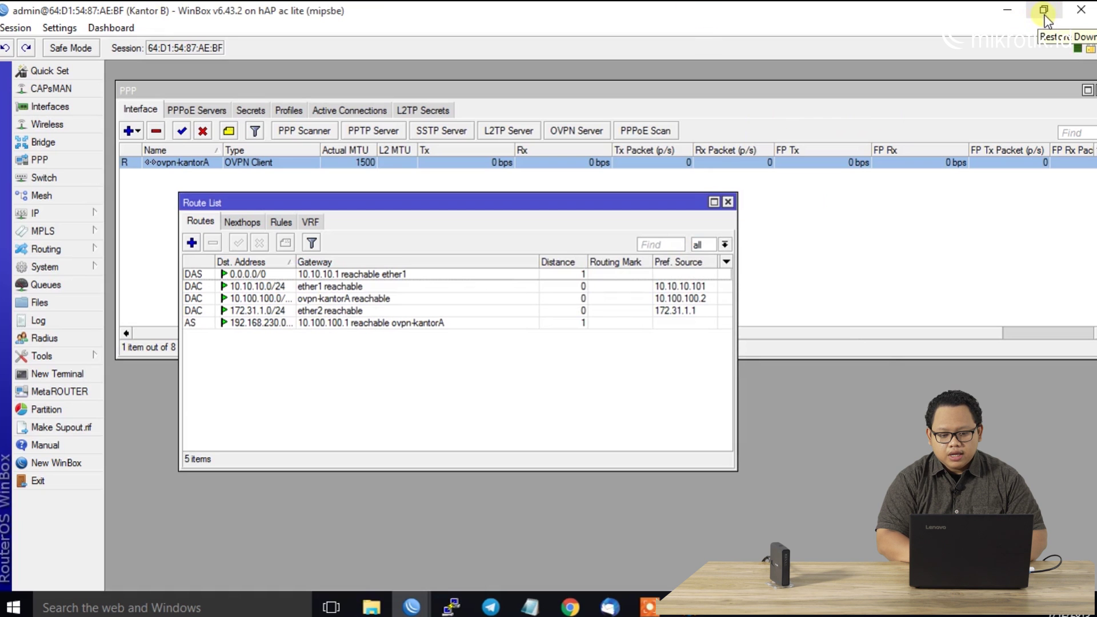
Minimize the Kantor B session and connect the WinBox loader to 192.168.128.102
{"action": "left_click", "coordinate": [1007, 11]}
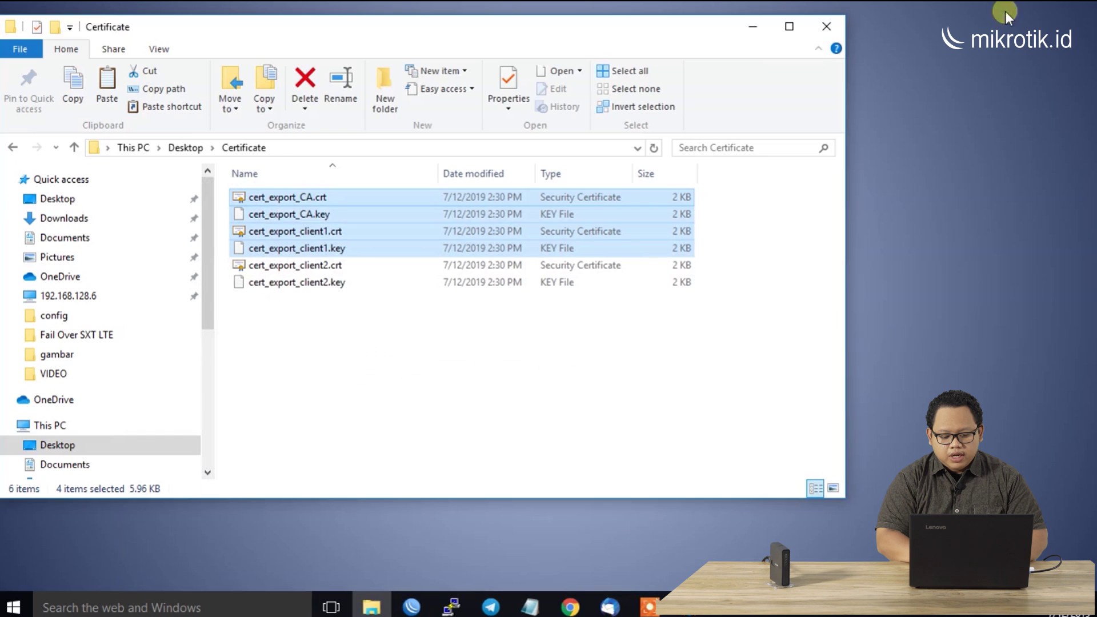
{"action": "left_click", "coordinate": [750, 22]}
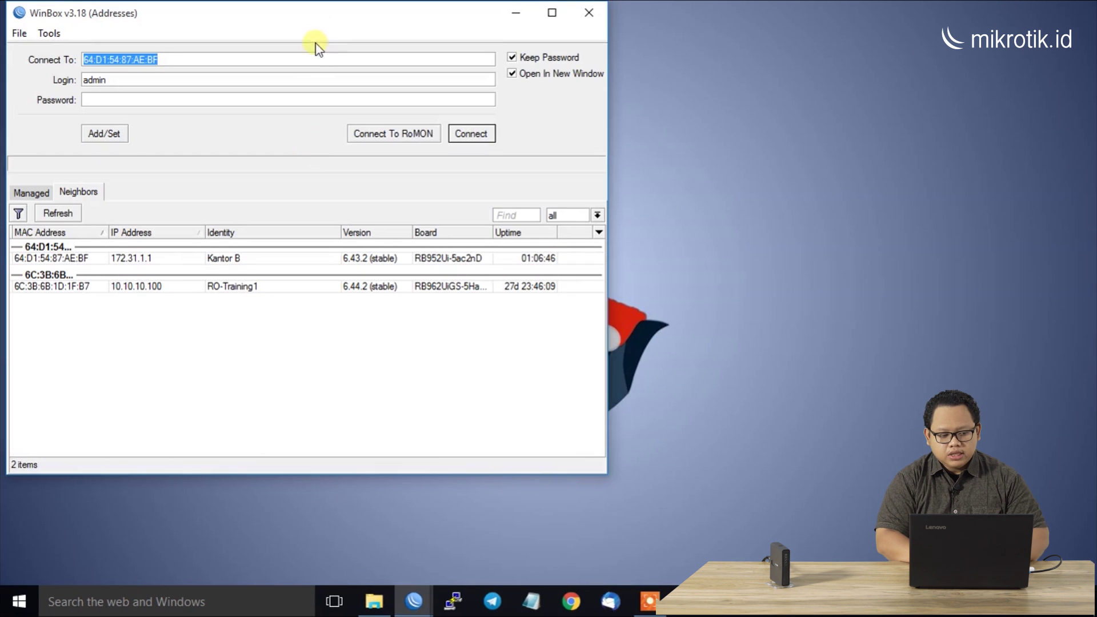
{"action": "left_click", "coordinate": [319, 61]}
{"action": "double_click", "coordinate": [314, 60]}
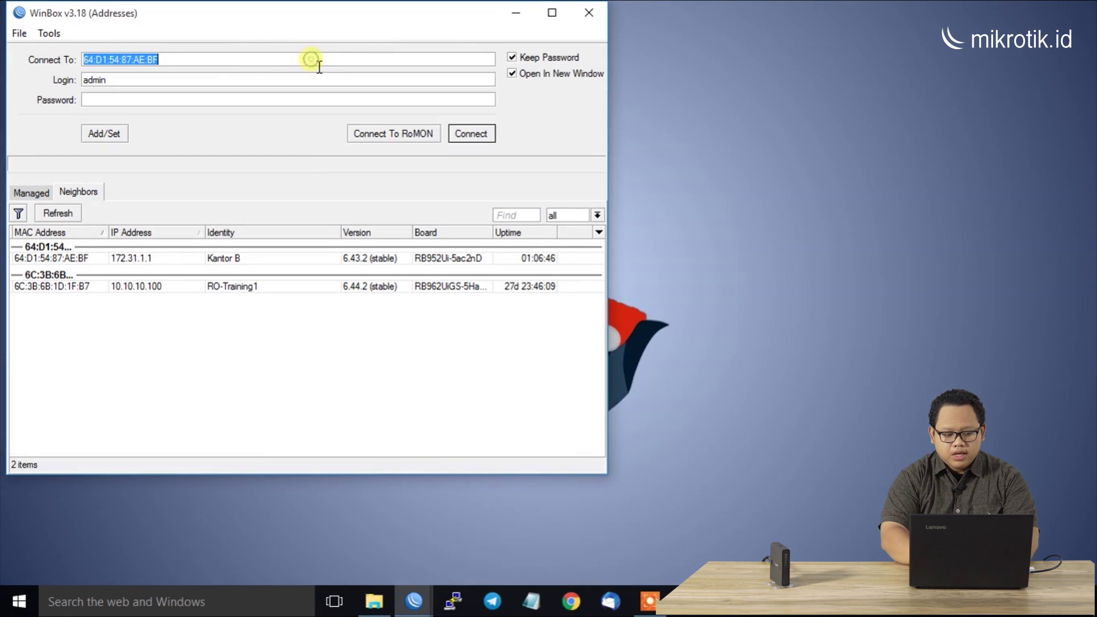
{"action": "type", "text": "192.168.128.1"}
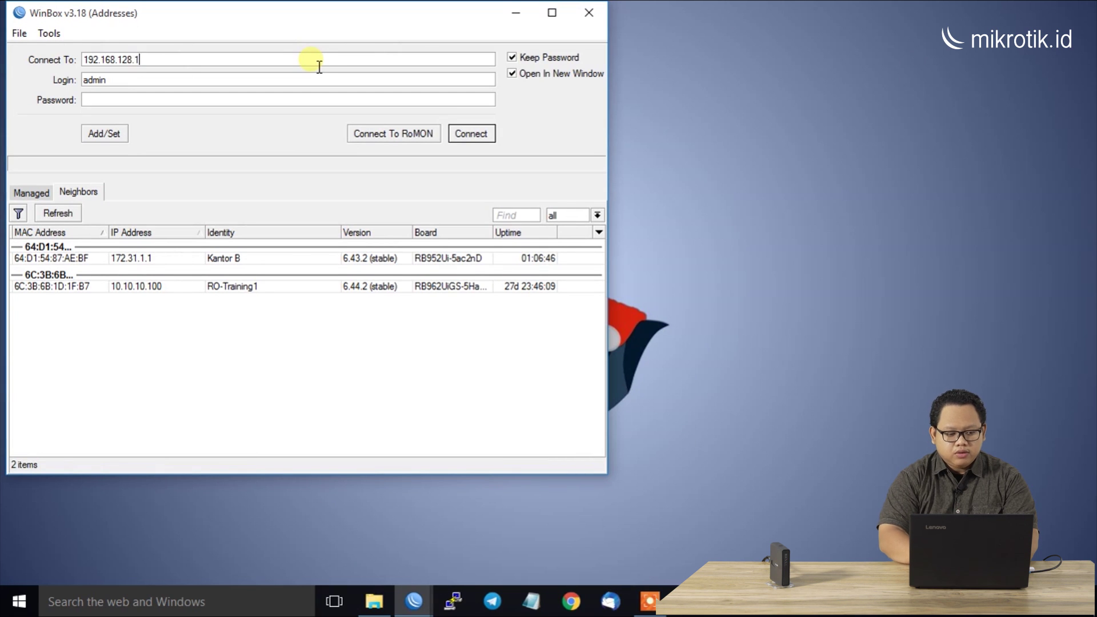
{"action": "type", "text": "02"}
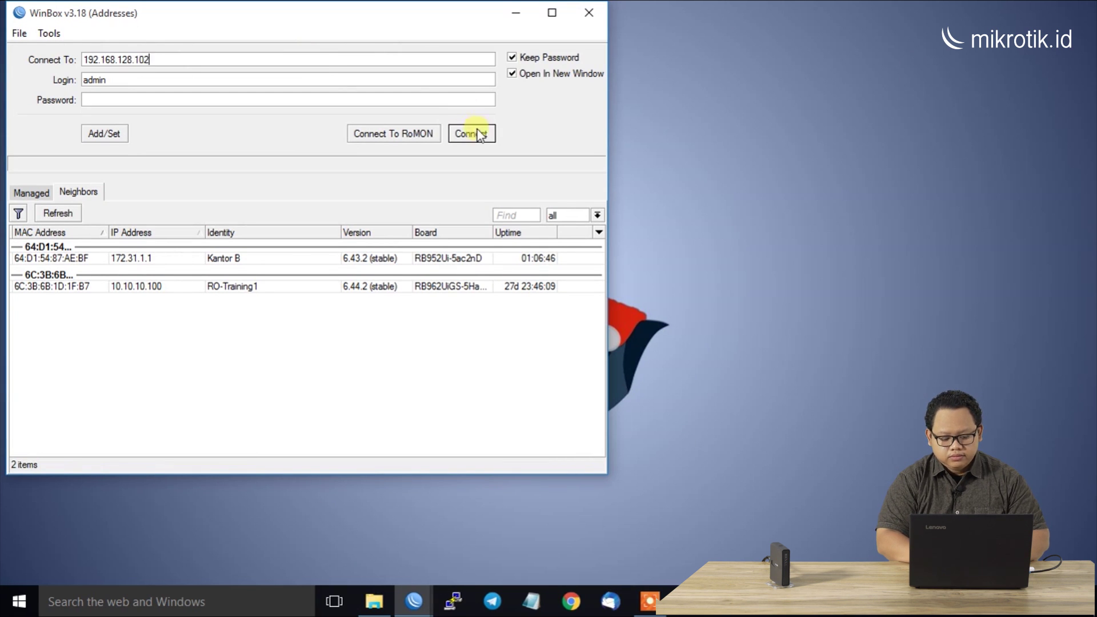
{"action": "left_click", "coordinate": [477, 133]}
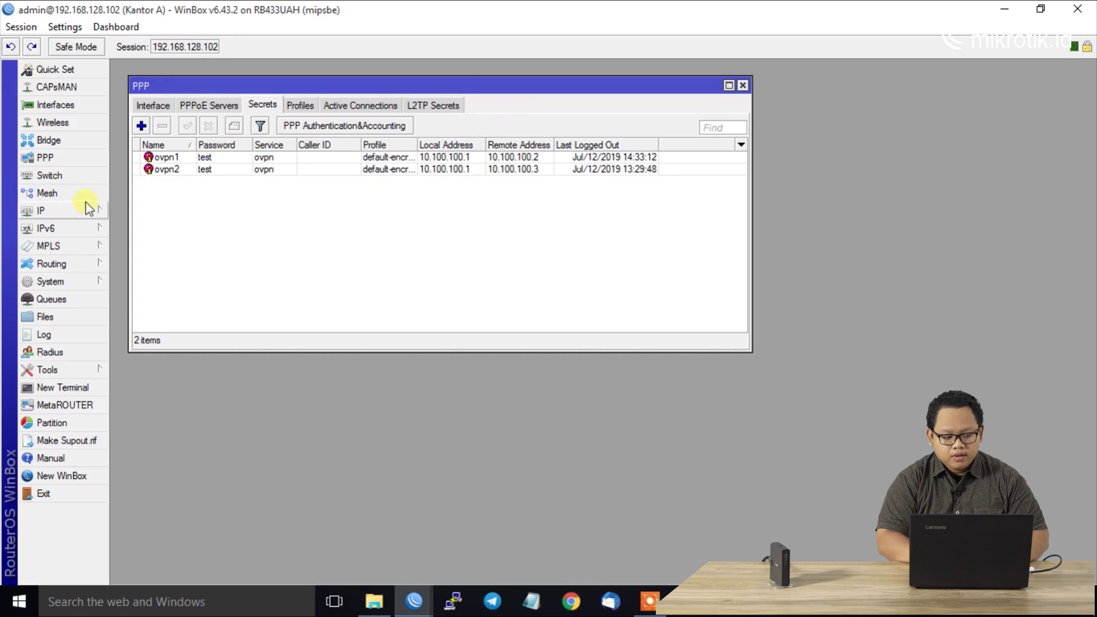
Open Kantor A's IP > Routes list, close PPP Secrets, and make the route list taller
{"action": "left_click", "coordinate": [101, 210]}
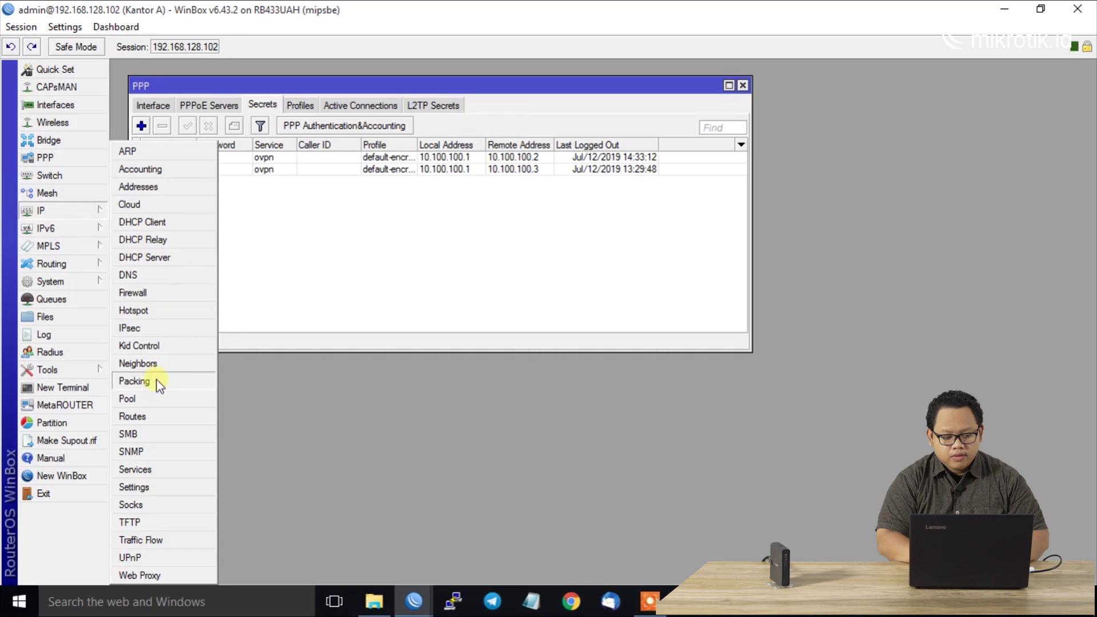
{"action": "left_click", "coordinate": [153, 419]}
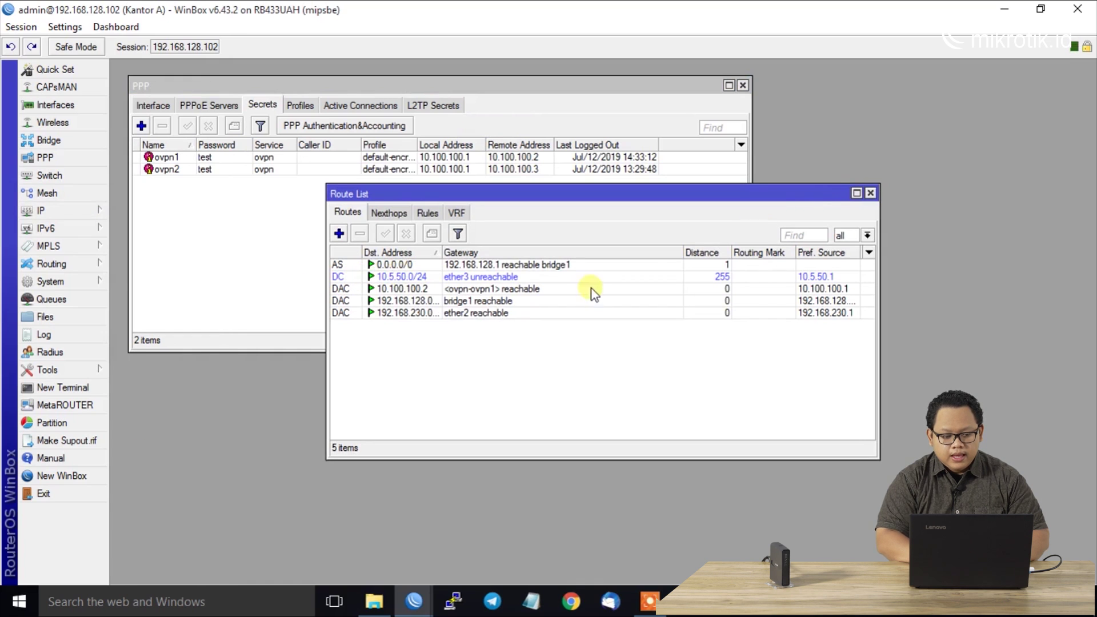
{"action": "left_click_drag", "start_coordinate": [823, 195], "coordinate": [651, 193]}
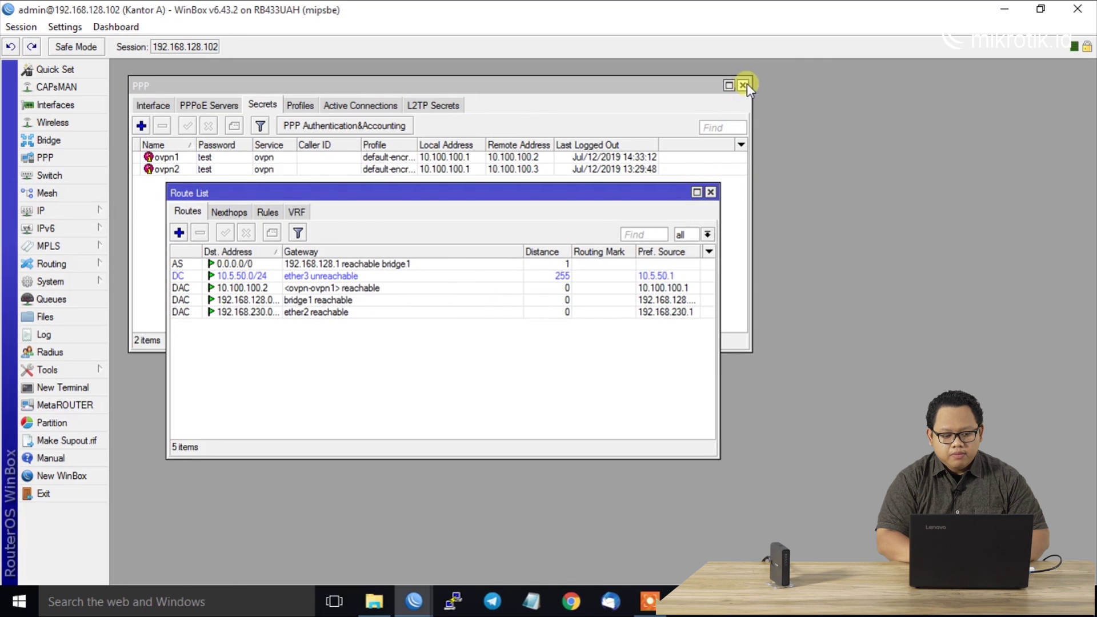
{"action": "left_click", "coordinate": [743, 85]}
{"action": "left_click_drag", "start_coordinate": [436, 183], "coordinate": [420, 88]}
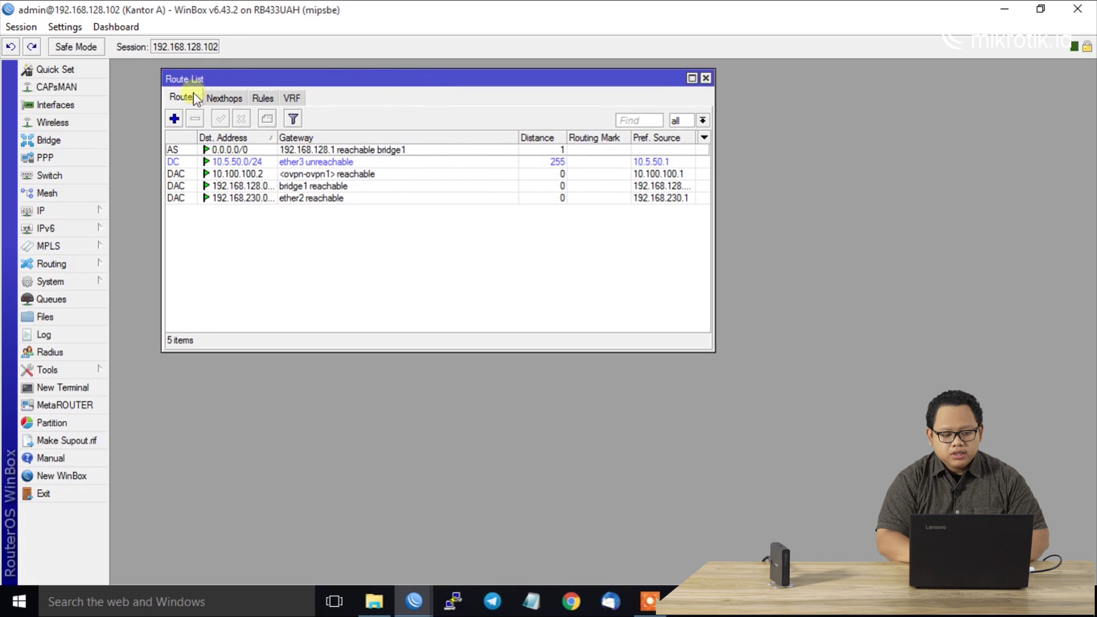
Add route 172.31.1.0/24 via gateway 10.100.100.2, then minimize the Kantor A session window
{"action": "left_click", "coordinate": [174, 118]}
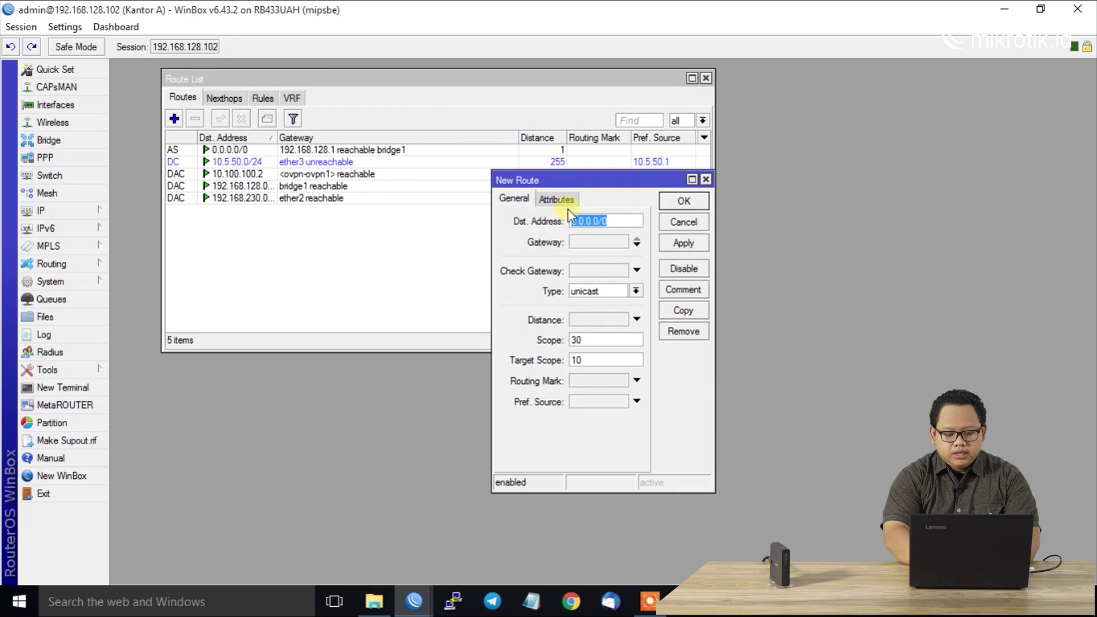
{"action": "type", "text": "1"}
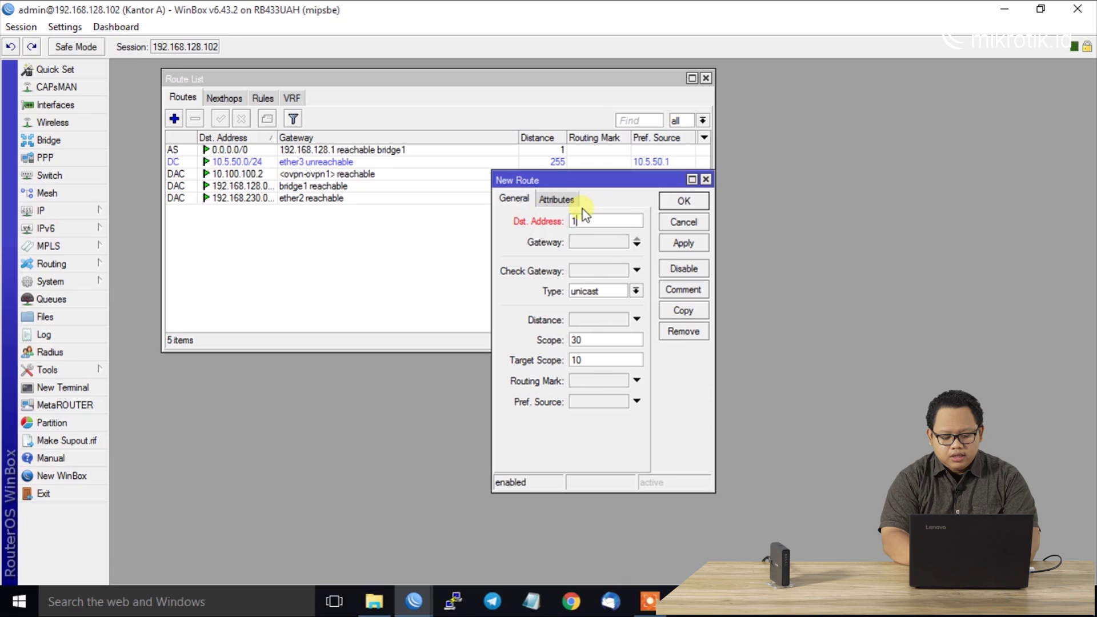
{"action": "type", "text": "72.31."}
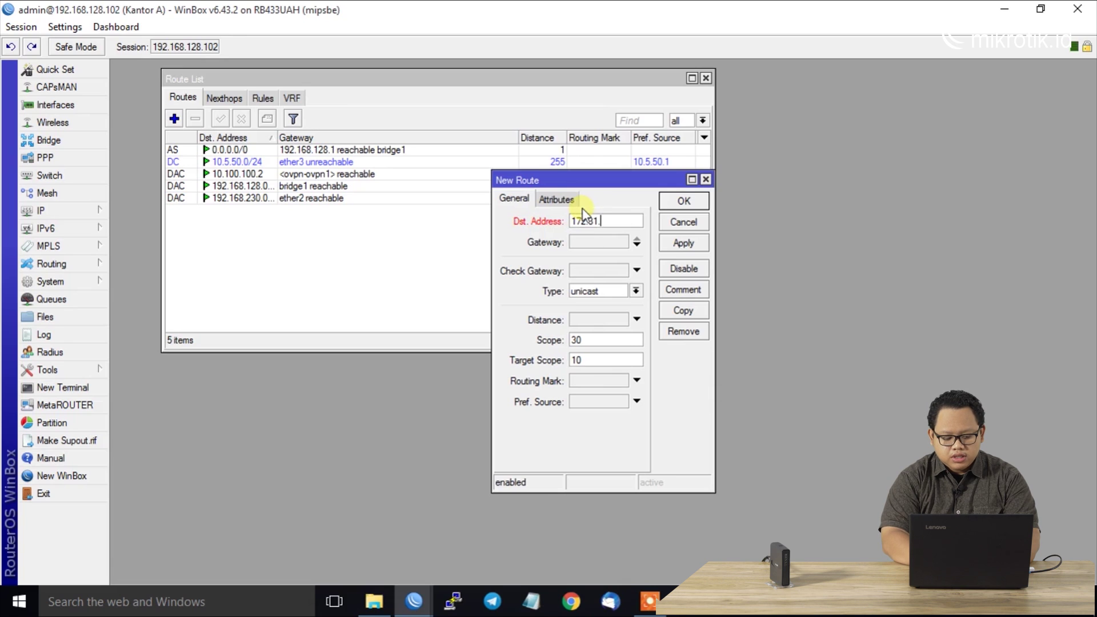
{"action": "type", "text": "1.0/24"}
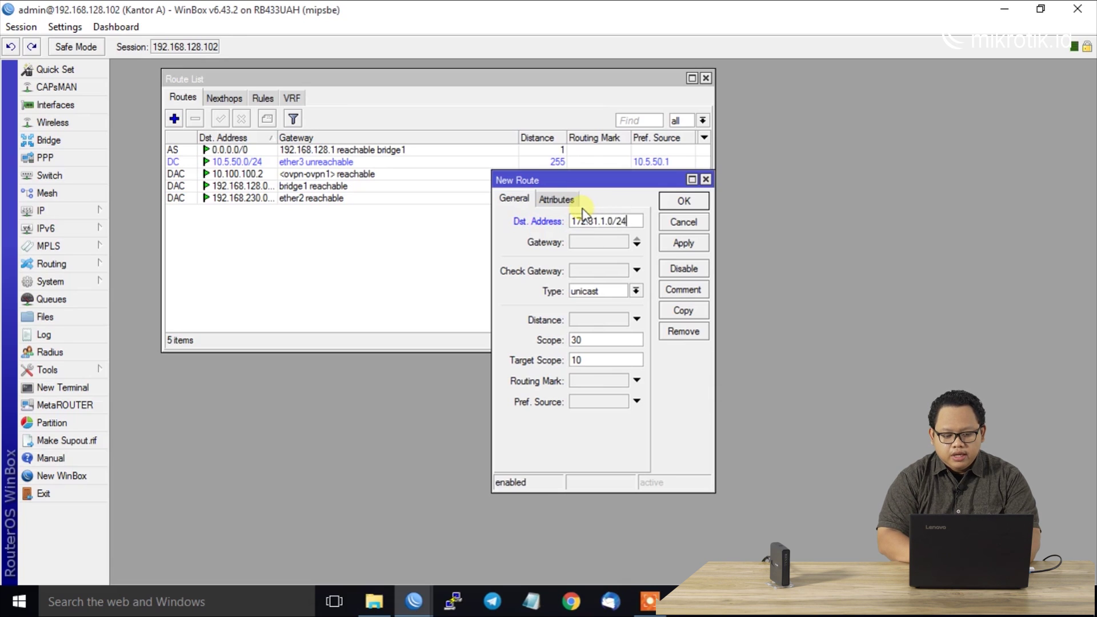
{"action": "left_click", "coordinate": [580, 240]}
{"action": "type", "text": "10.100.100.2"}
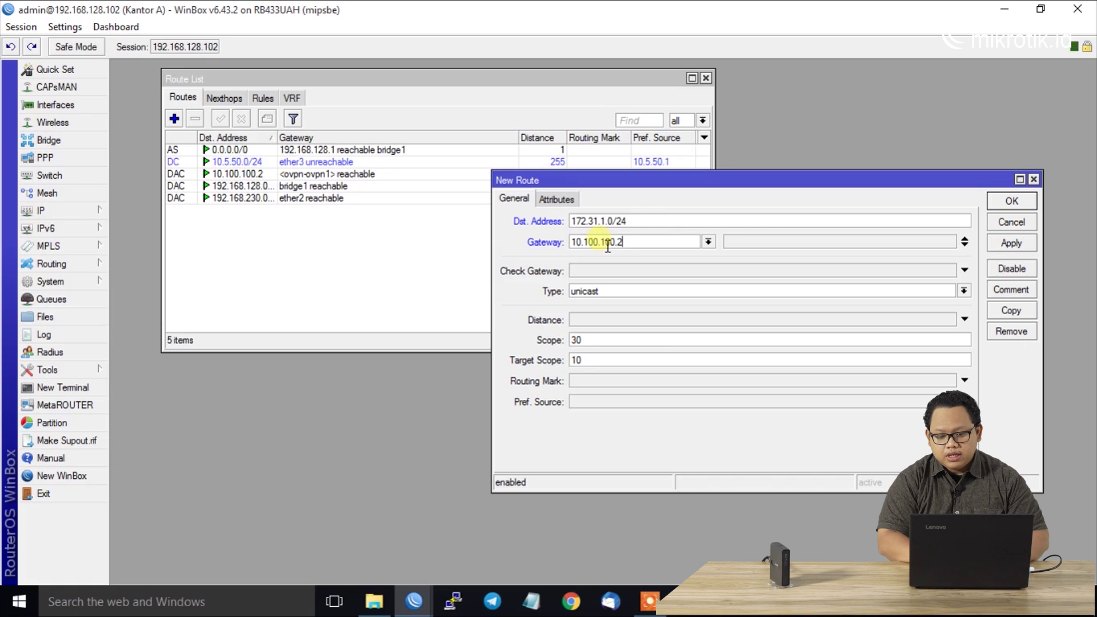
{"action": "left_click", "coordinate": [999, 201]}
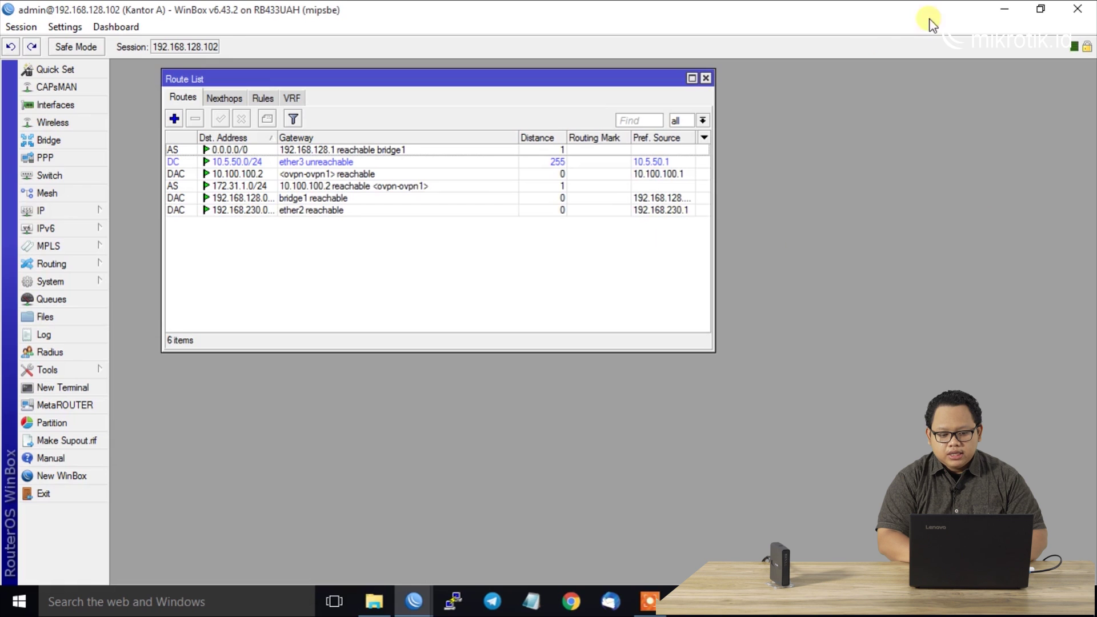
{"action": "left_click", "coordinate": [1009, 11]}
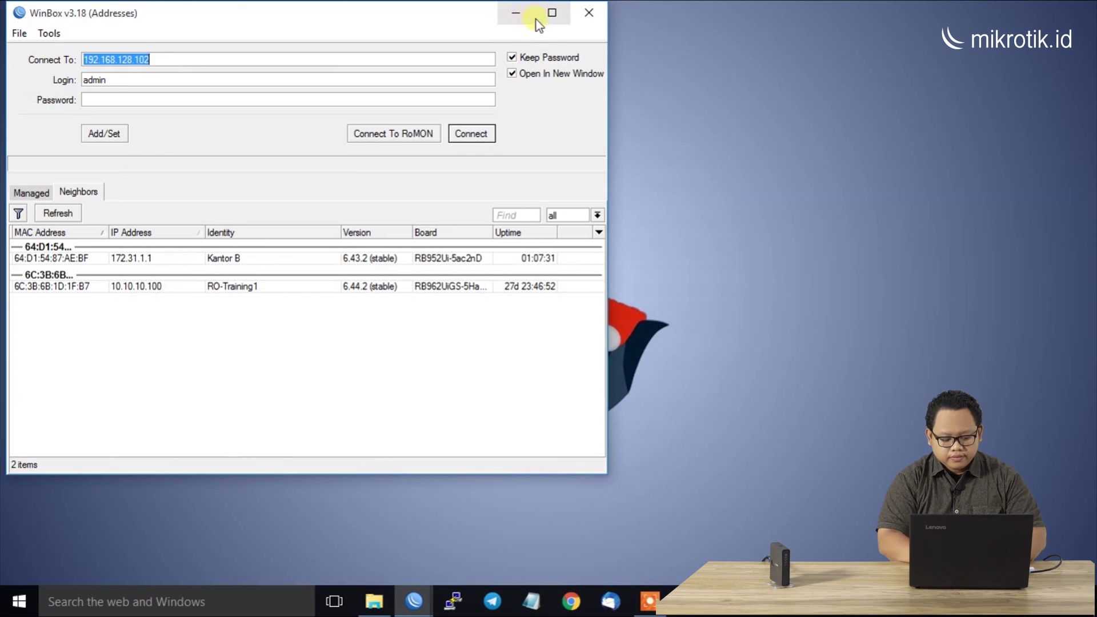
Launch cmd from the Run prompt and run ping 192.168.230.254
{"action": "left_click", "coordinate": [515, 14]}
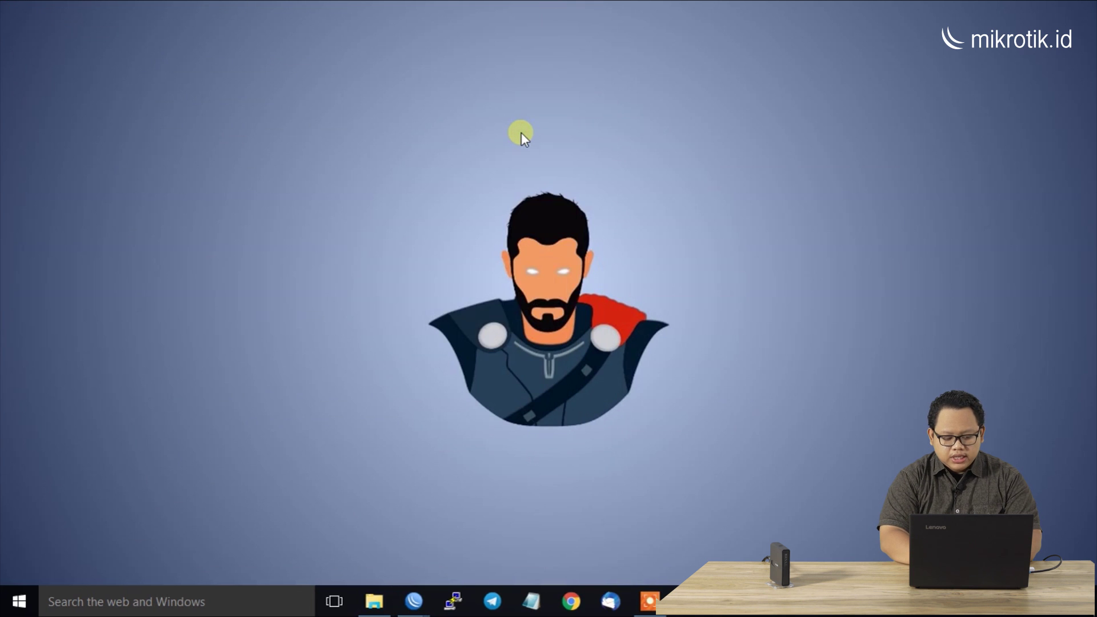
{"action": "key", "text": "super+r"}
{"action": "type", "text": "cmd"}
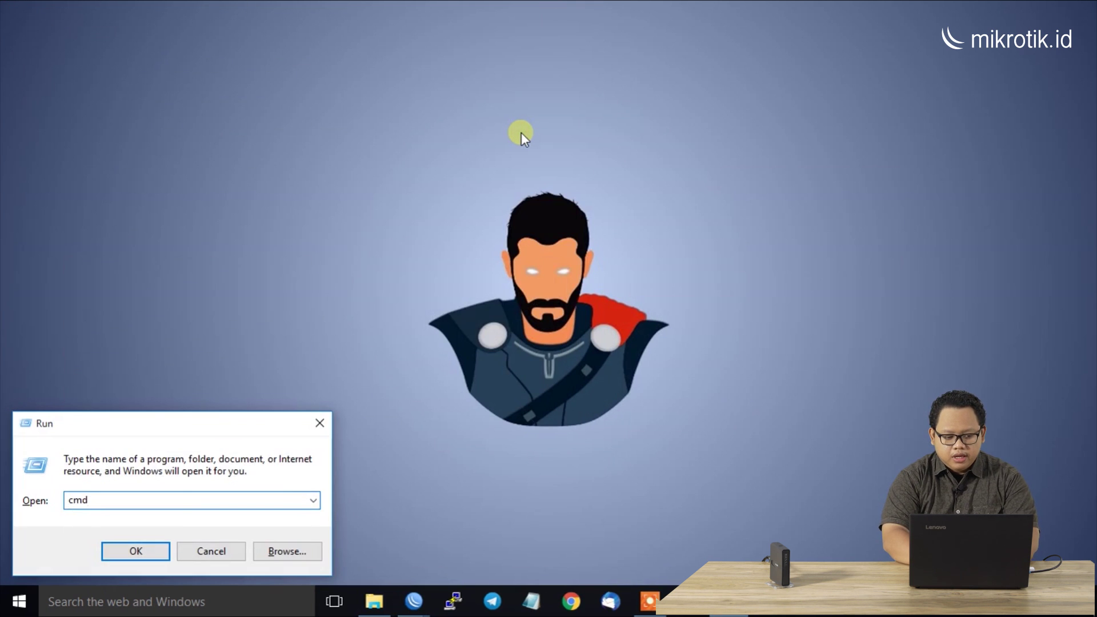
{"action": "key", "text": "Return"}
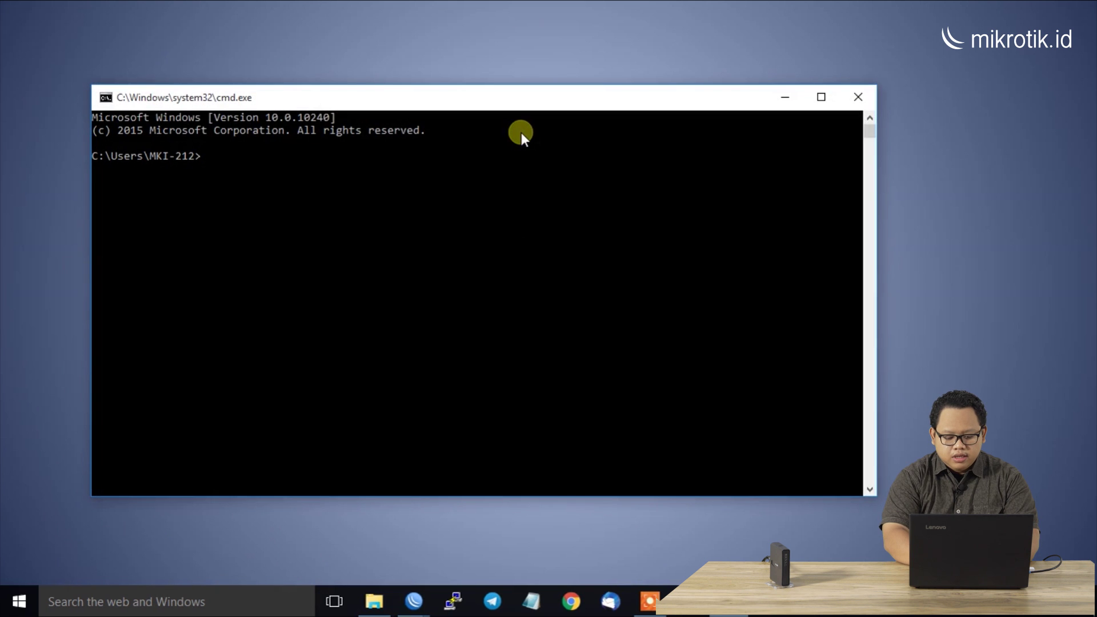
{"action": "type", "text": "ping"}
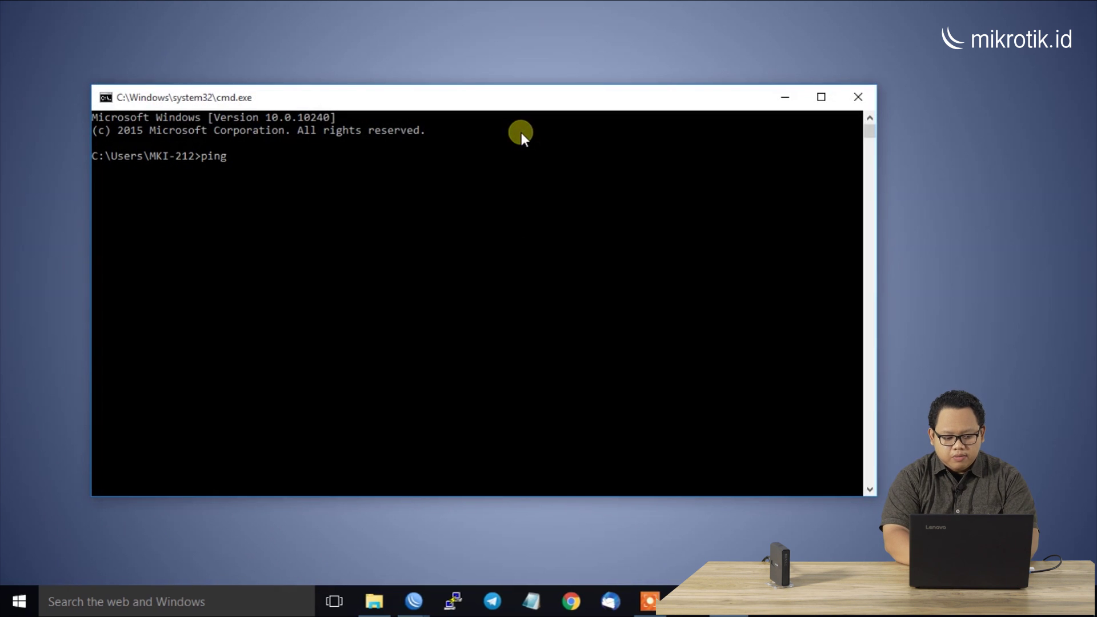
{"action": "type", "text": " 192.168"}
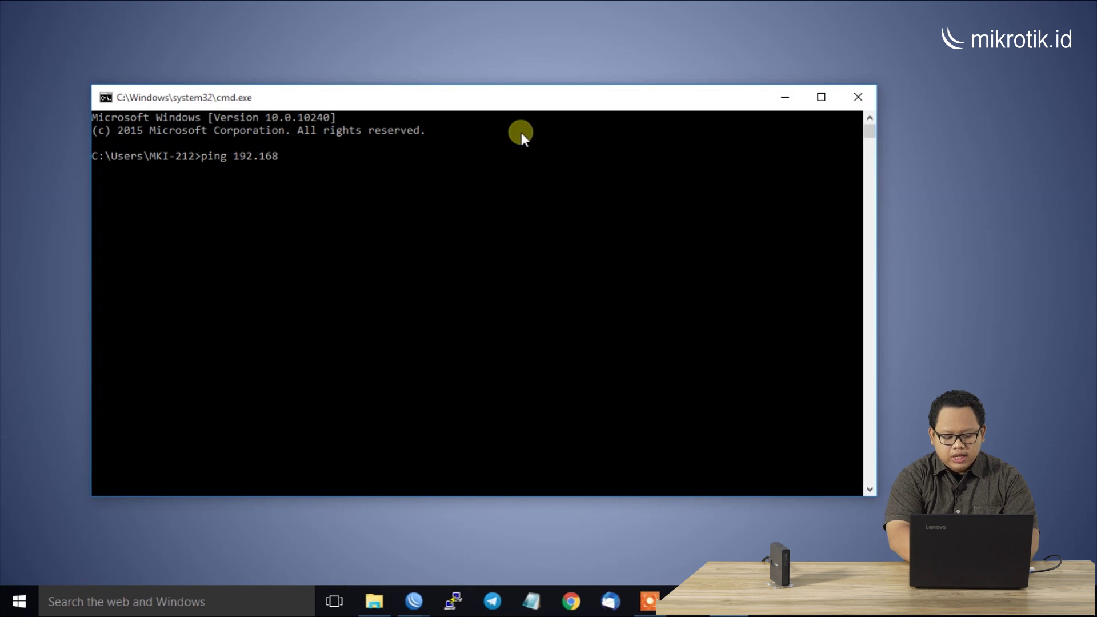
{"action": "type", "text": ".230."}
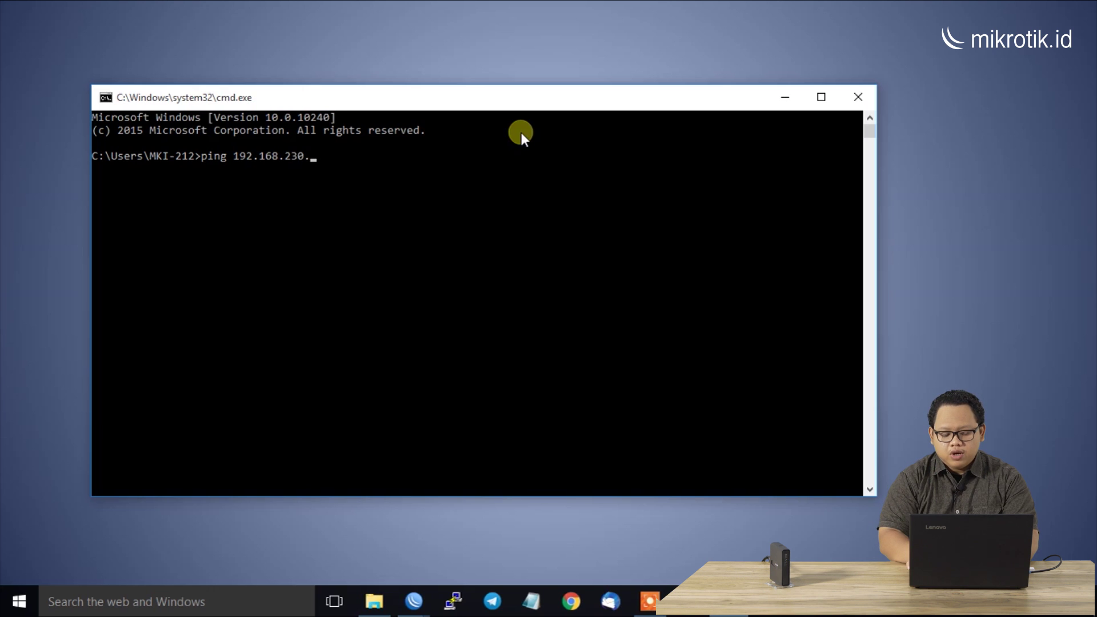
{"action": "type", "text": "254"}
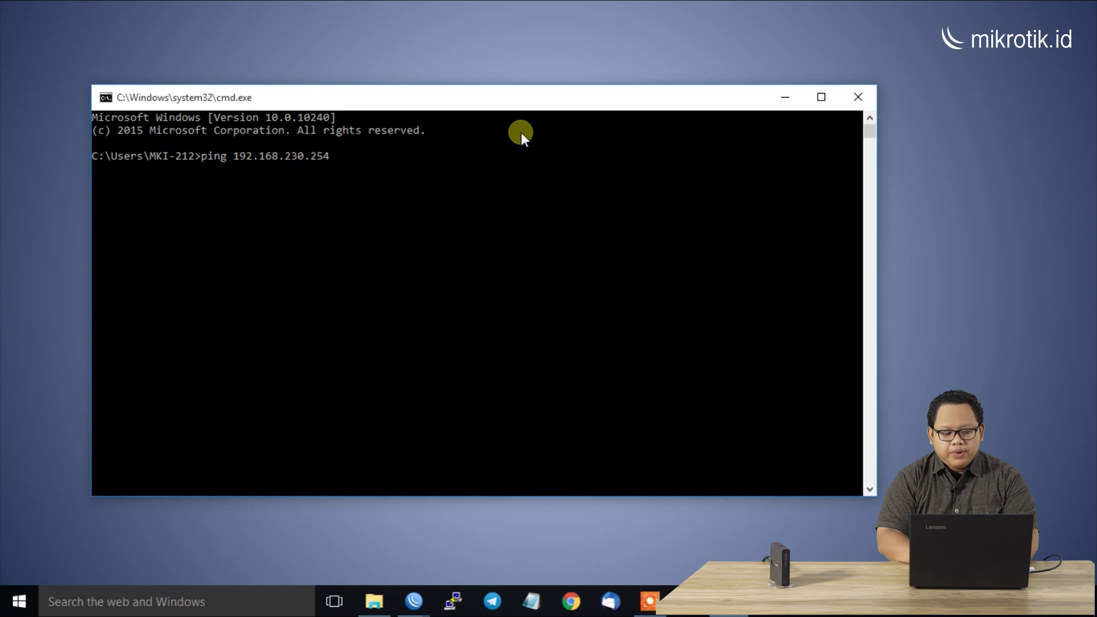
{"action": "key", "text": "Return"}
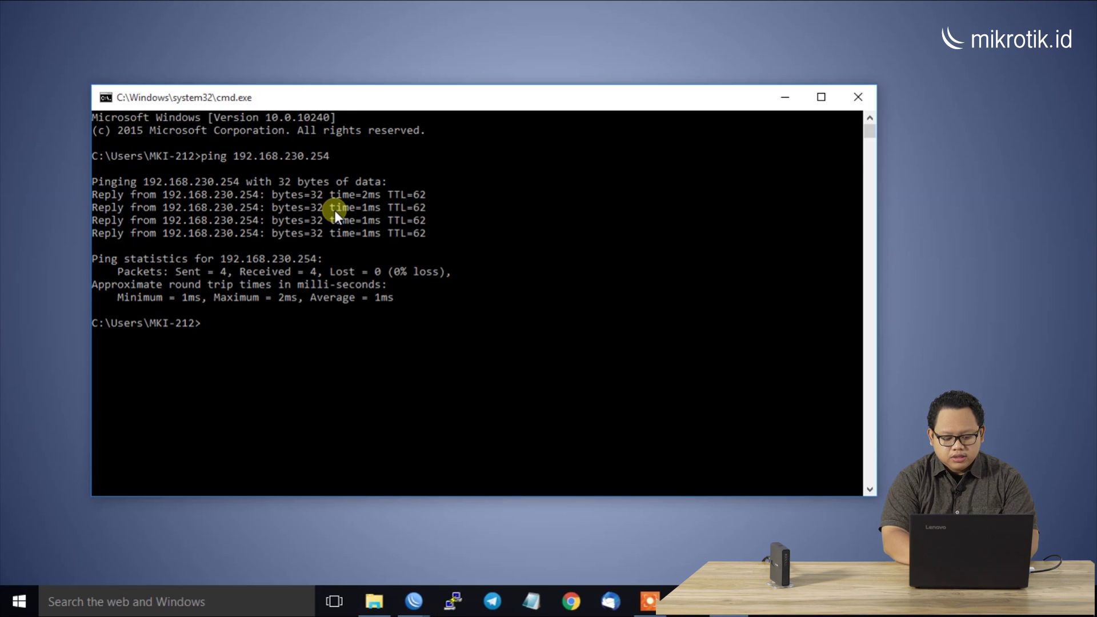
Run tracert -d 192.168.230.254, highlight hops 172.31.1.1, 10.100.100.1 and 192.168.230.254, then close
{"action": "type", "text": "trac"}
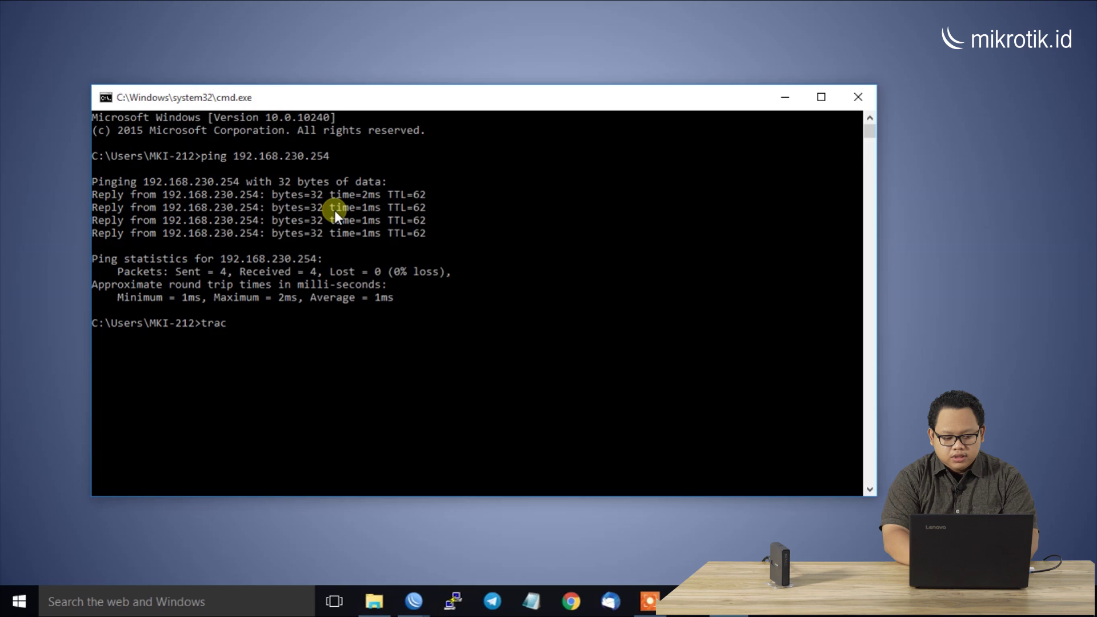
{"action": "type", "text": "ert -d"}
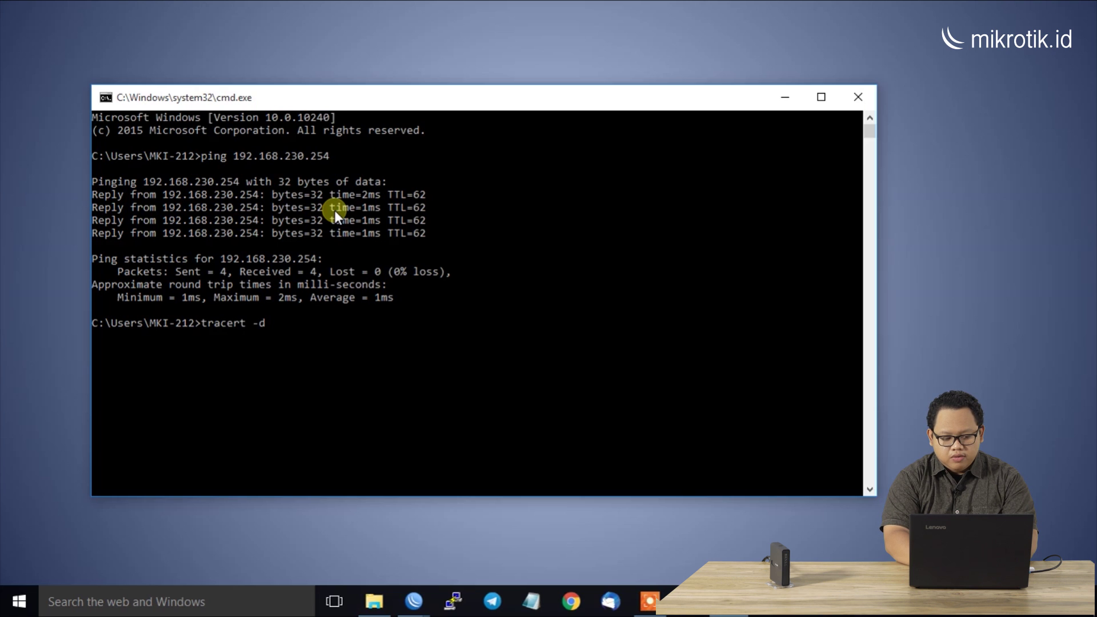
{"action": "type", "text": " 192.168"}
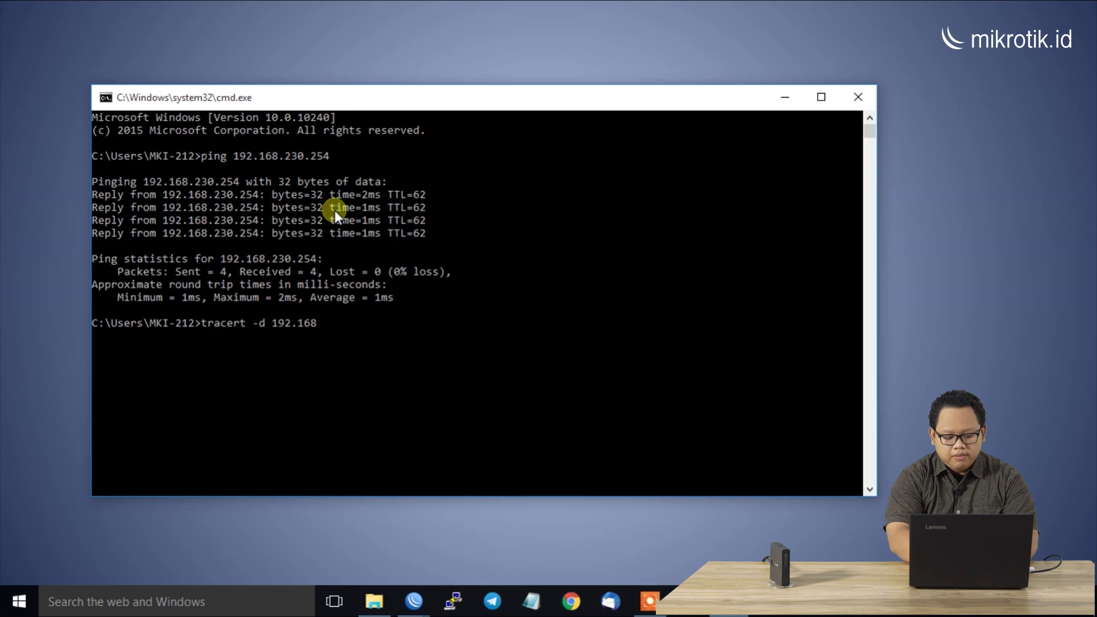
{"action": "type", "text": ".230."}
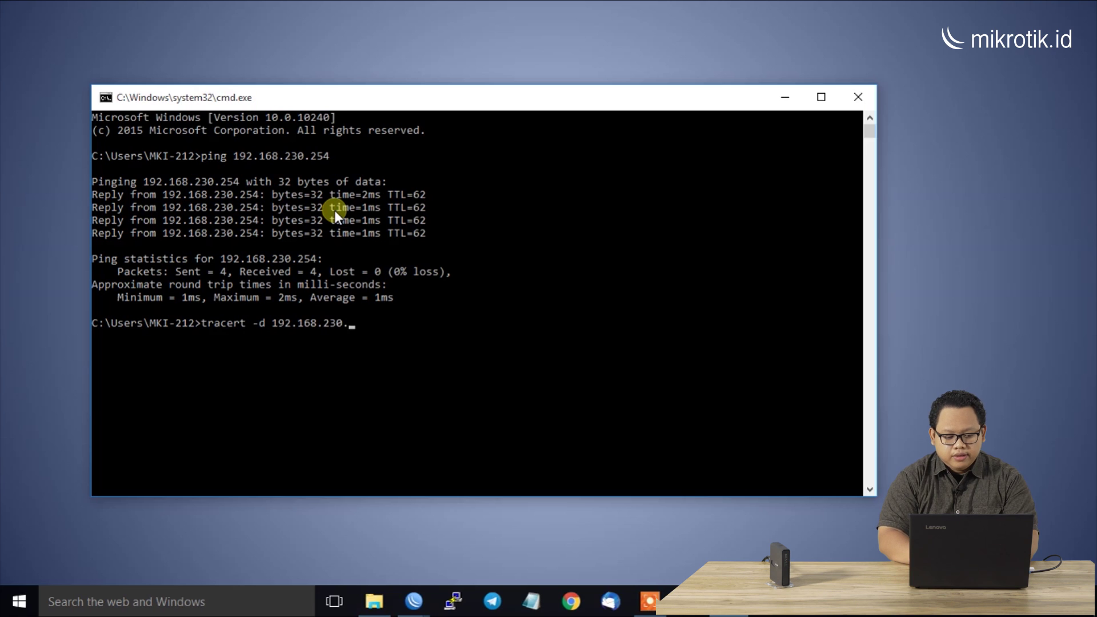
{"action": "type", "text": "254"}
{"action": "key", "text": "Return"}
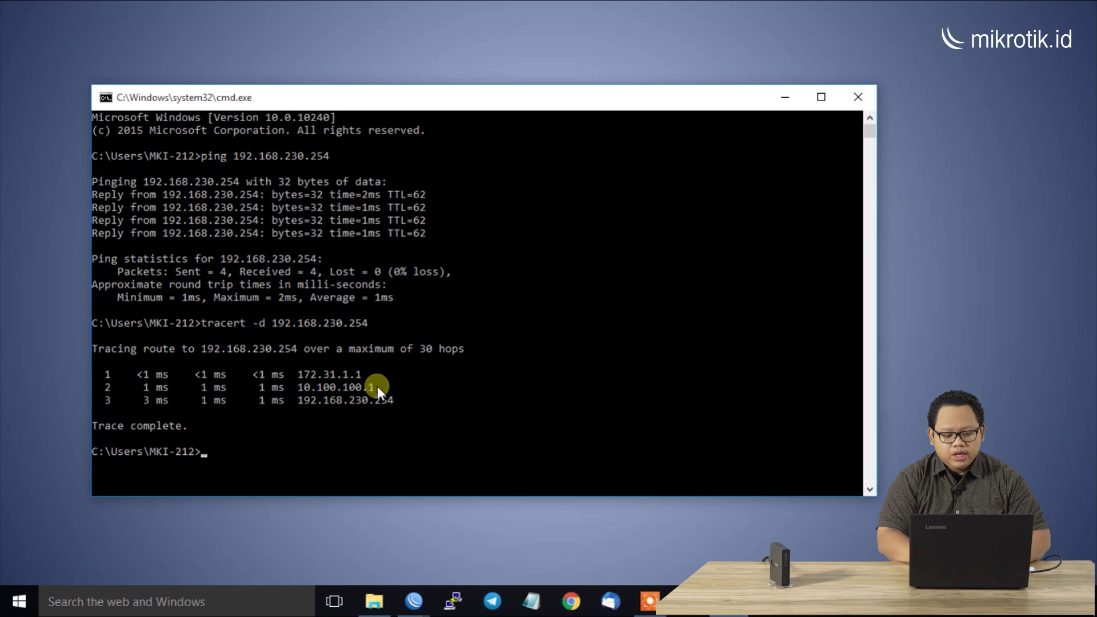
{"action": "left_click_drag", "start_coordinate": [362, 374], "coordinate": [272, 370]}
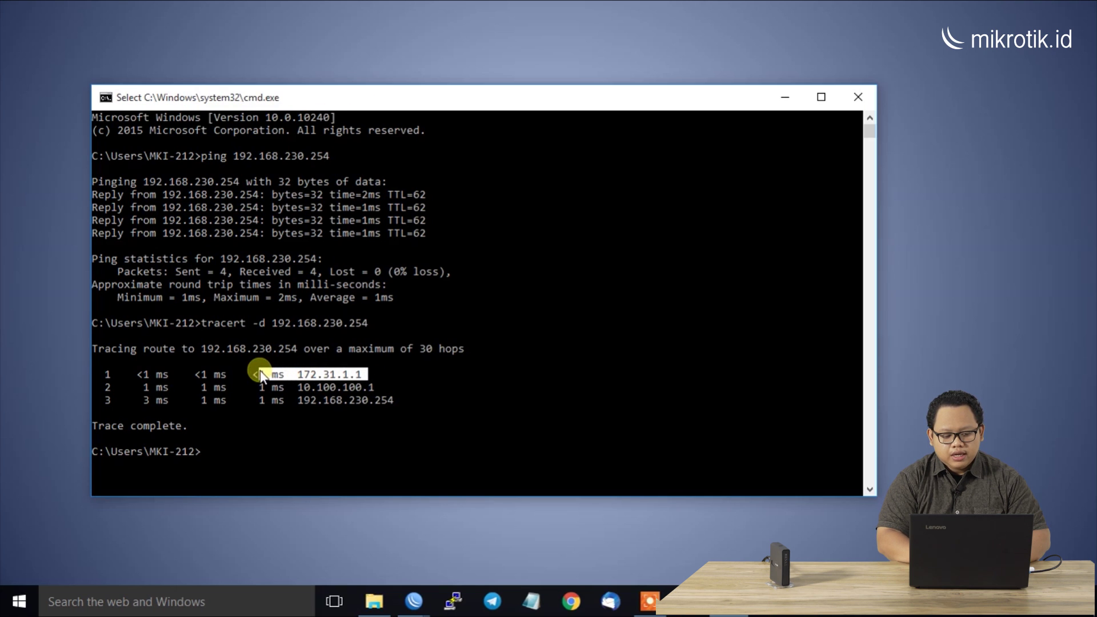
{"action": "left_click_drag", "start_coordinate": [377, 386], "coordinate": [296, 393]}
{"action": "left_click", "coordinate": [392, 400]}
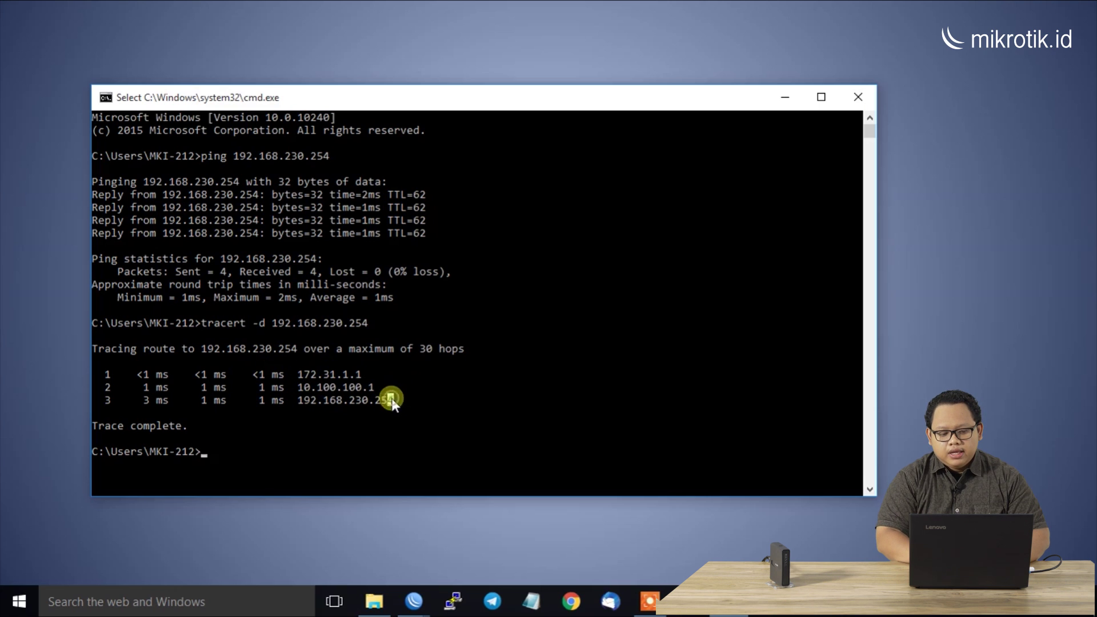
{"action": "left_click_drag", "start_coordinate": [392, 402], "coordinate": [320, 402]}
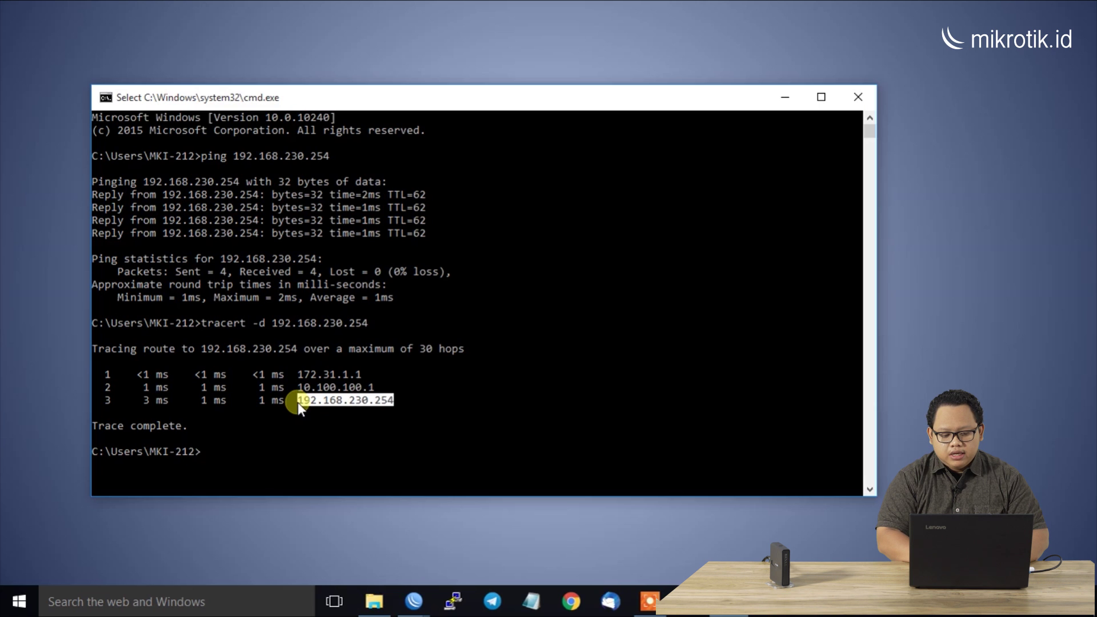
{"action": "left_click", "coordinate": [856, 97]}
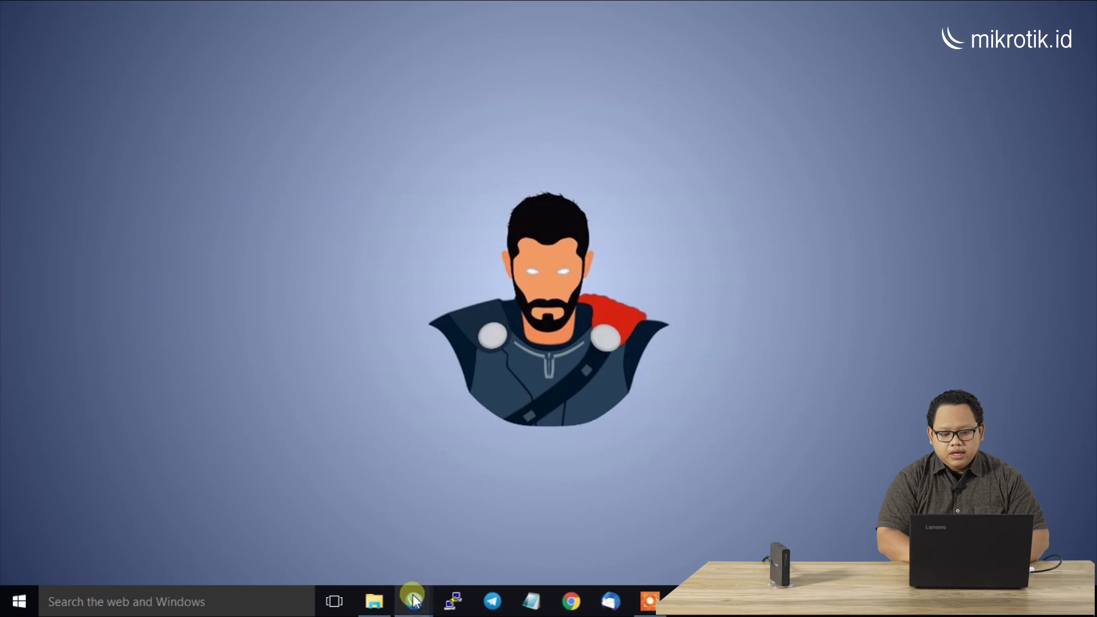
On Kantor A, close Route List and show PPP Active Connections with ovpn1's BF-128-CBC/SHA1 encoding
{"action": "mouse_move", "coordinate": [414, 598]}
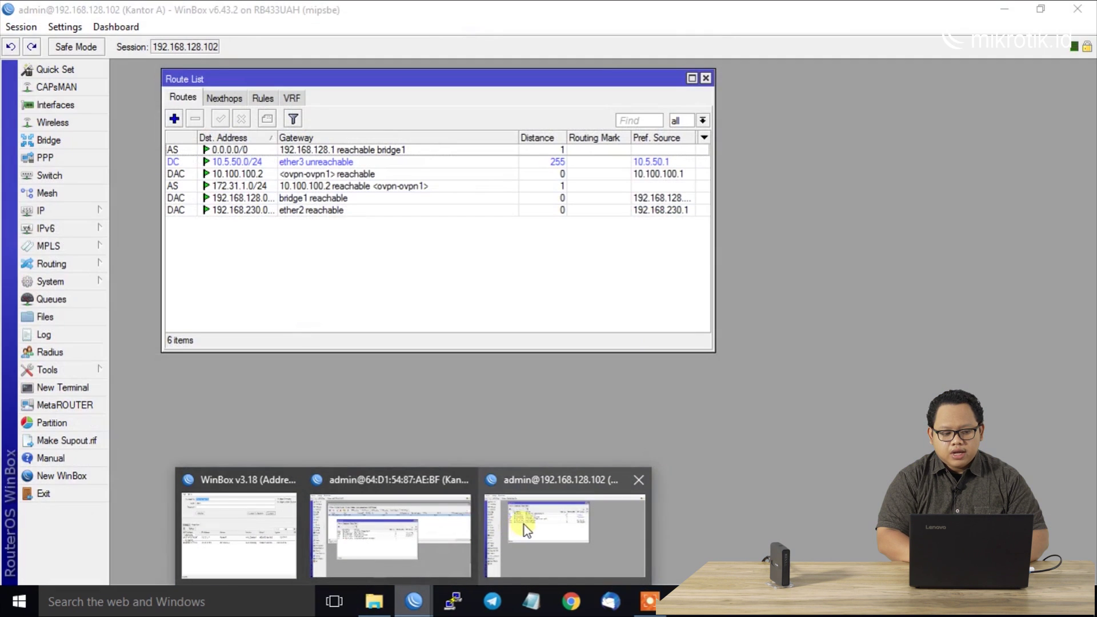
{"action": "left_click", "coordinate": [524, 524]}
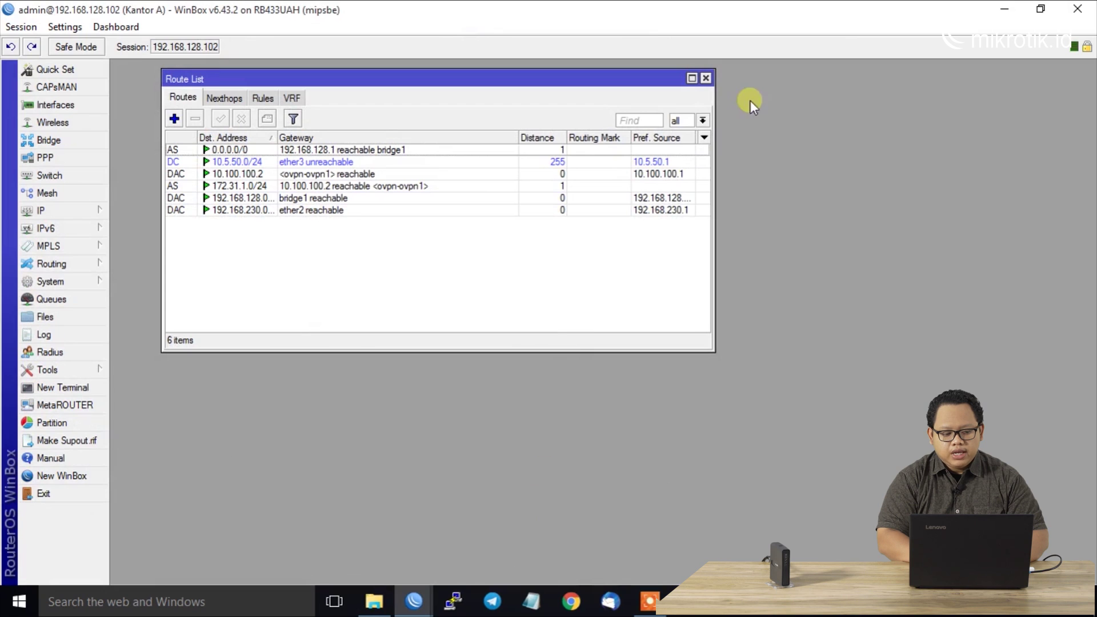
{"action": "left_click", "coordinate": [706, 78]}
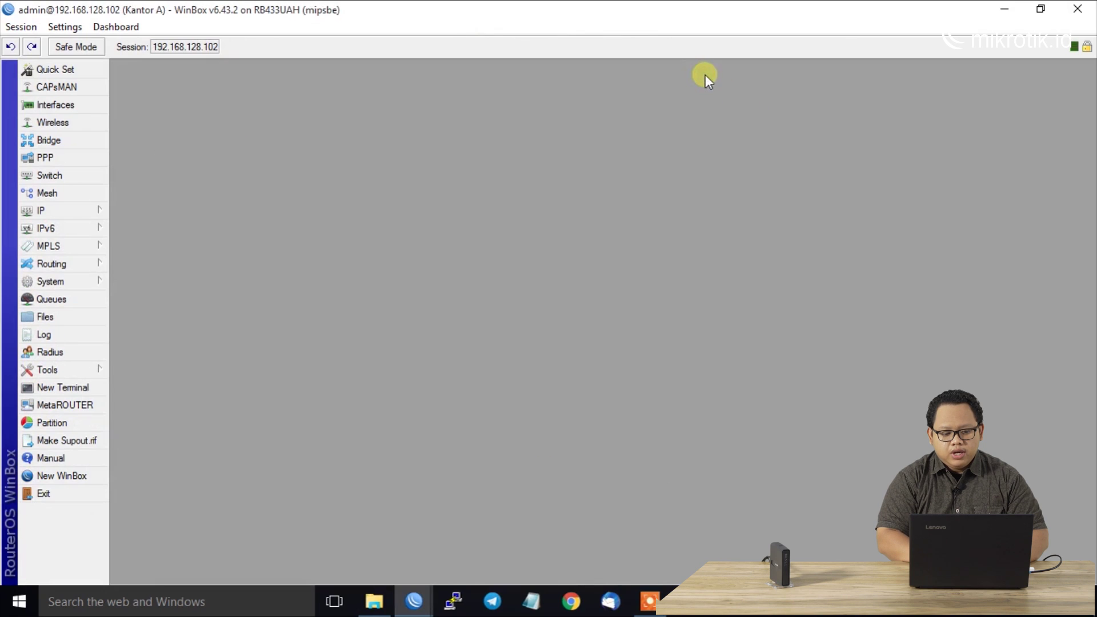
{"action": "left_click", "coordinate": [87, 156]}
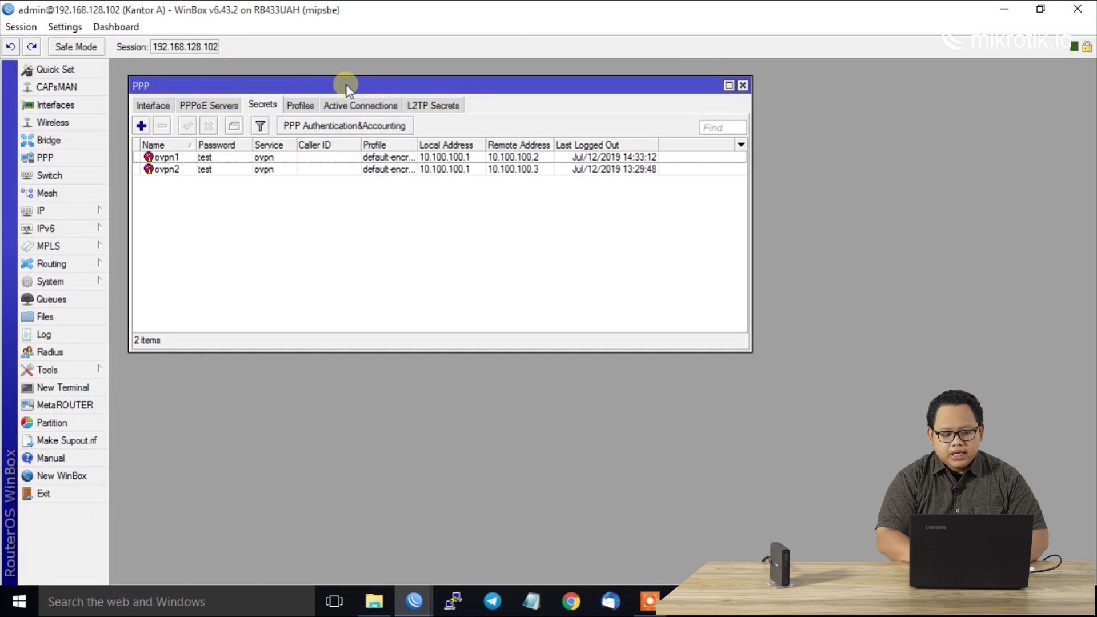
{"action": "left_click", "coordinate": [353, 105]}
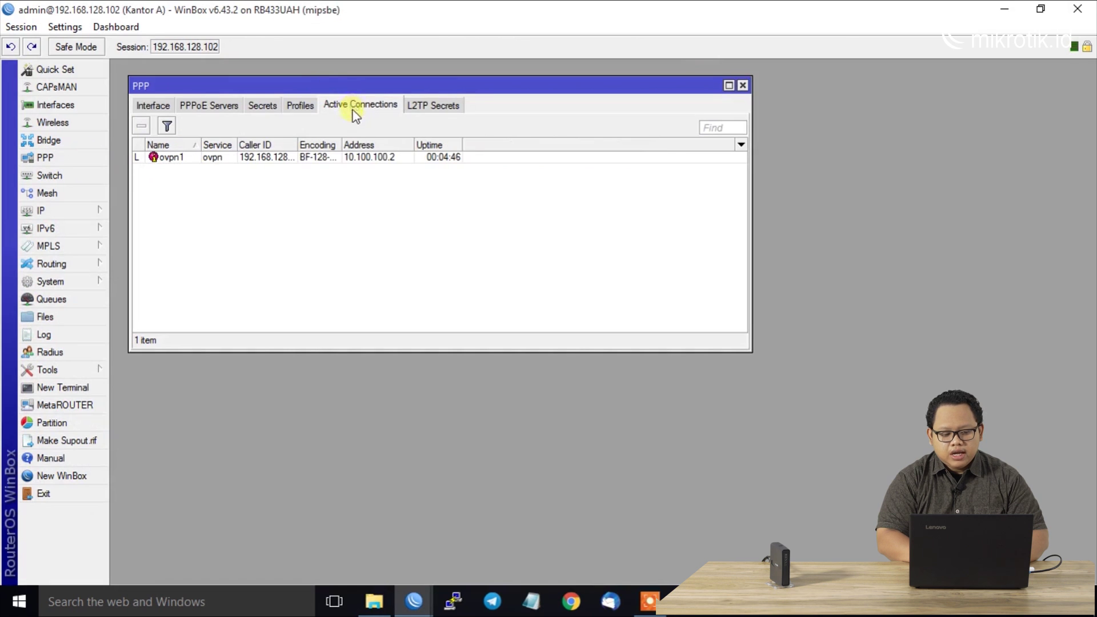
{"action": "left_click_drag", "start_coordinate": [341, 146], "coordinate": [420, 145]}
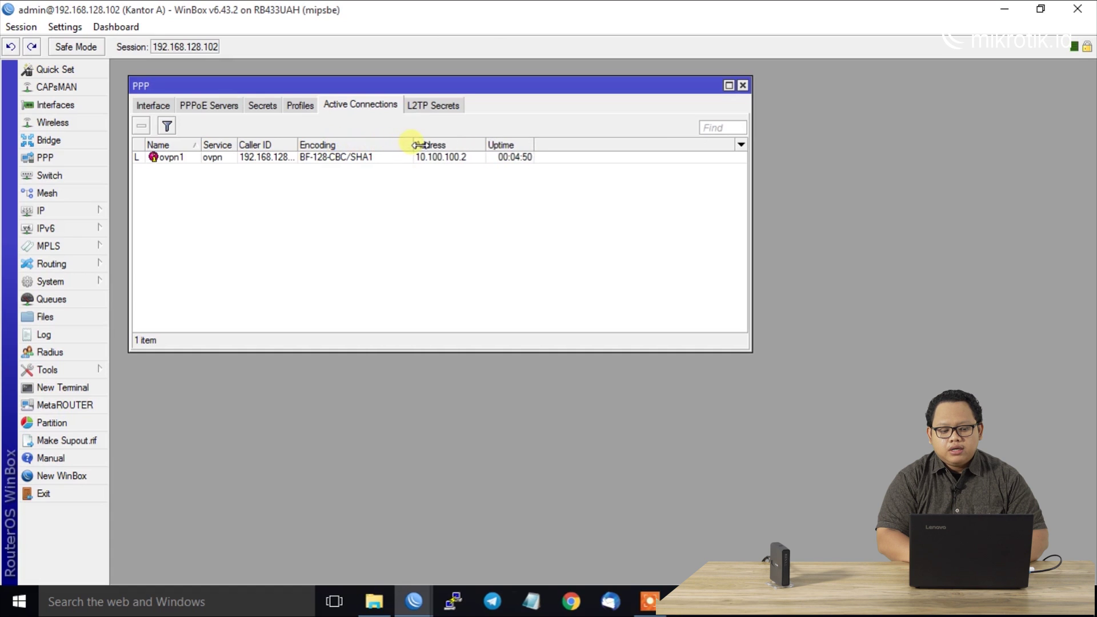
{"action": "left_click", "coordinate": [375, 156]}
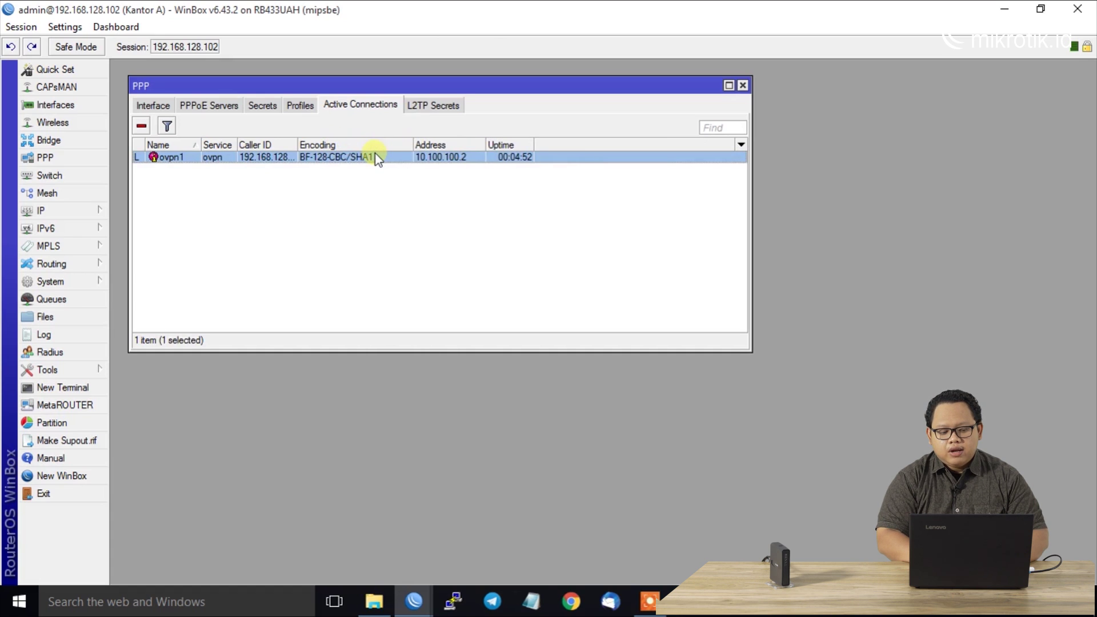
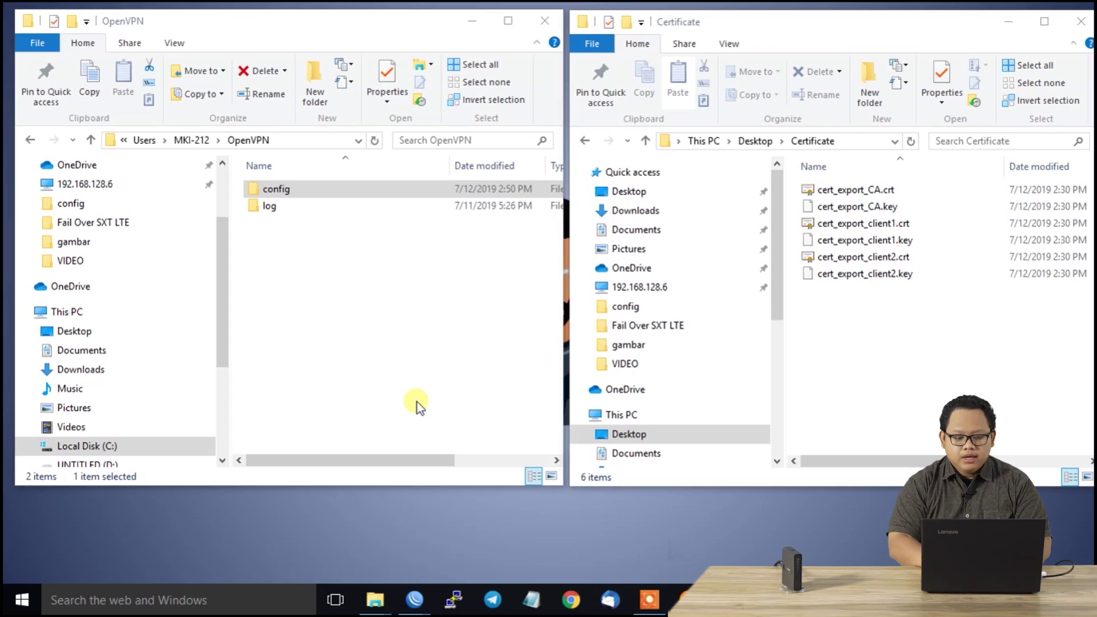
Open the config folder and copy cert_export_CA.crt, cert_export_client1.crt and cert_export_client1.key from Certificate
{"action": "left_click", "coordinate": [293, 191]}
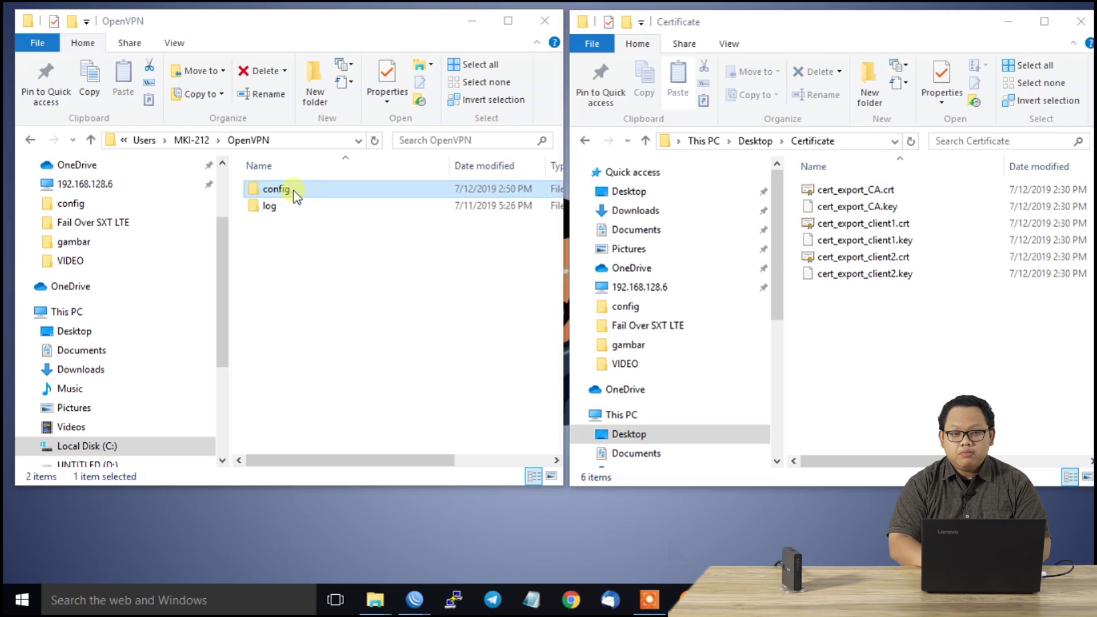
{"action": "double_click", "coordinate": [294, 191]}
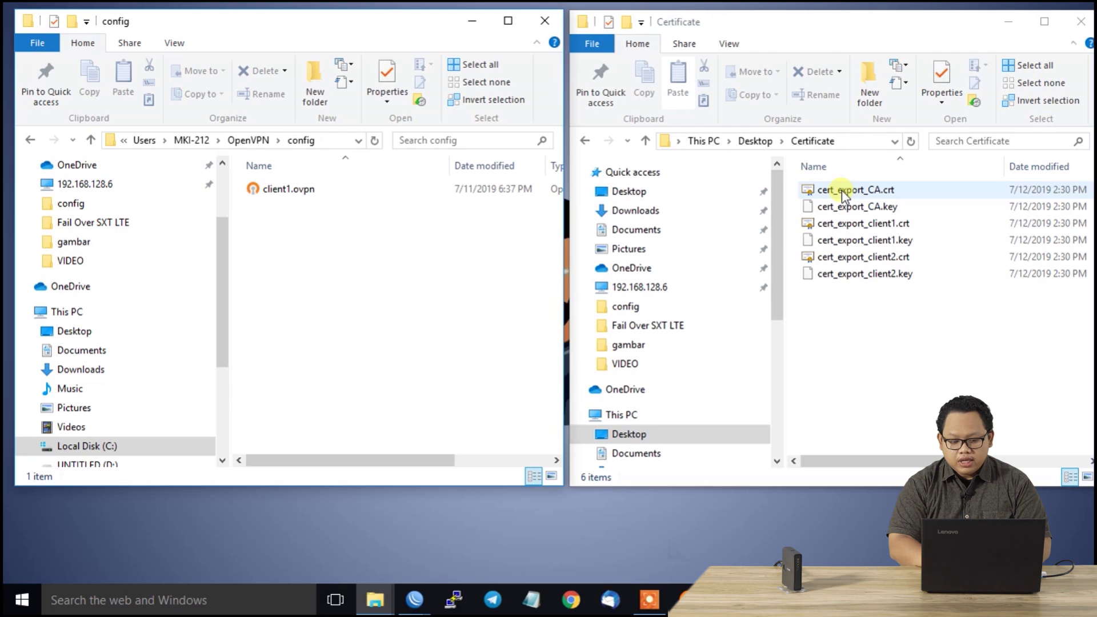
{"action": "left_click", "coordinate": [842, 189]}
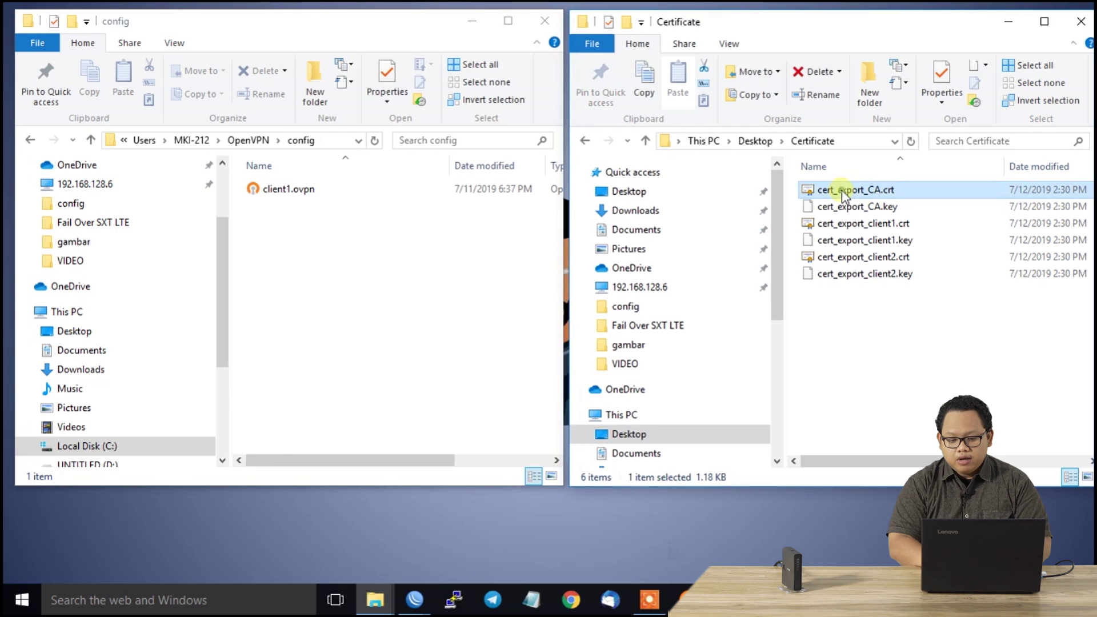
{"action": "left_click", "coordinate": [843, 190]}
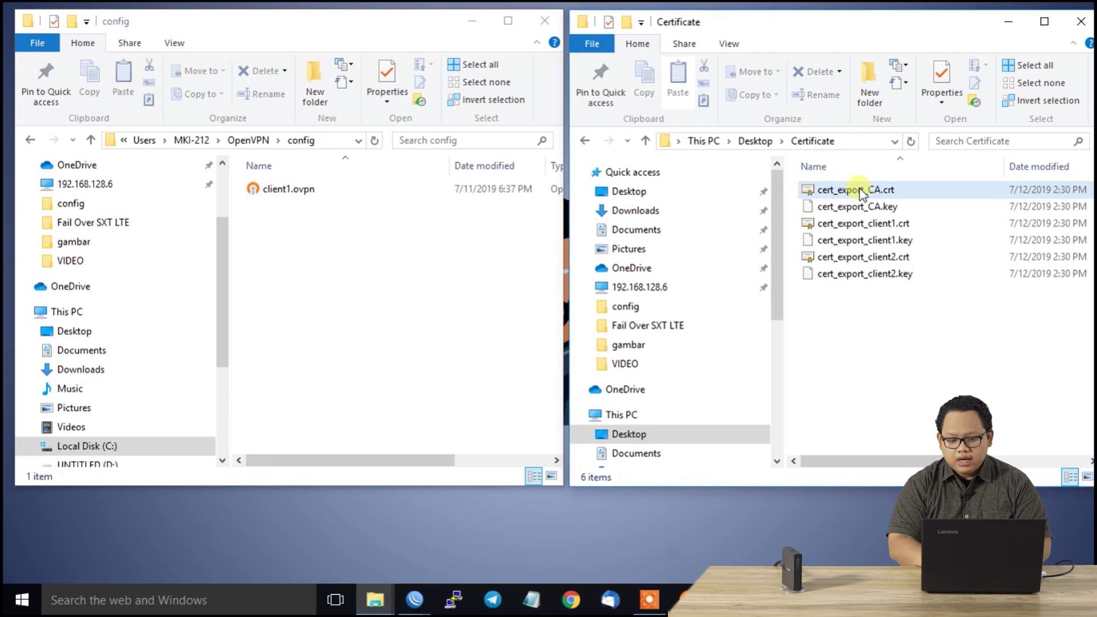
{"action": "left_click", "coordinate": [864, 224], "text": "ctrl"}
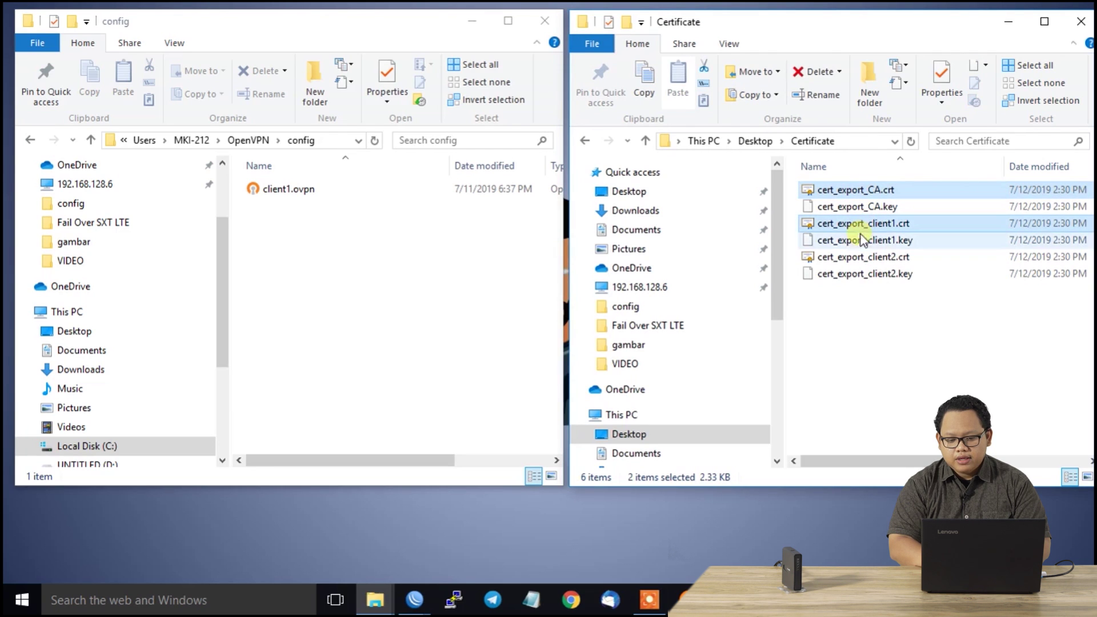
{"action": "left_click", "coordinate": [860, 241], "text": "ctrl"}
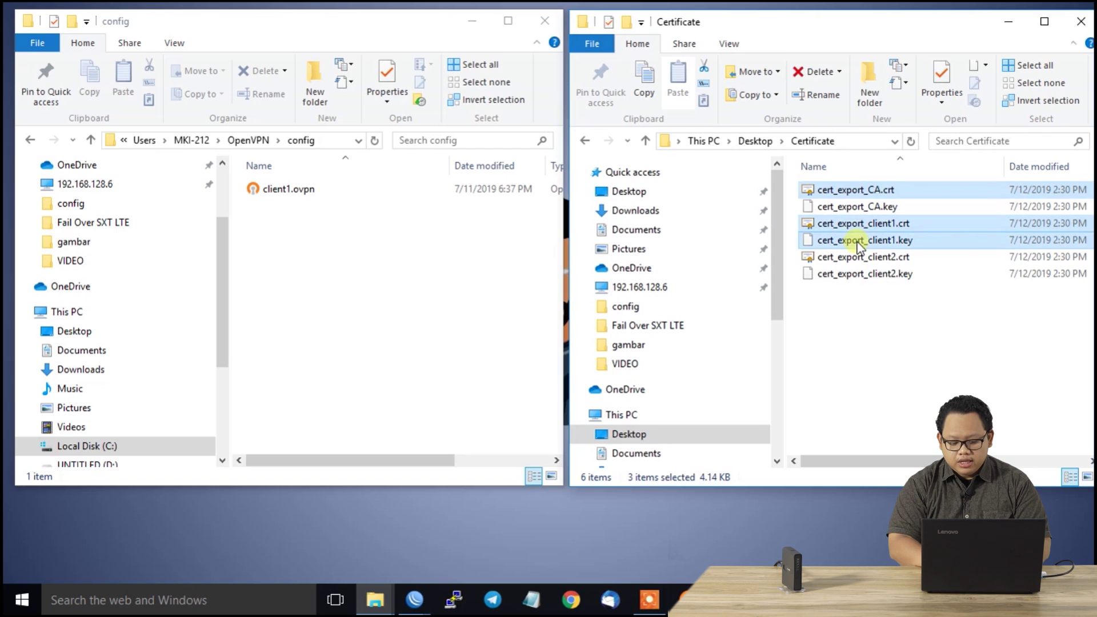
{"action": "right_click", "coordinate": [845, 239]}
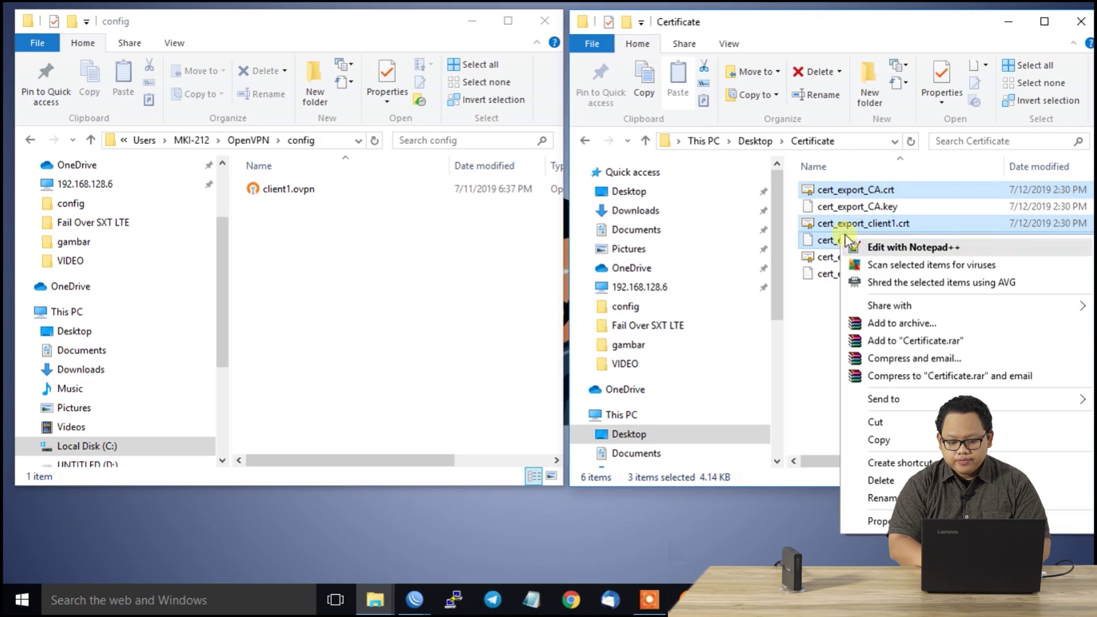
{"action": "left_click", "coordinate": [877, 440]}
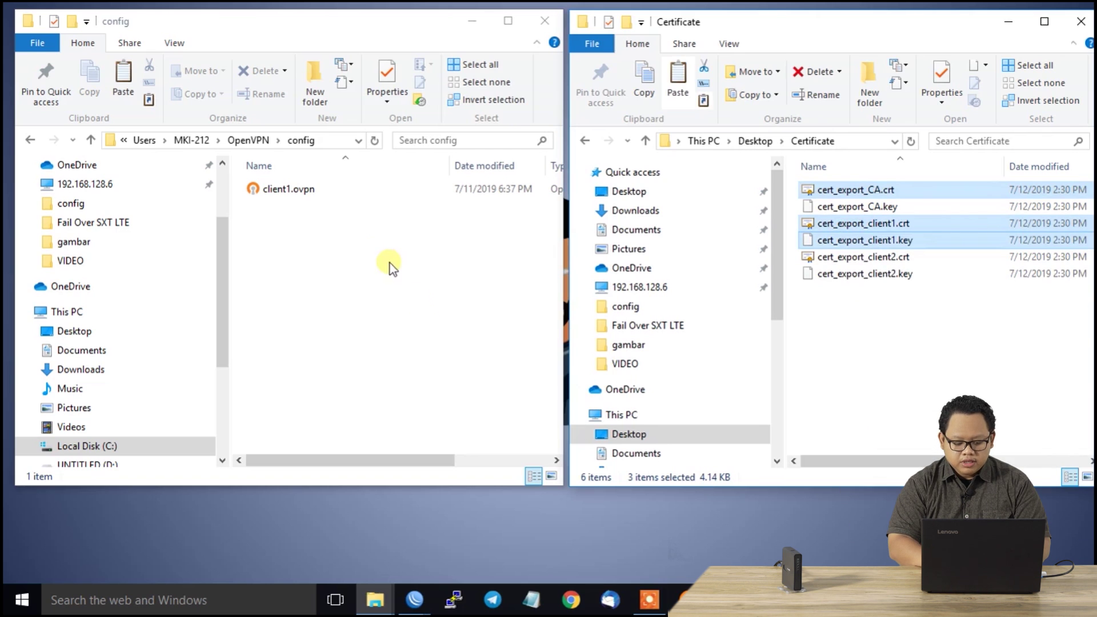
Paste the three certificate files into the OpenVPN config folder
{"action": "left_click", "coordinate": [372, 251]}
{"action": "right_click", "coordinate": [372, 252]}
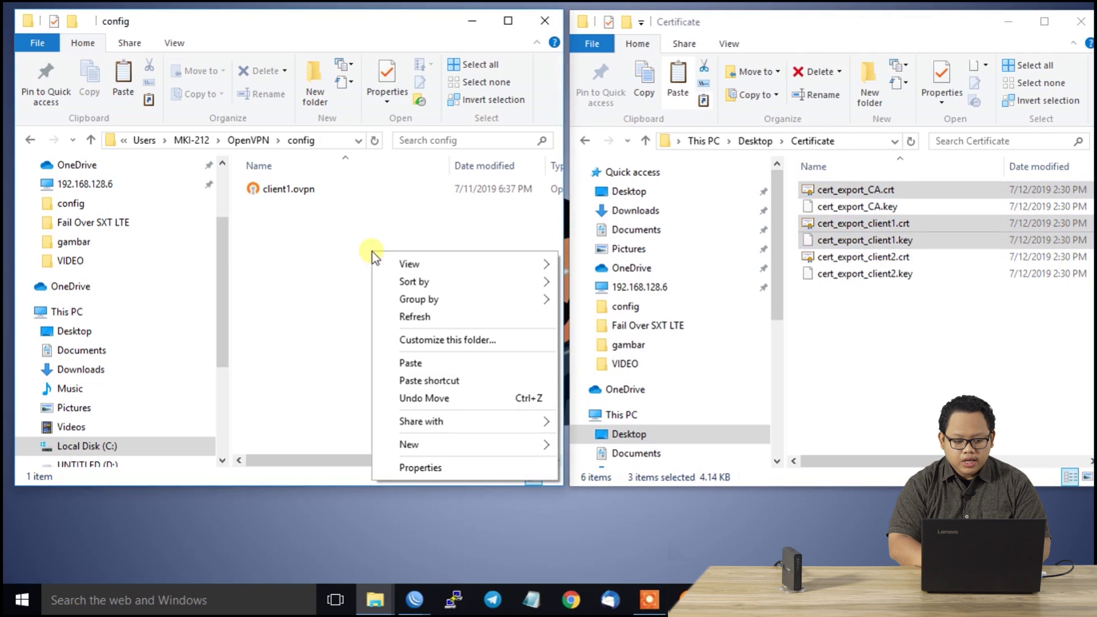
{"action": "left_click", "coordinate": [413, 363]}
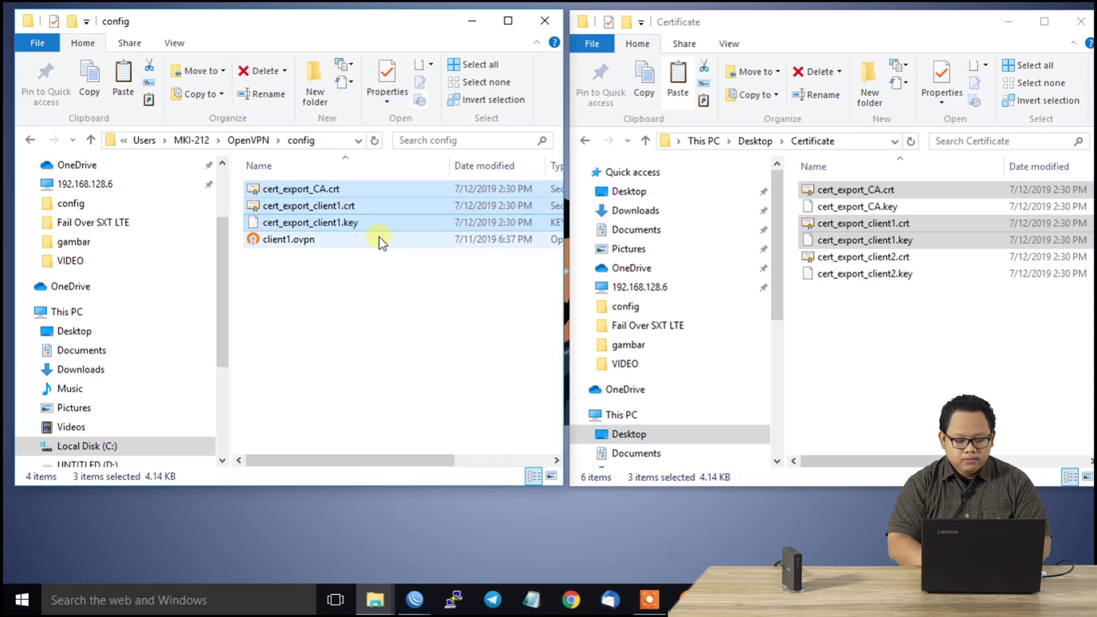
{"action": "left_click", "coordinate": [318, 190]}
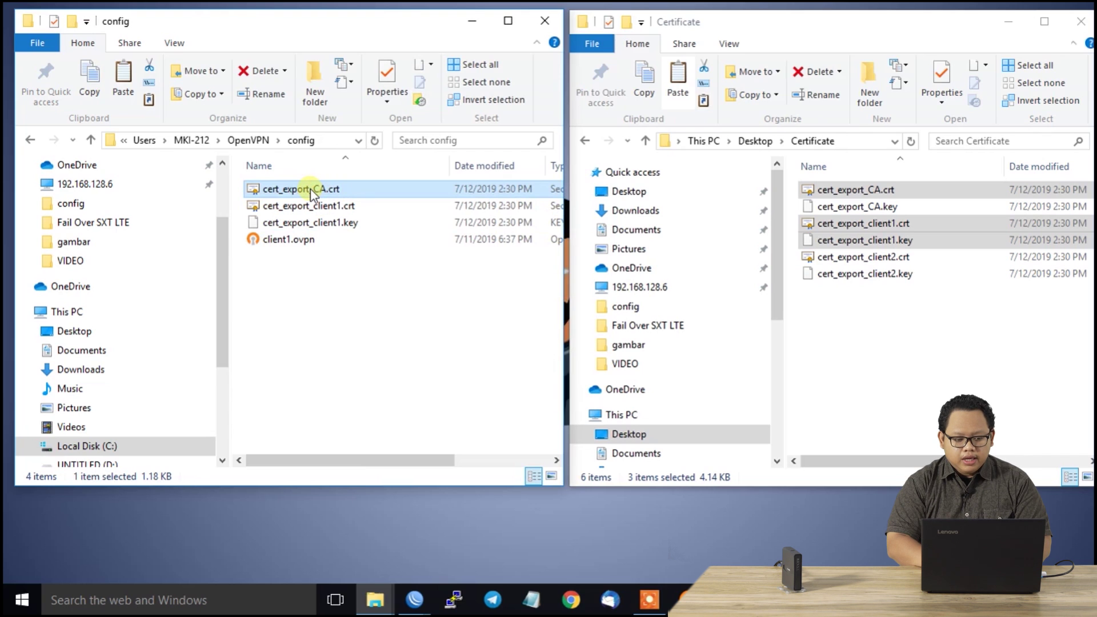
Rename cert_export_CA.crt, cert_export_client1.crt and cert_export_client1.key to ca.crt, client.crt and client.key
{"action": "right_click", "coordinate": [310, 189]}
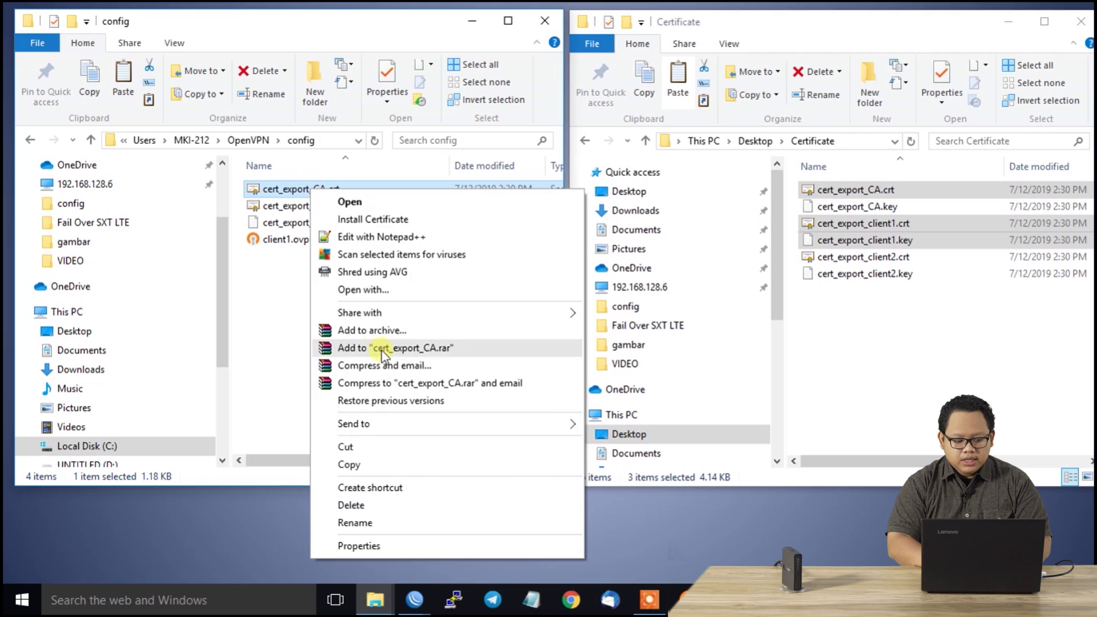
{"action": "left_click", "coordinate": [361, 523]}
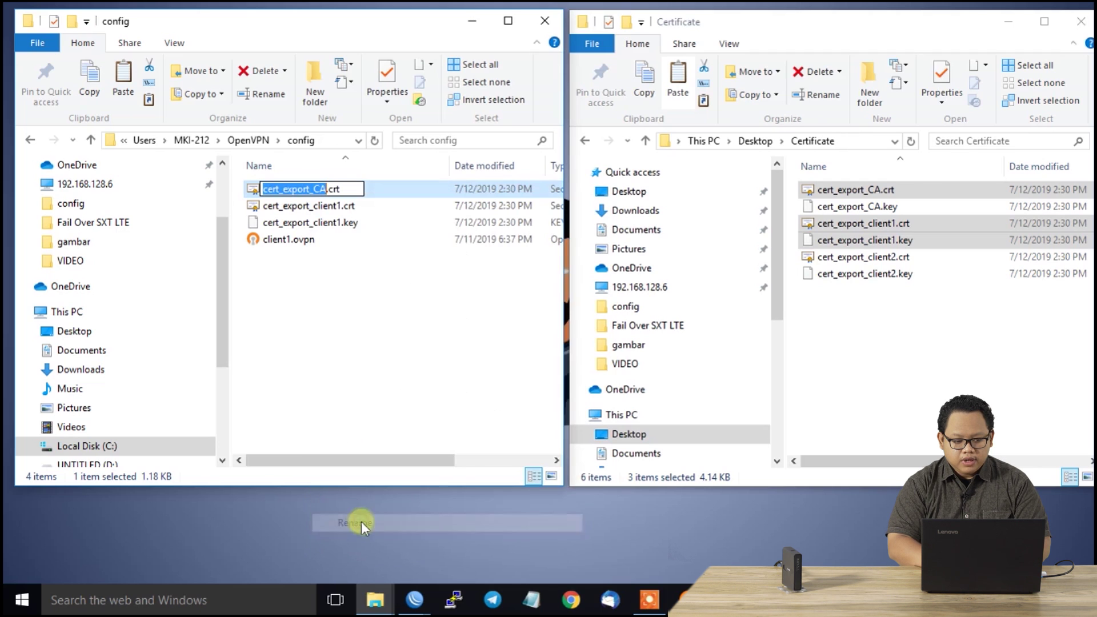
{"action": "type", "text": "ca"}
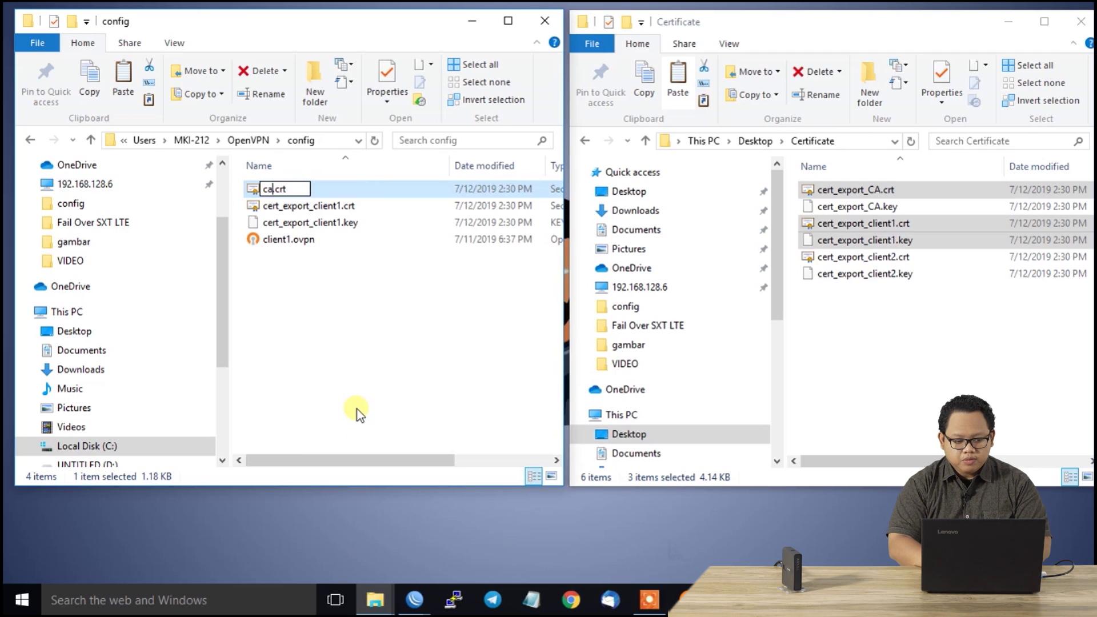
{"action": "left_click", "coordinate": [348, 204]}
{"action": "right_click", "coordinate": [348, 203]}
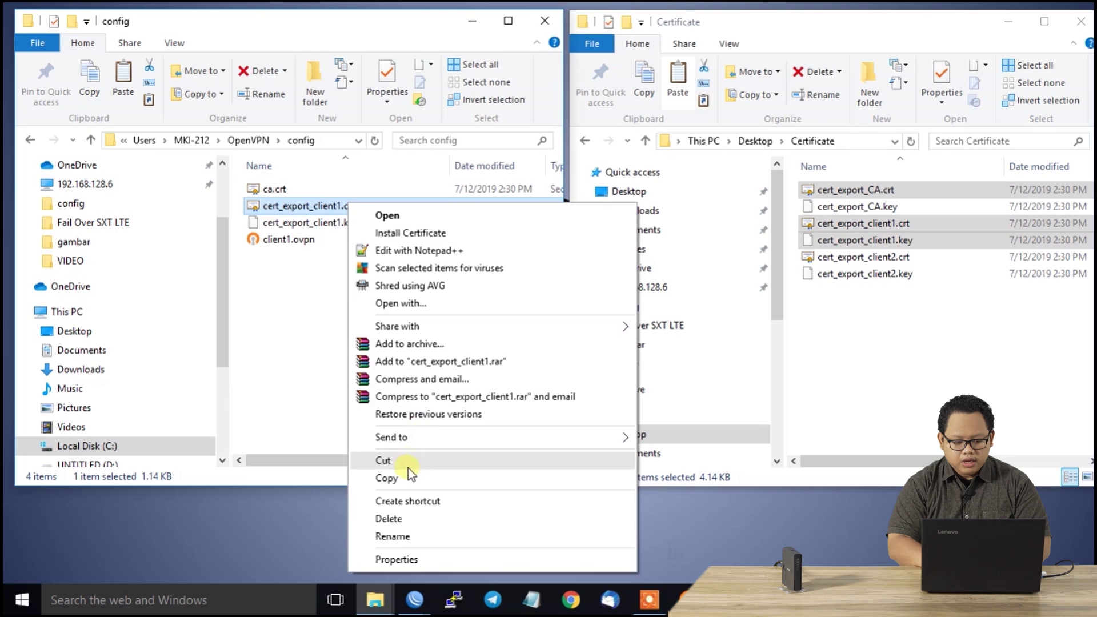
{"action": "left_click", "coordinate": [393, 539]}
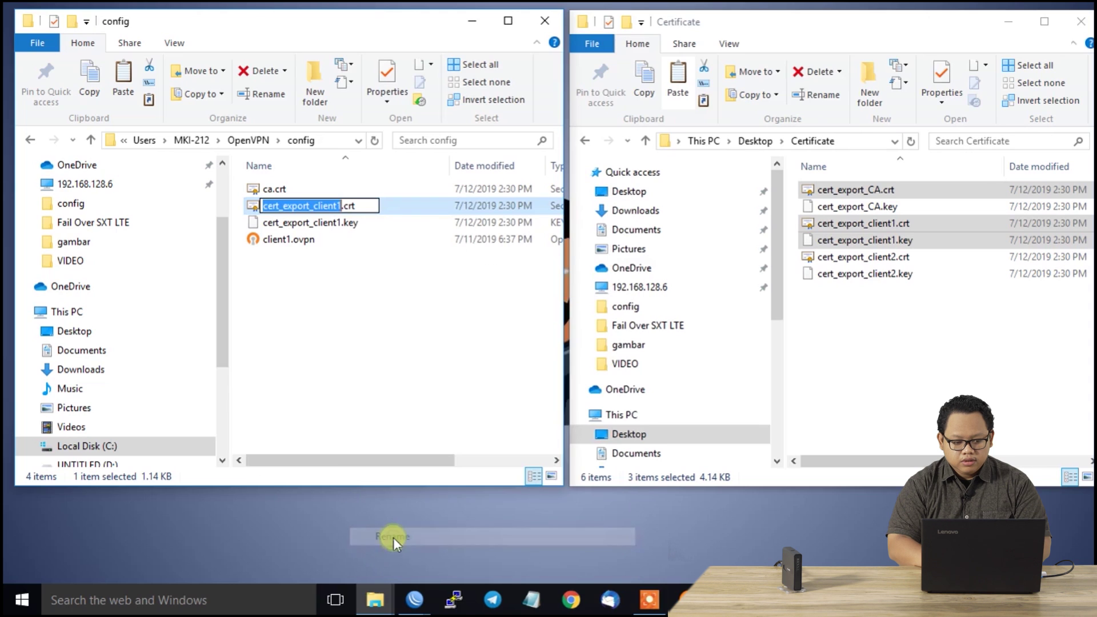
{"action": "type", "text": "client"}
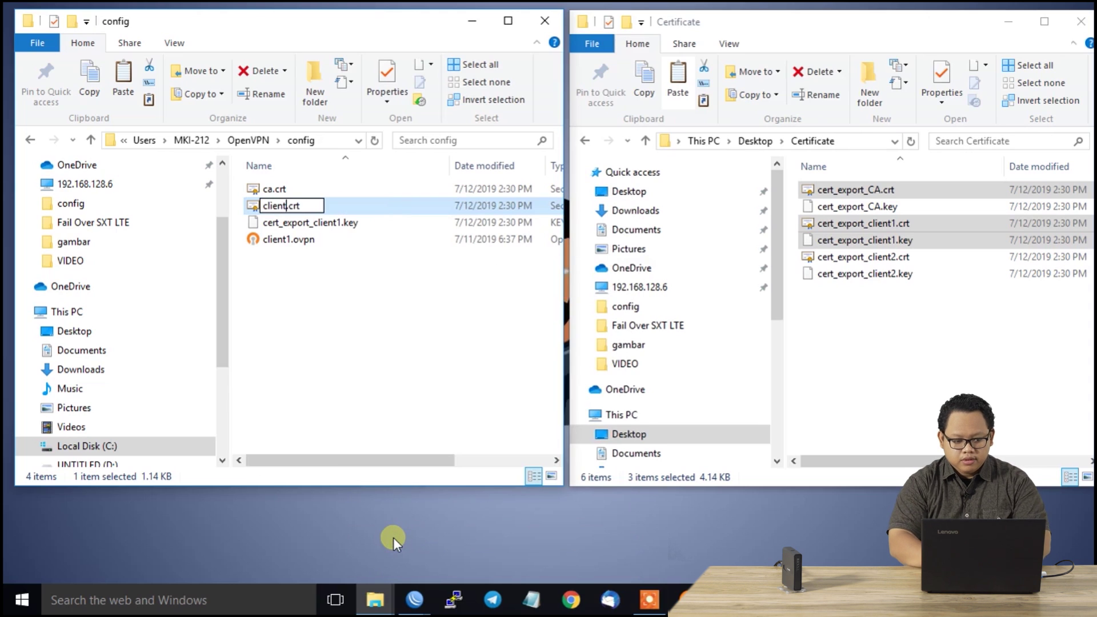
{"action": "left_click", "coordinate": [390, 420]}
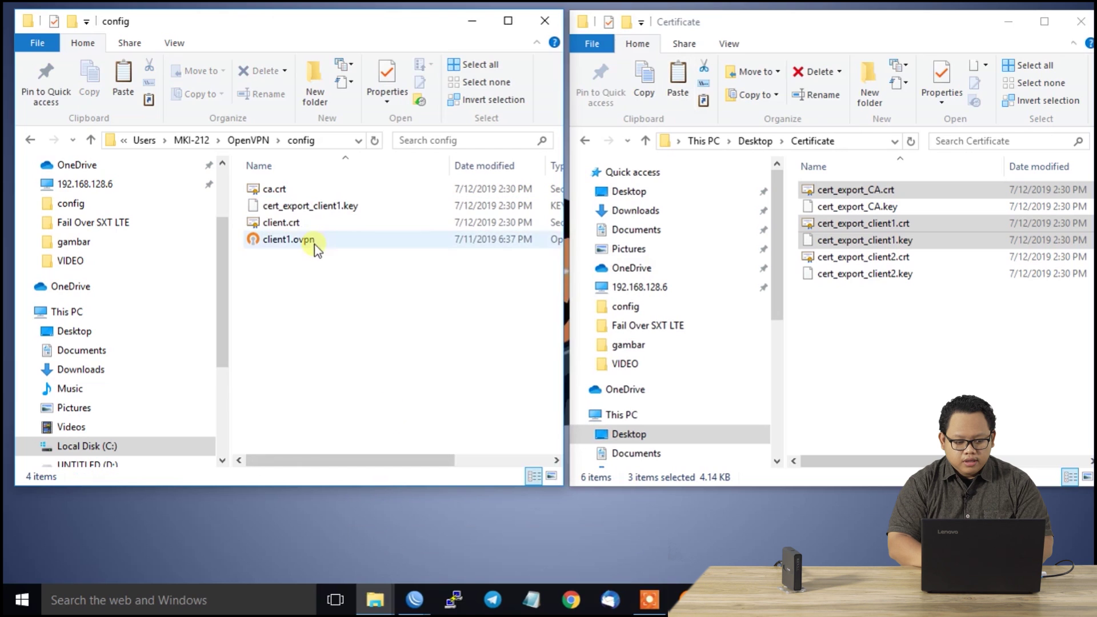
{"action": "left_click", "coordinate": [310, 210]}
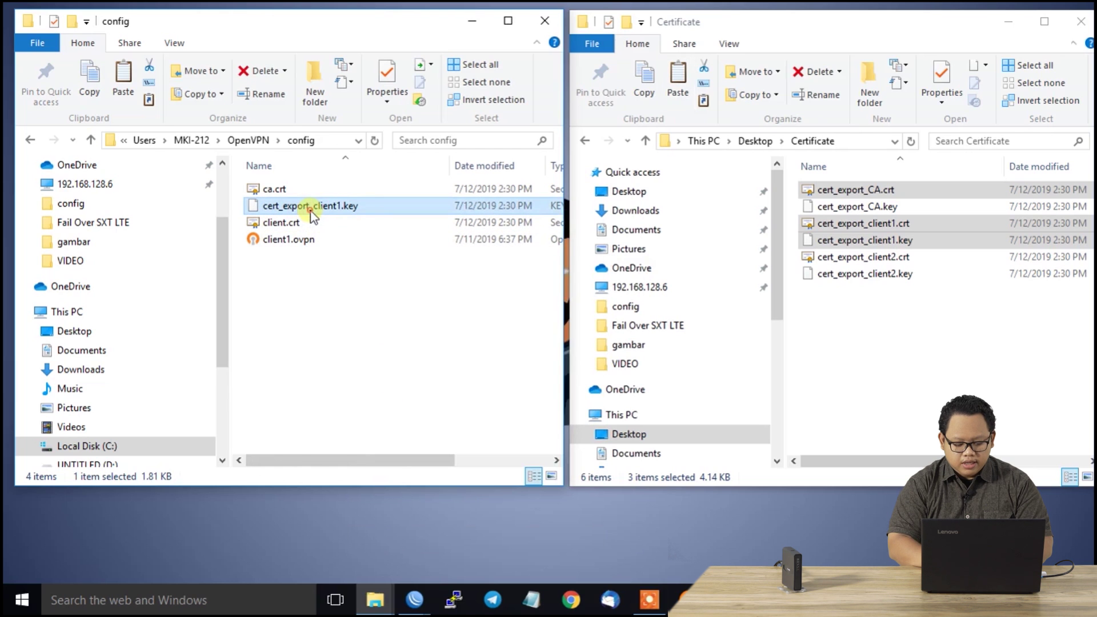
{"action": "right_click", "coordinate": [311, 210]}
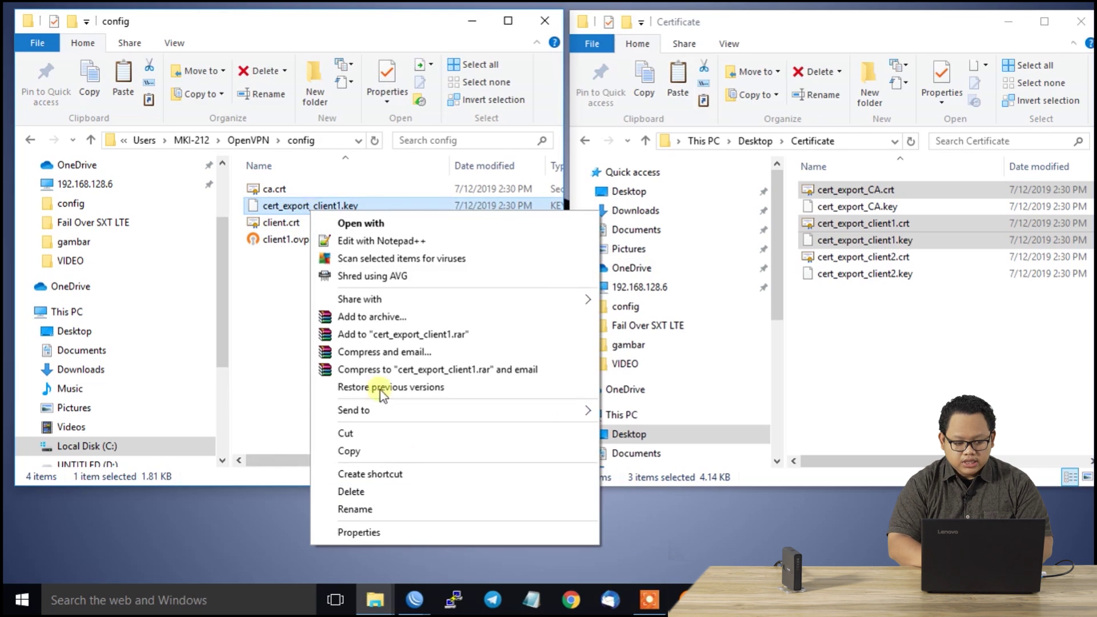
{"action": "left_click", "coordinate": [377, 503]}
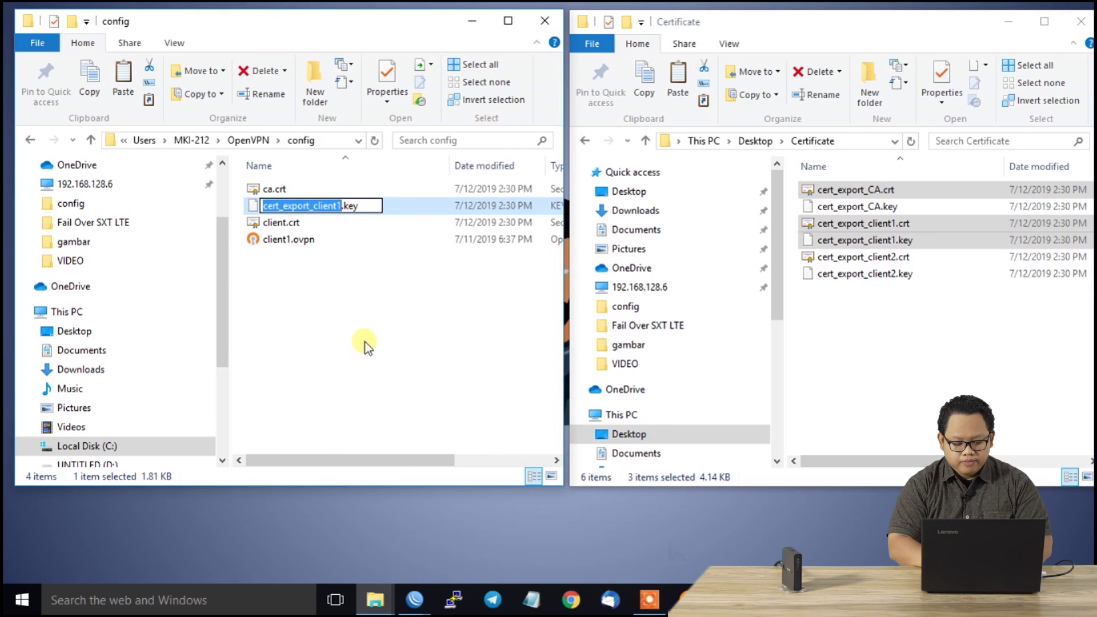
{"action": "type", "text": "client"}
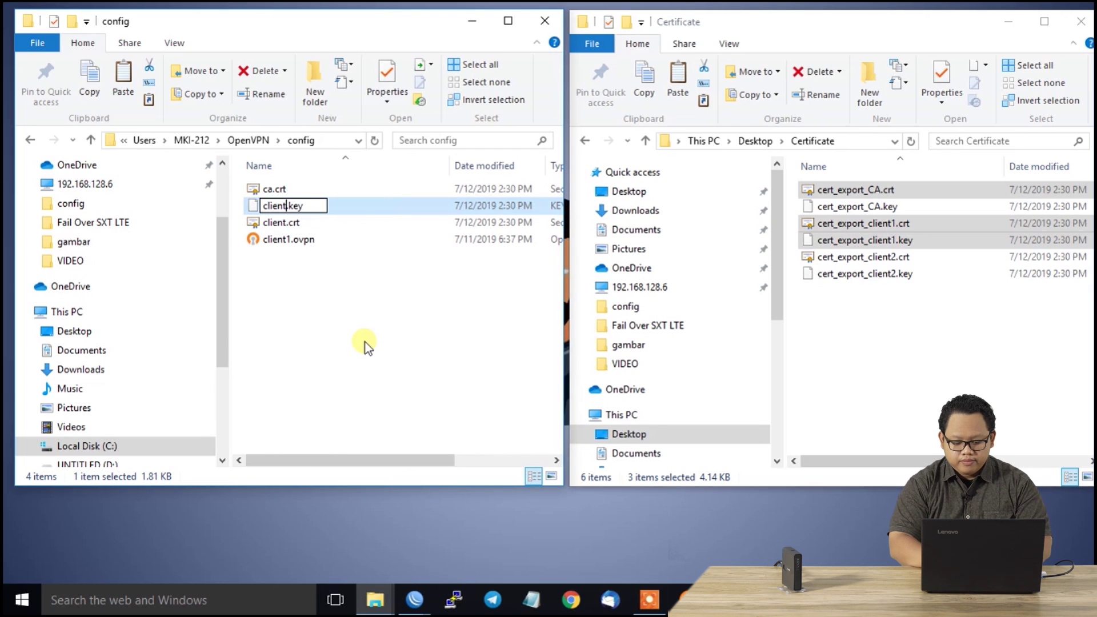
{"action": "left_click", "coordinate": [368, 311]}
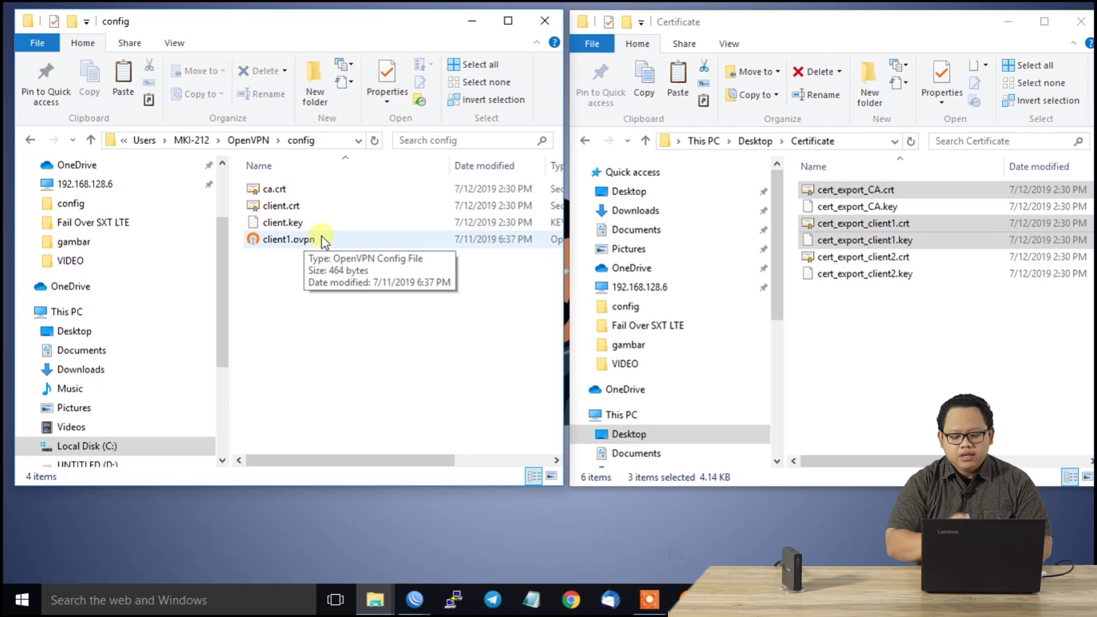
Open client1.ovpn with Edit with Notepad++ from its context menu
{"action": "right_click", "coordinate": [316, 238]}
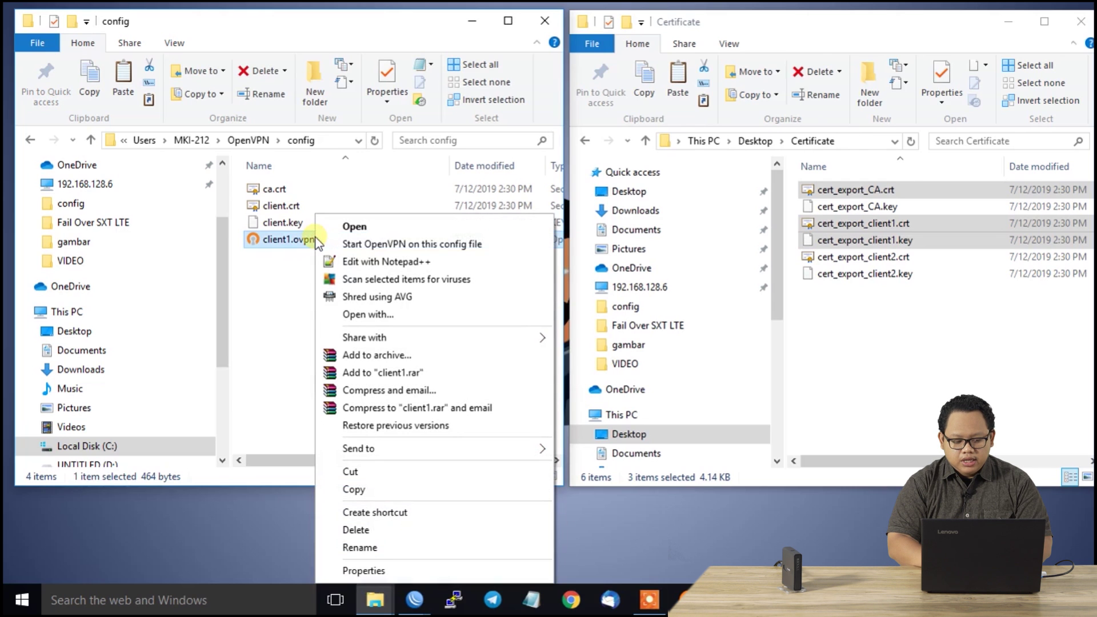
{"action": "left_click", "coordinate": [339, 263]}
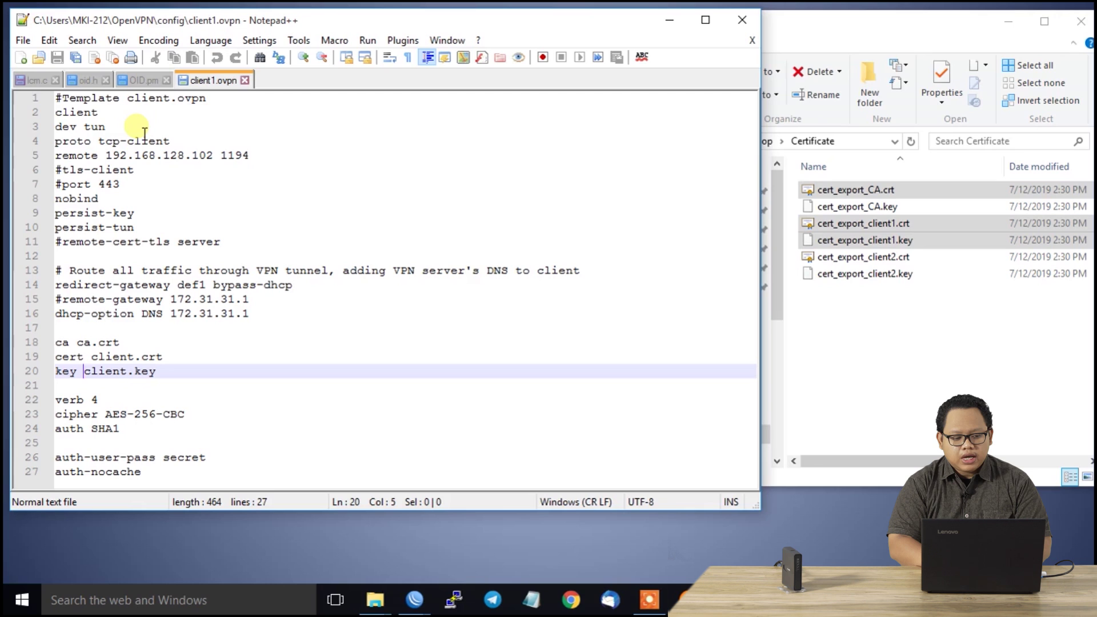
{"action": "left_click", "coordinate": [118, 128]}
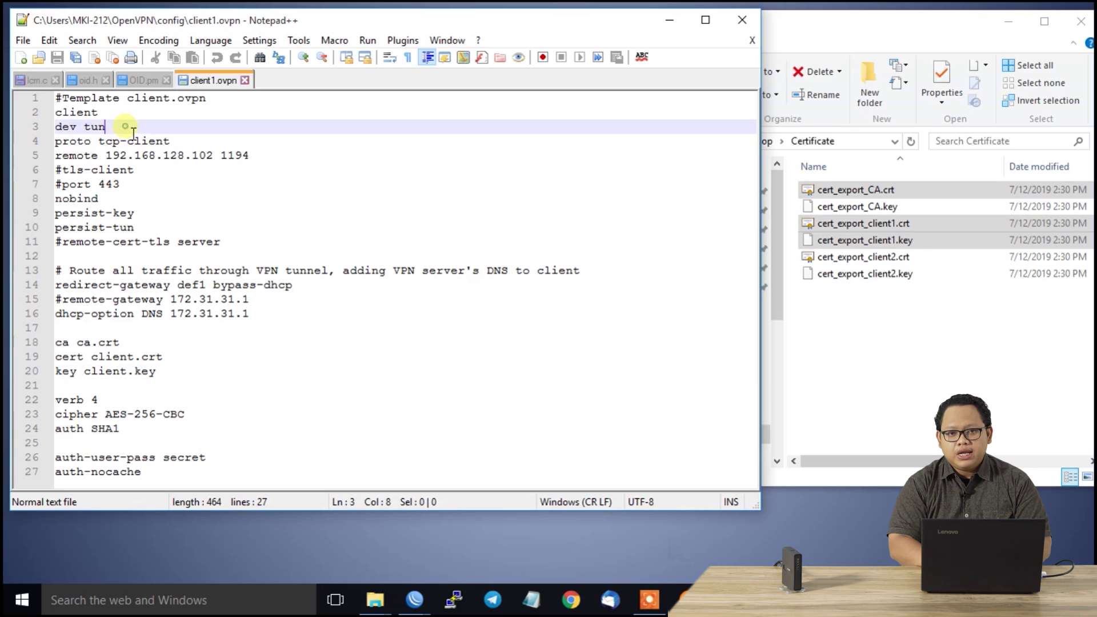
{"action": "left_click", "coordinate": [190, 142]}
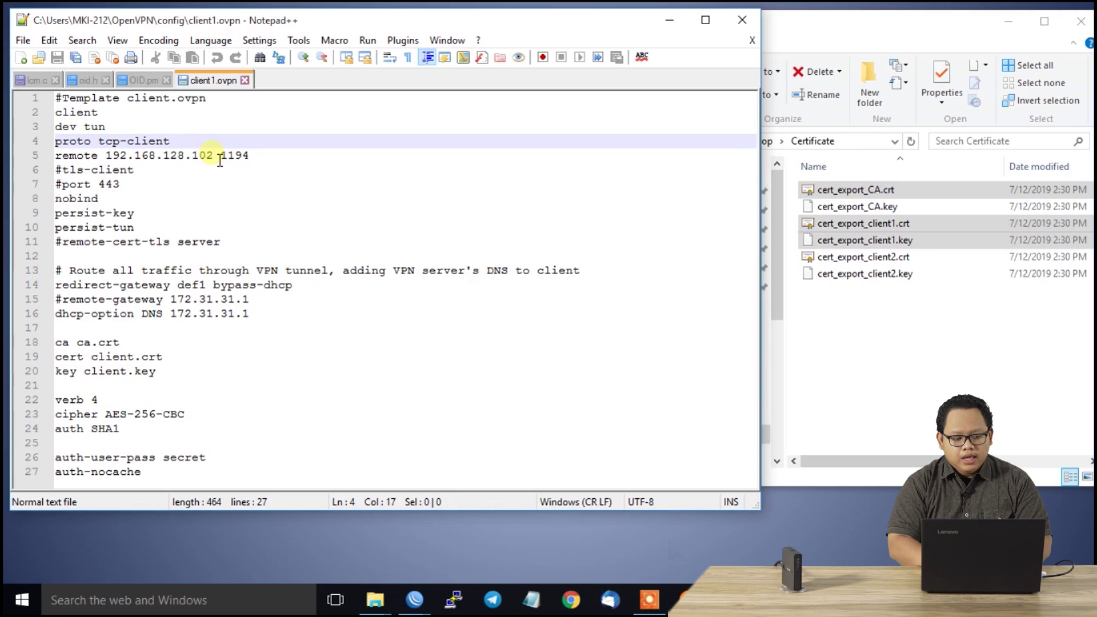
{"action": "left_click", "coordinate": [220, 158]}
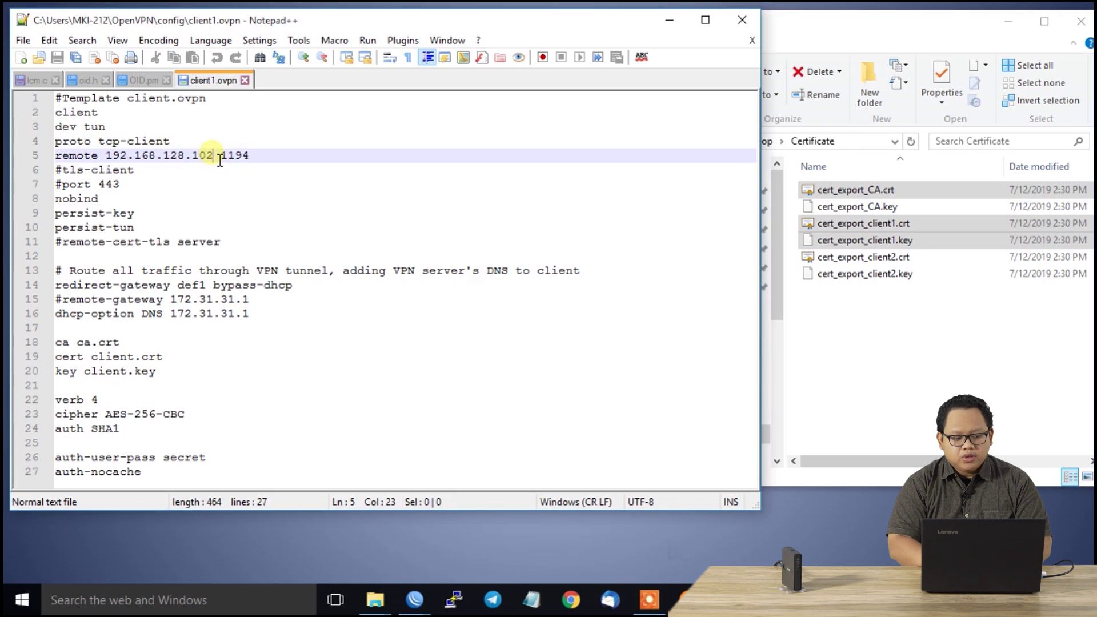
{"action": "left_click", "coordinate": [261, 165]}
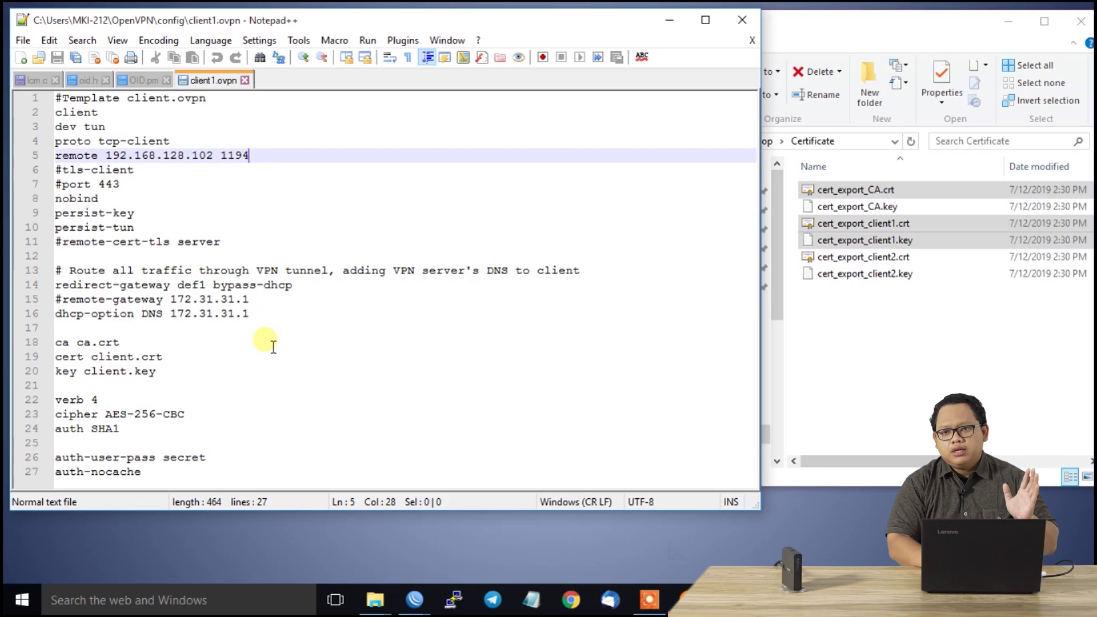
{"action": "left_click", "coordinate": [175, 377]}
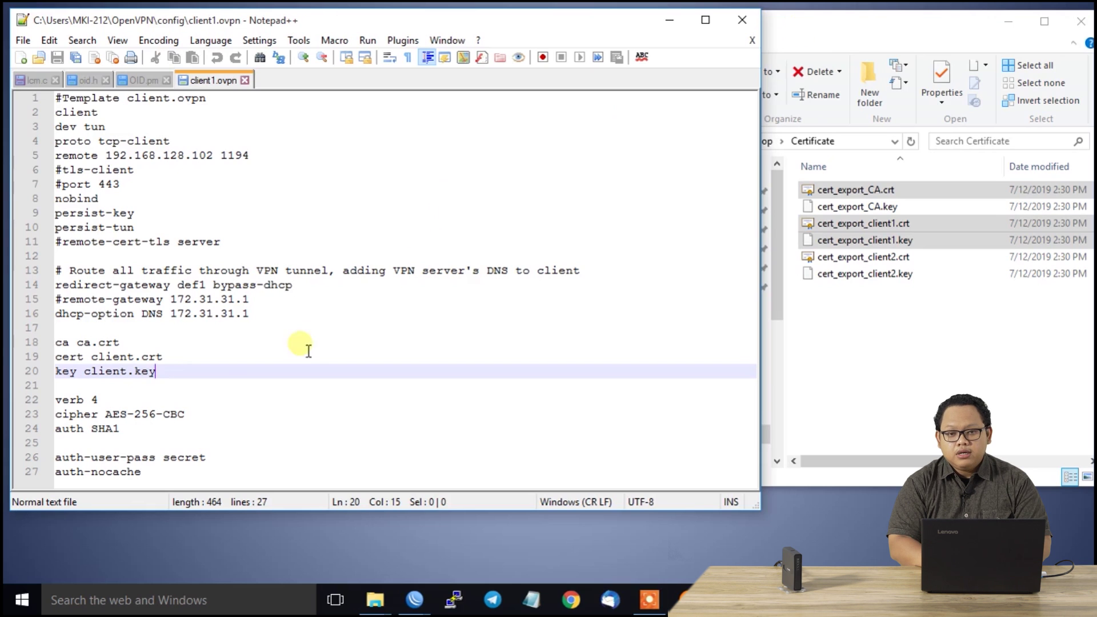
{"action": "key", "text": "Down"}
{"action": "key", "text": "Down"}
{"action": "key", "text": "Down"}
{"action": "key", "text": "Down"}
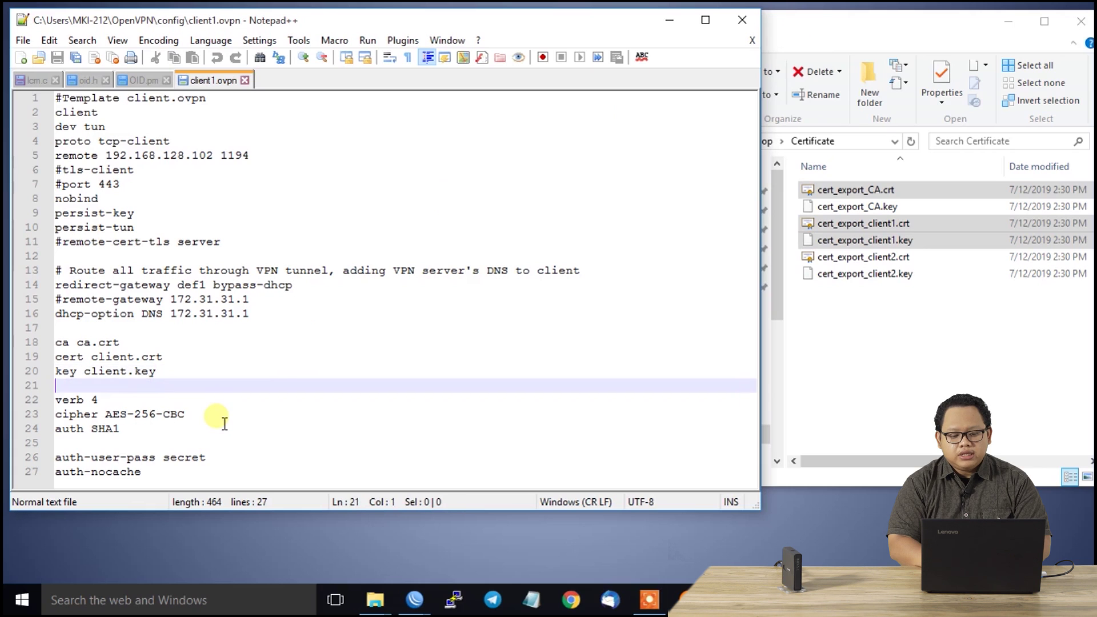
{"action": "key", "text": "Down"}
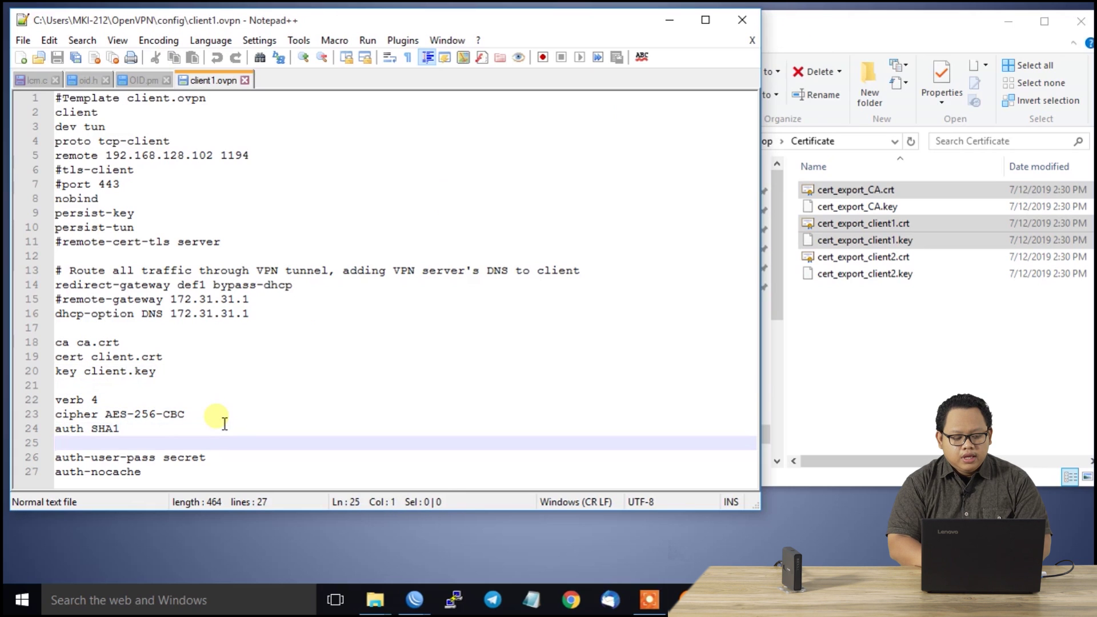
{"action": "key", "text": "Down"}
{"action": "key", "text": "Down"}
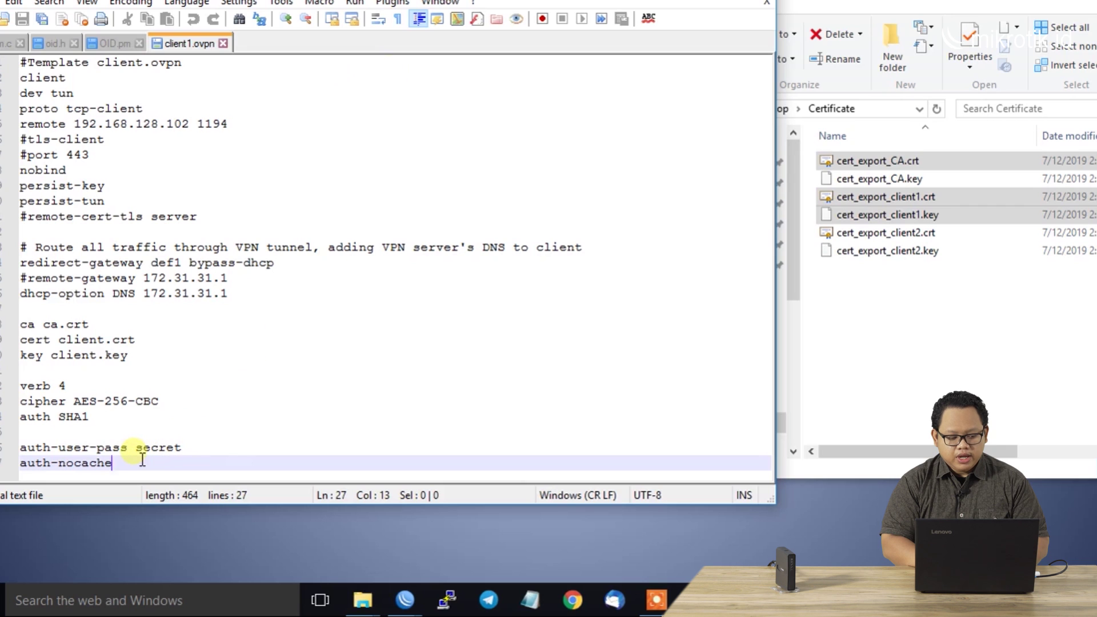
{"action": "left_click_drag", "start_coordinate": [141, 453], "coordinate": [127, 457]}
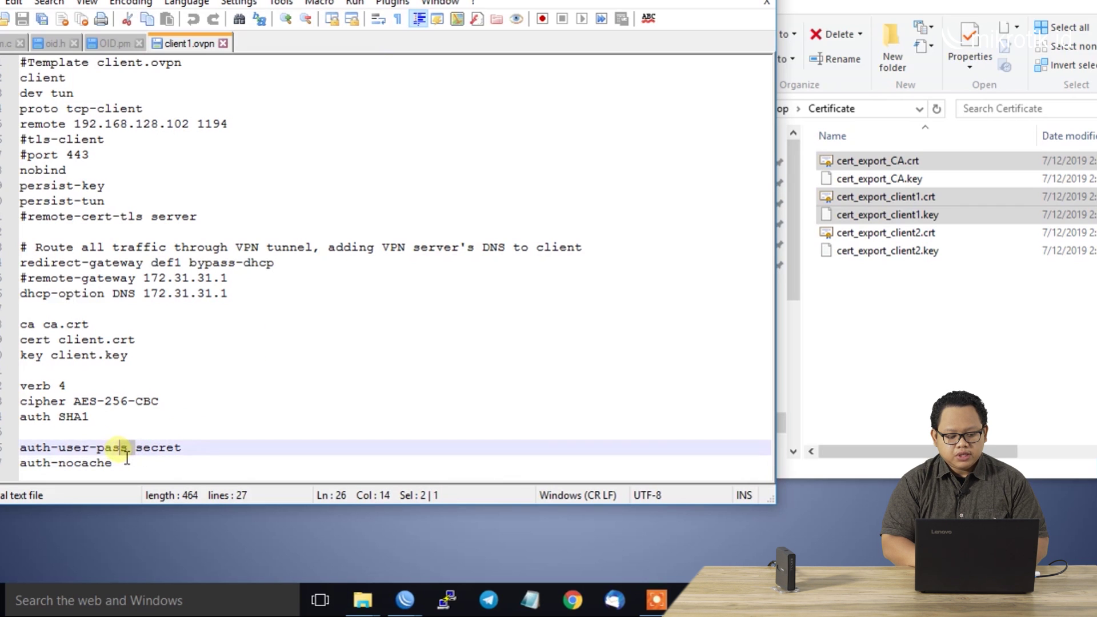
{"action": "left_click", "coordinate": [139, 451]}
{"action": "key", "text": "Left"}
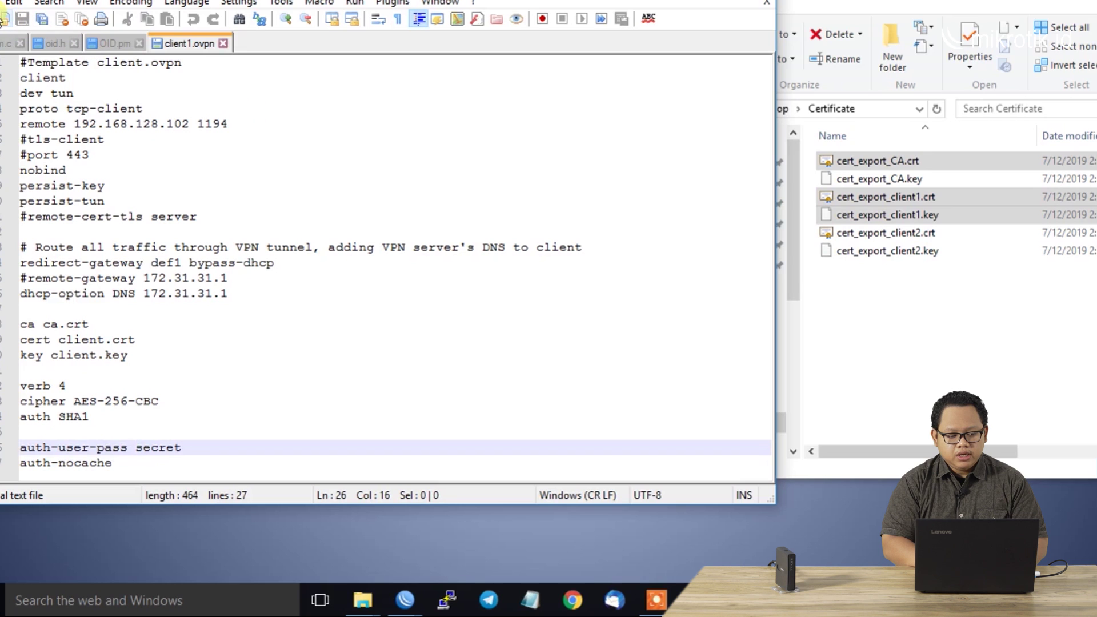
Create a new document with the VPN username on line one and the password on line two
{"action": "left_click", "coordinate": [4, 19]}
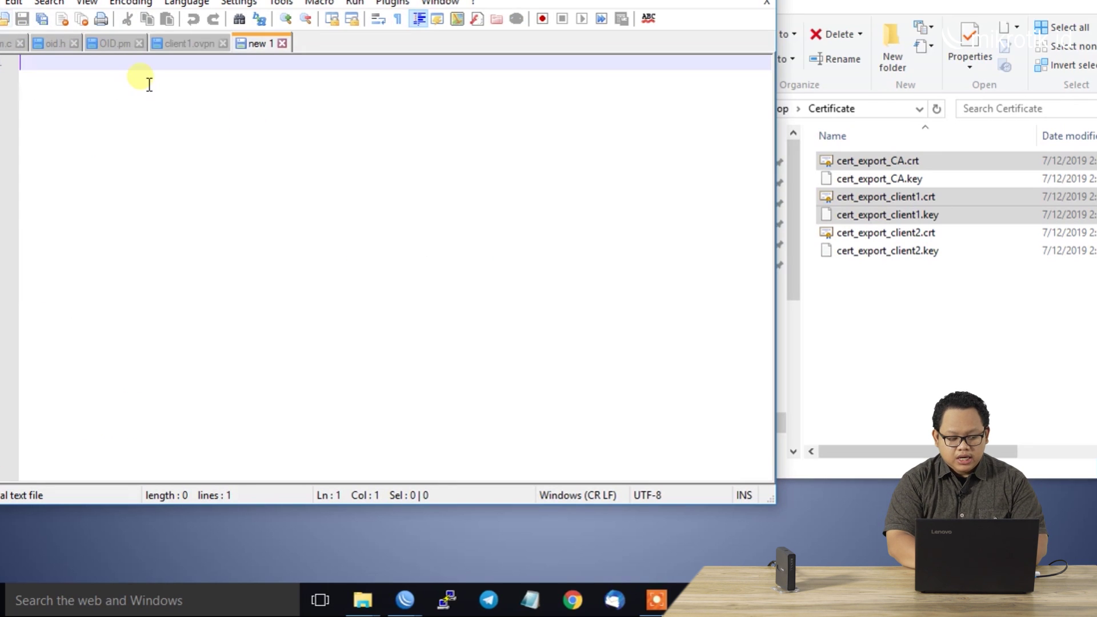
{"action": "type", "text": "ovp"}
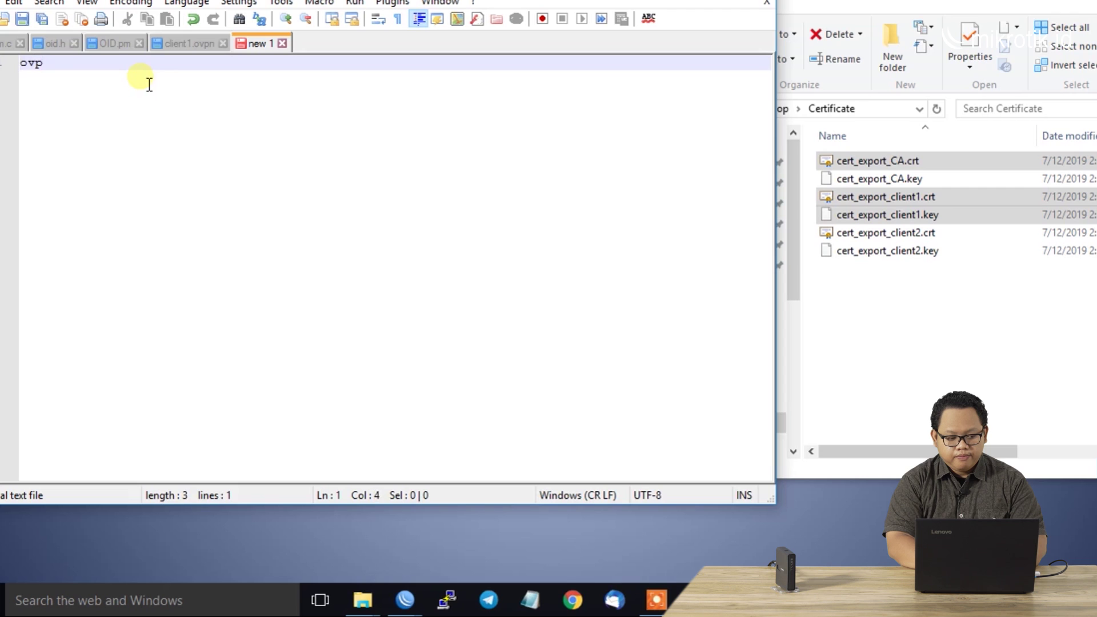
{"action": "type", "text": "n2"}
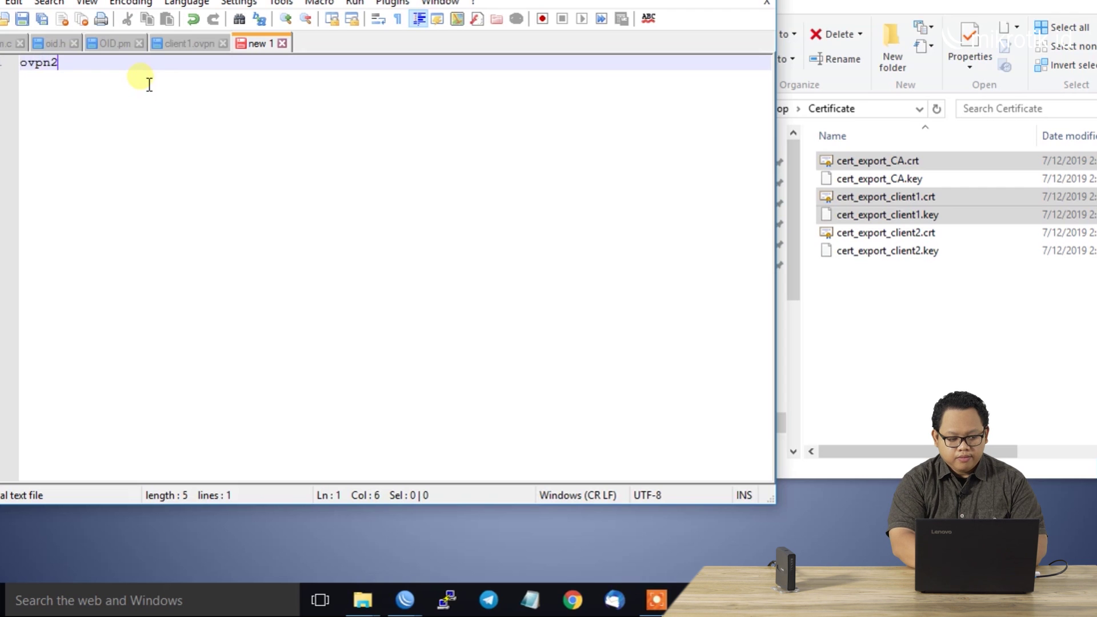
{"action": "key", "text": "Return"}
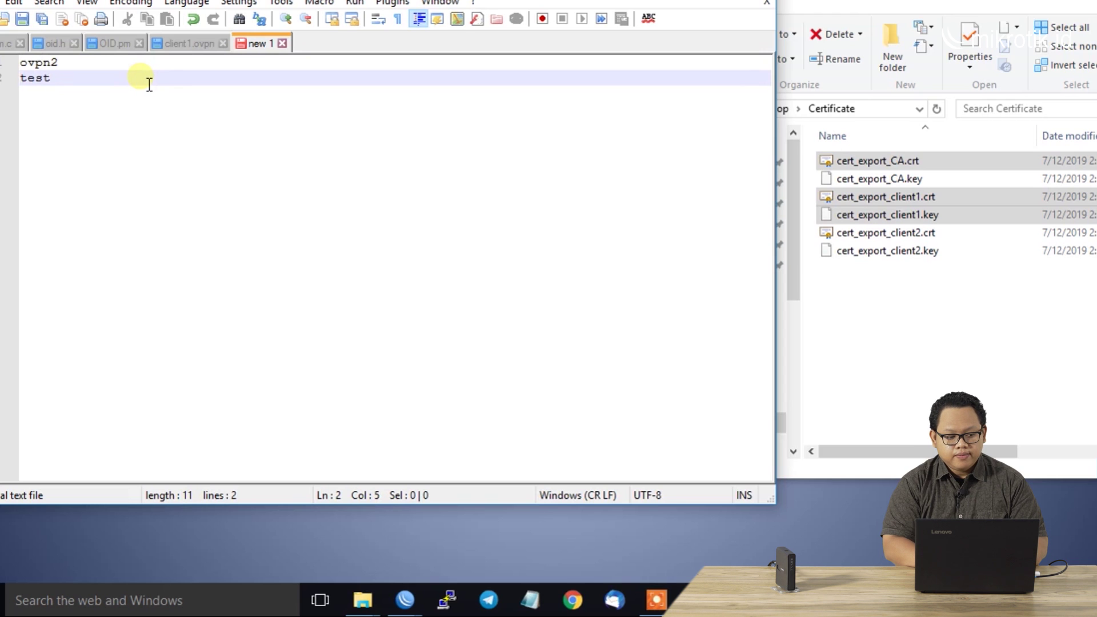
Save the new document as secret in the OpenVPN config folder
{"action": "key", "text": "alt+f"}
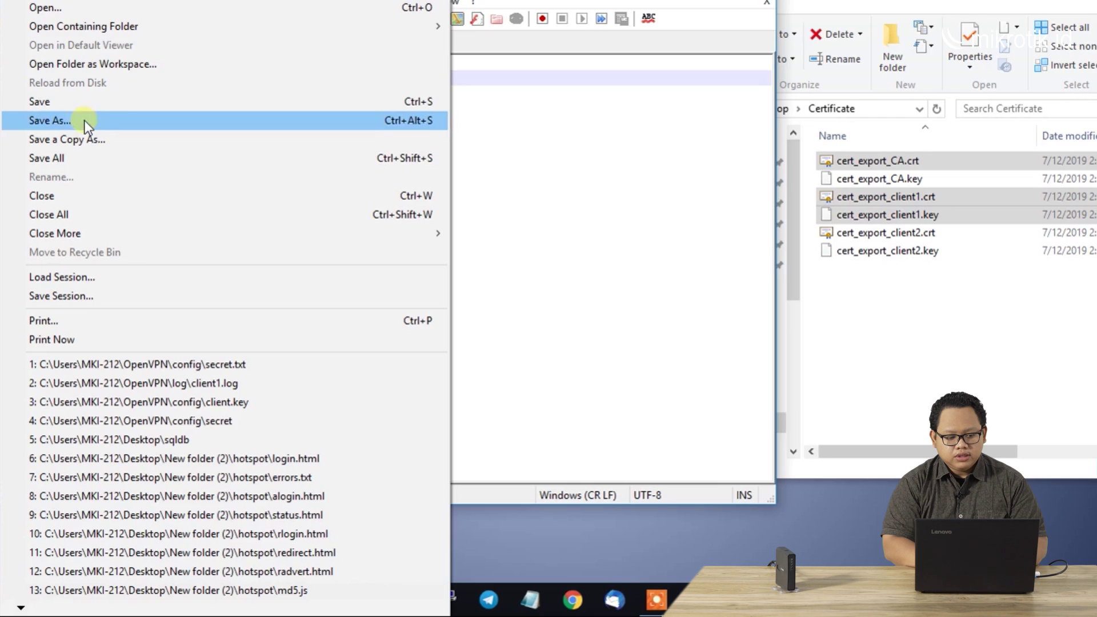
{"action": "left_click", "coordinate": [87, 103]}
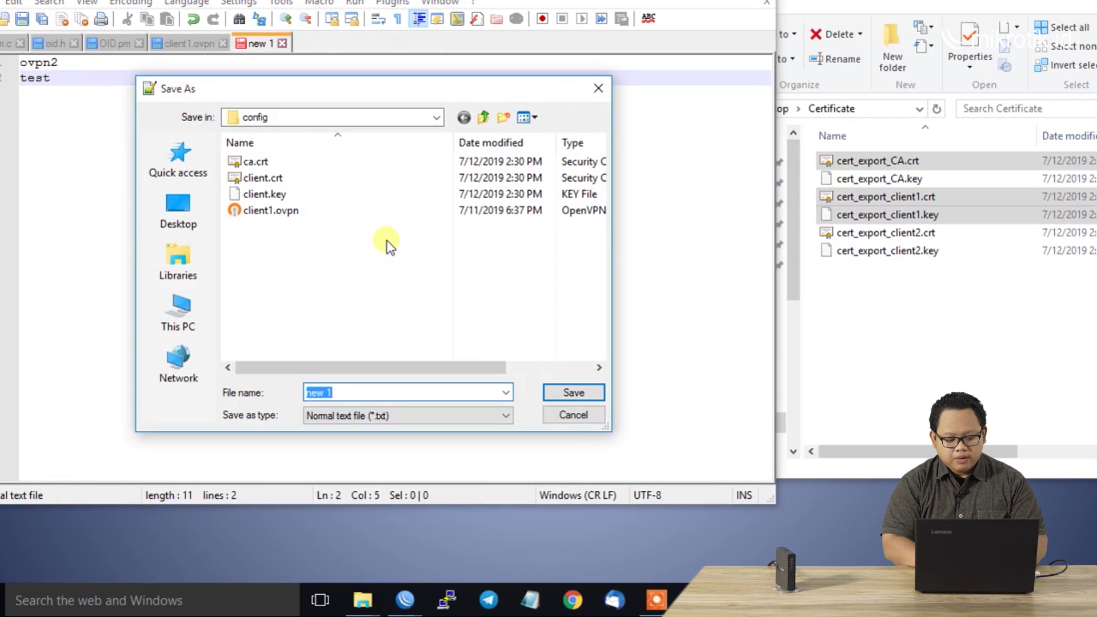
{"action": "type", "text": "secret"}
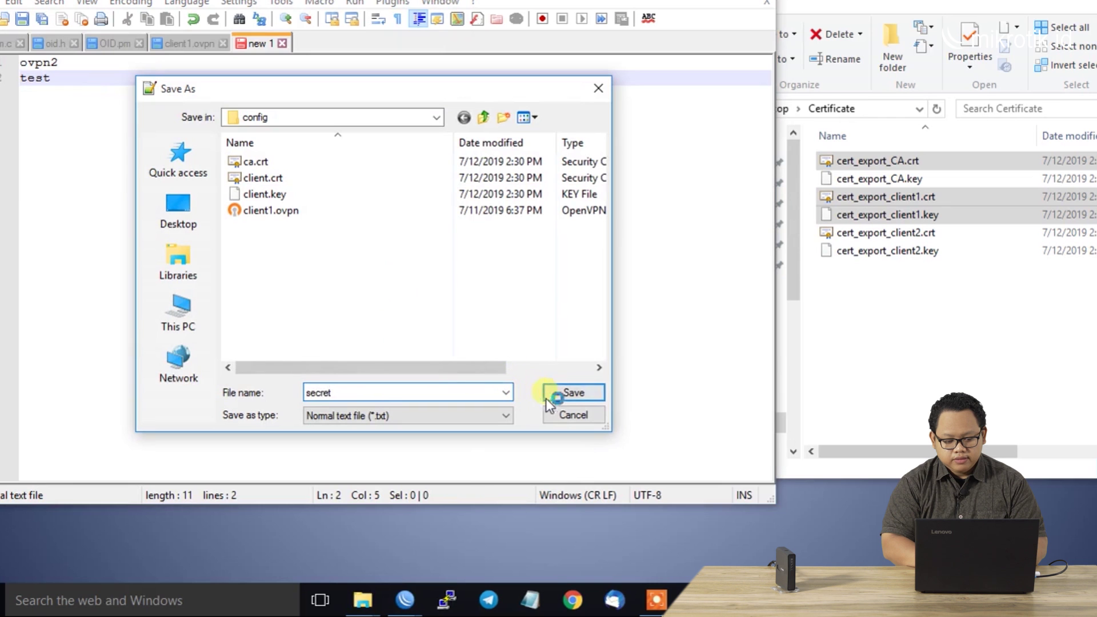
{"action": "left_click", "coordinate": [566, 392]}
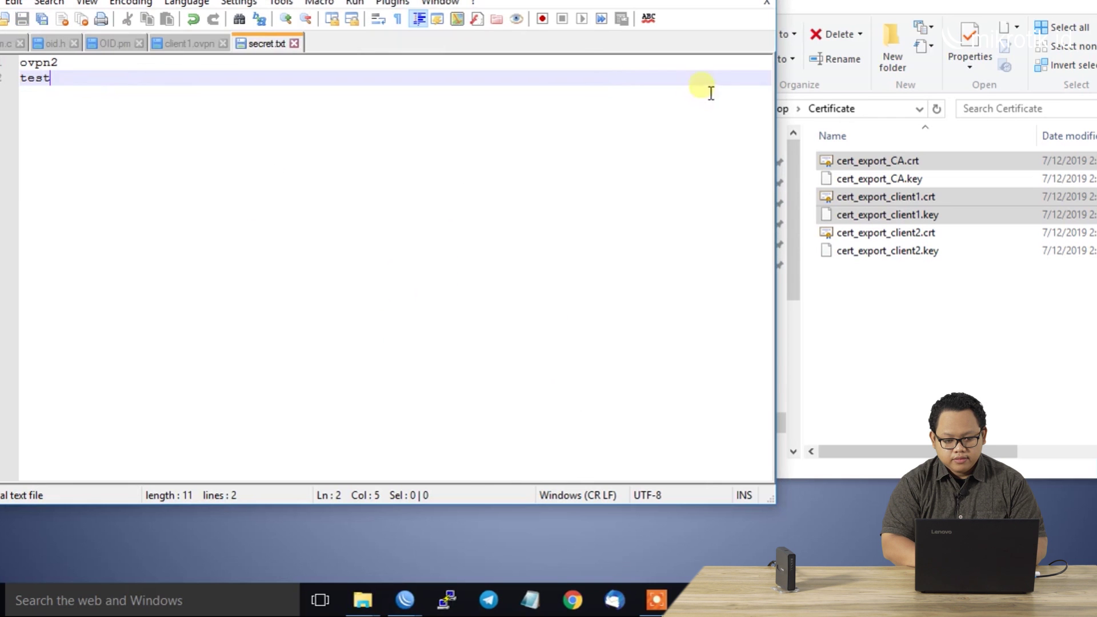
Rename secret.txt to secret, removing the .txt extension and accepting the extension warning
{"action": "left_click", "coordinate": [759, 0]}
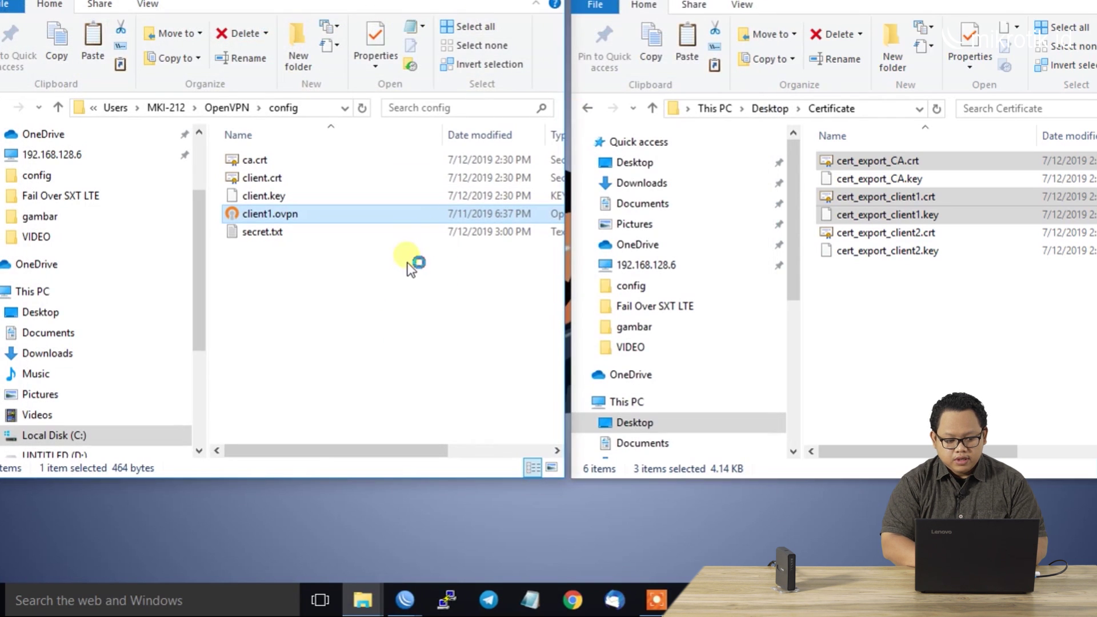
{"action": "left_click", "coordinate": [306, 231]}
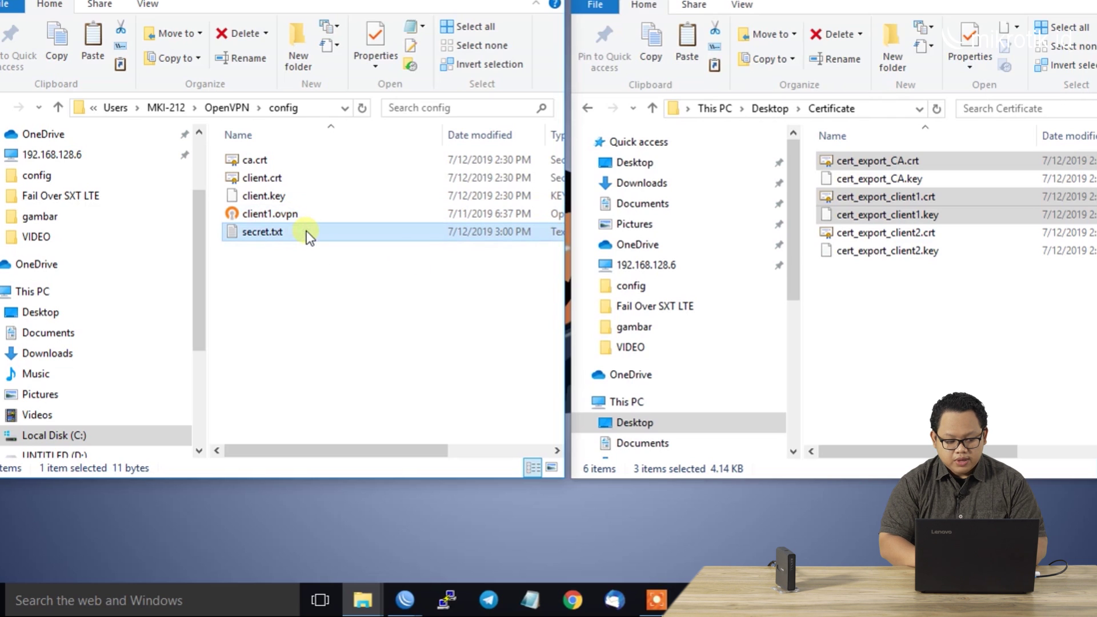
{"action": "right_click", "coordinate": [306, 231]}
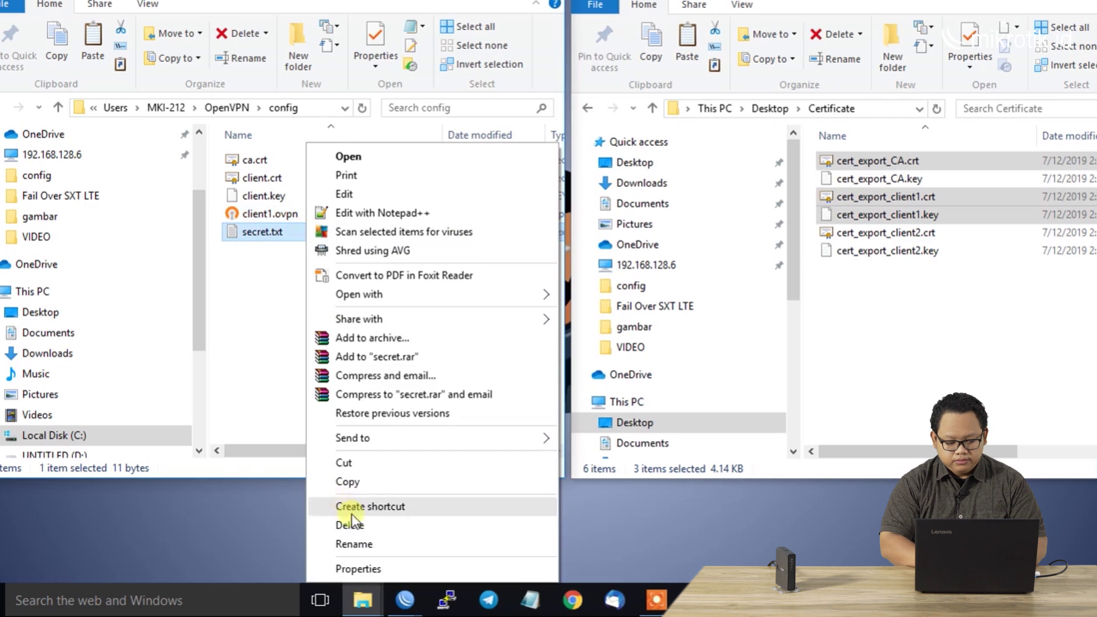
{"action": "left_click", "coordinate": [361, 543]}
{"action": "key", "text": "End"}
{"action": "key", "text": "BackSpace"}
{"action": "key", "text": "BackSpace"}
{"action": "key", "text": "BackSpace"}
{"action": "key", "text": "BackSpace"}
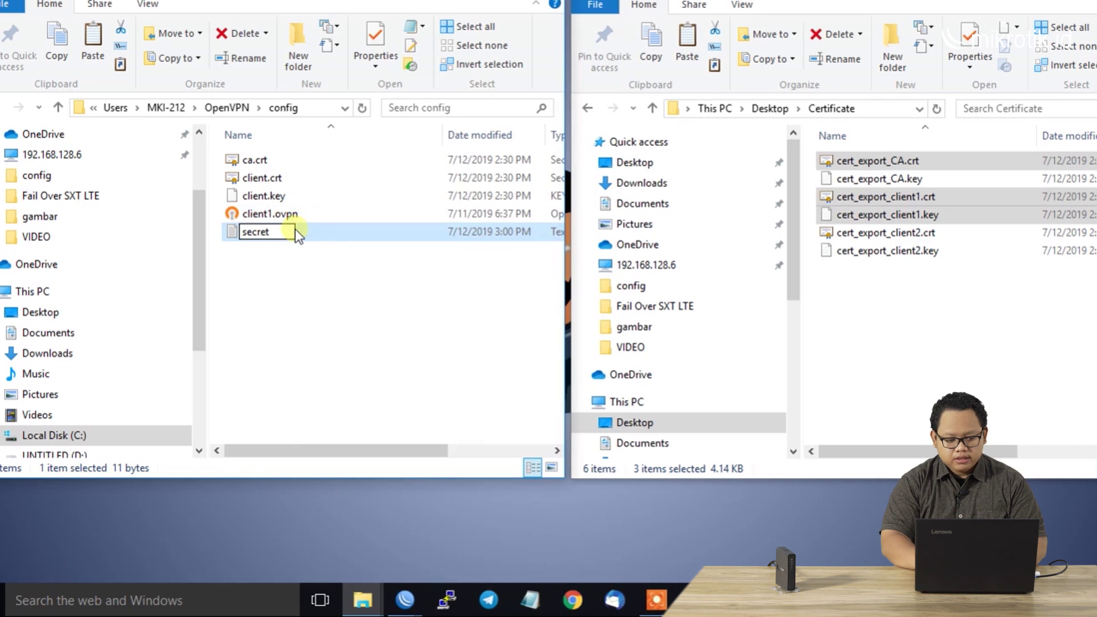
{"action": "key", "text": "Return"}
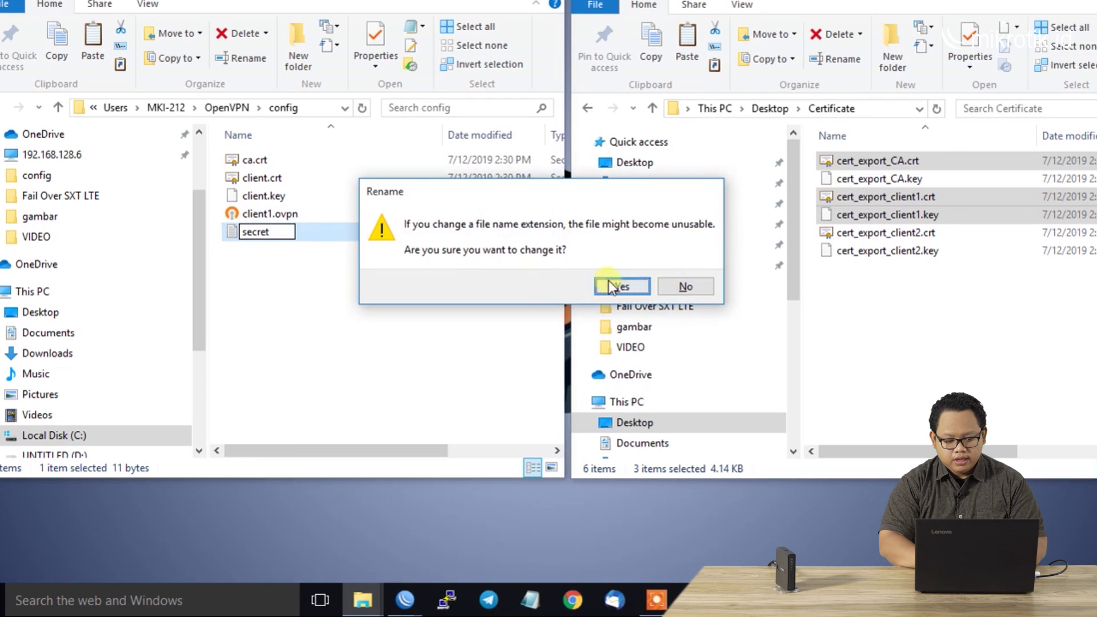
{"action": "left_click", "coordinate": [608, 285]}
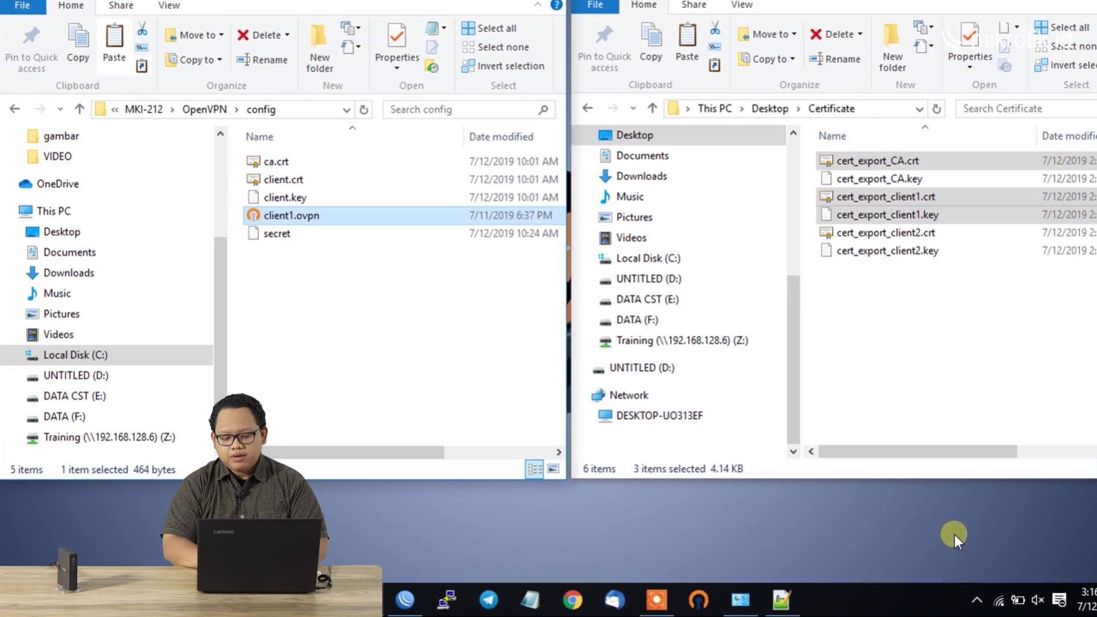
Connect client1 from the OpenVPN GUI tray icon, supplying the private key password
{"action": "left_click", "coordinate": [976, 599]}
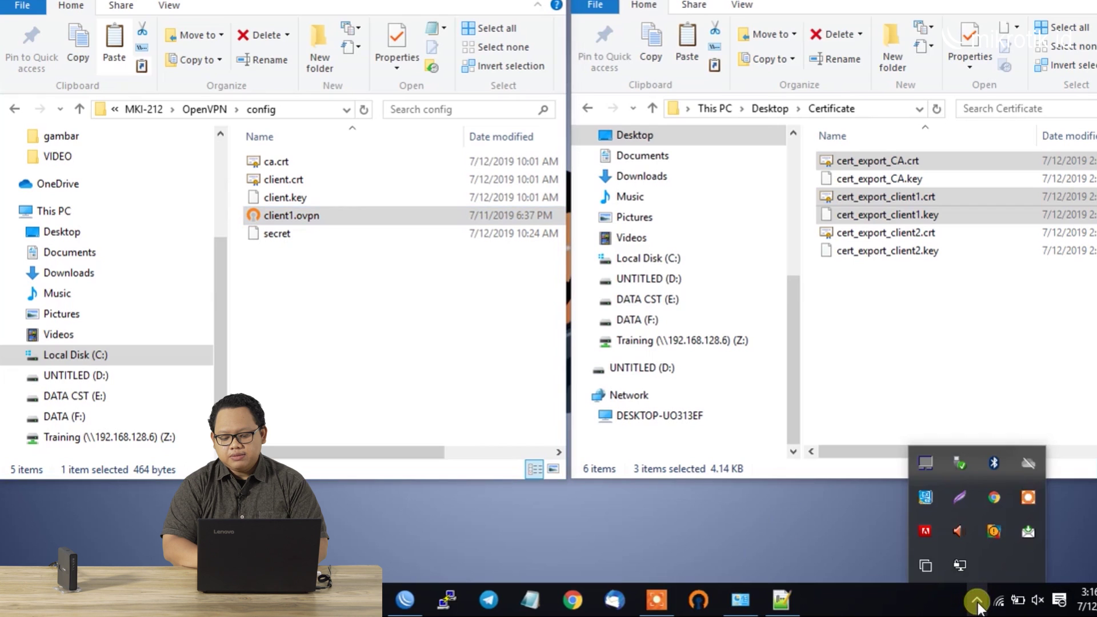
{"action": "double_click", "coordinate": [962, 564]}
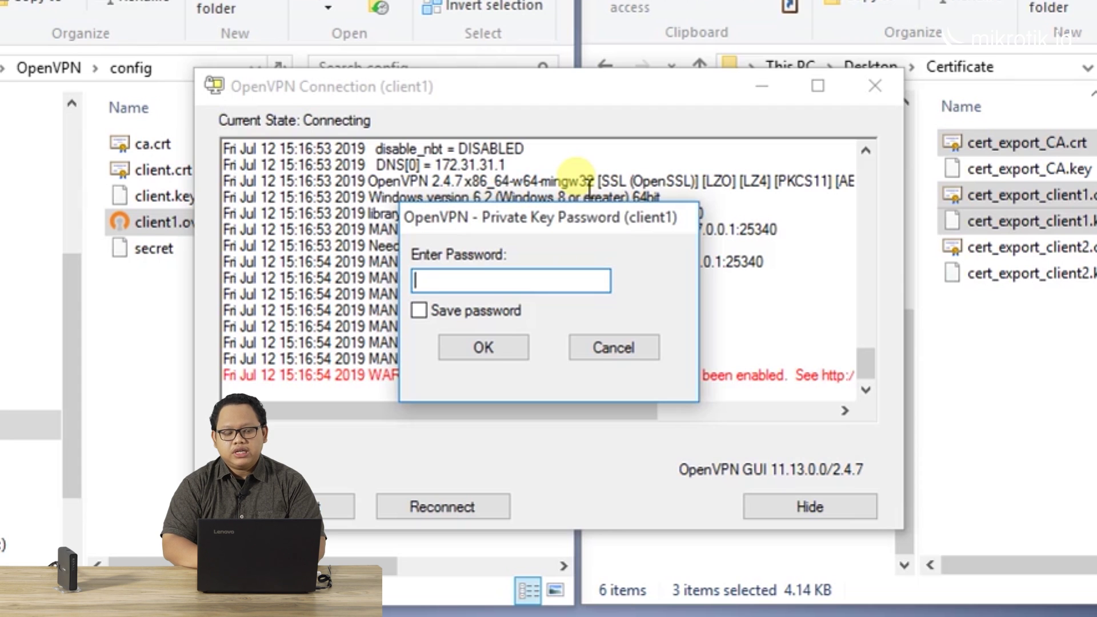
{"action": "type", "text": "•••••••••"}
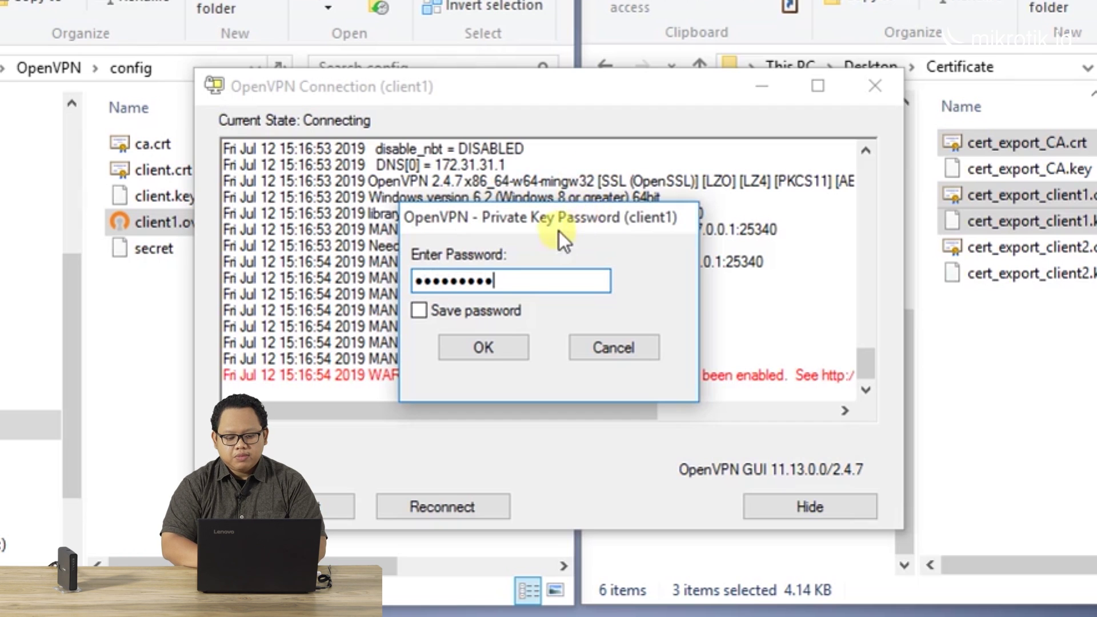
{"action": "left_click", "coordinate": [500, 349]}
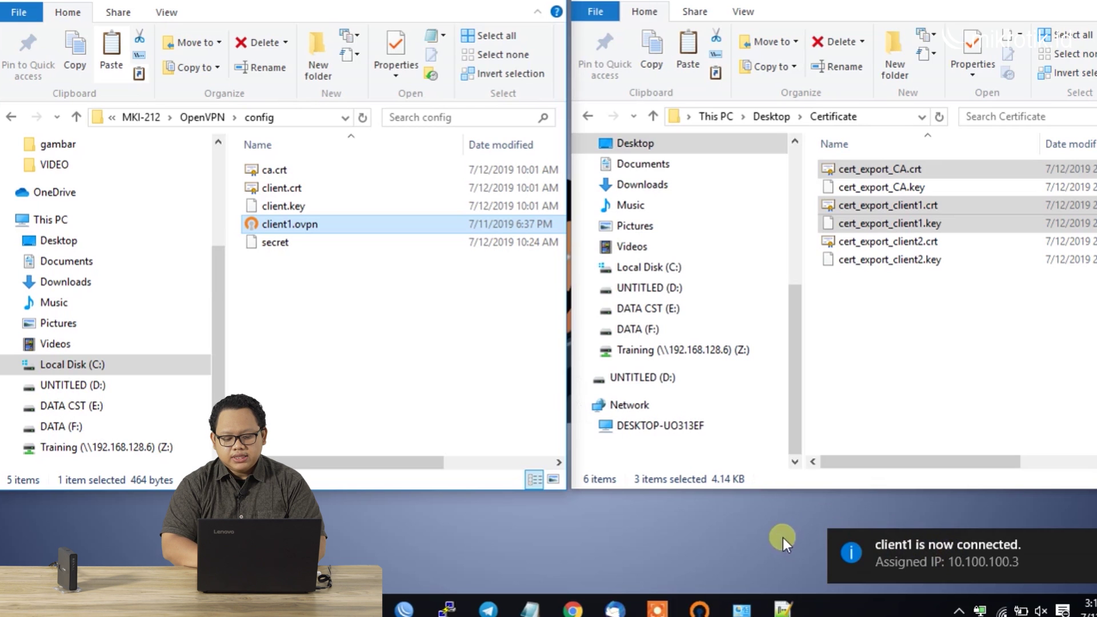
Check Ethernet 3's status details show IPv4 address 10.100.100.3, then close both dialogs
{"action": "left_click", "coordinate": [741, 609]}
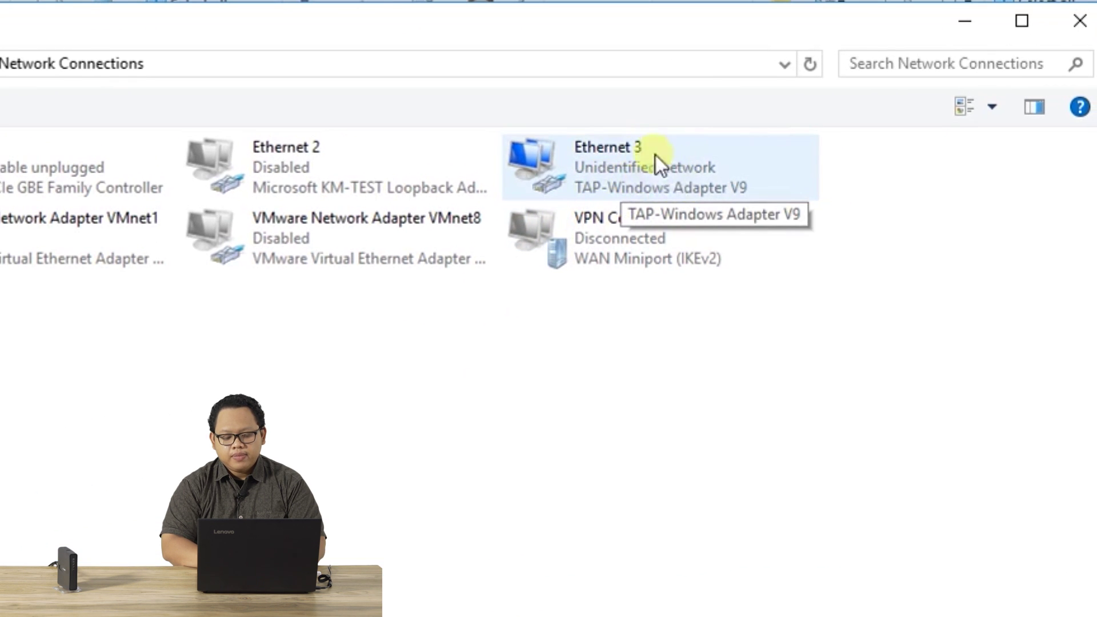
{"action": "right_click", "coordinate": [643, 172]}
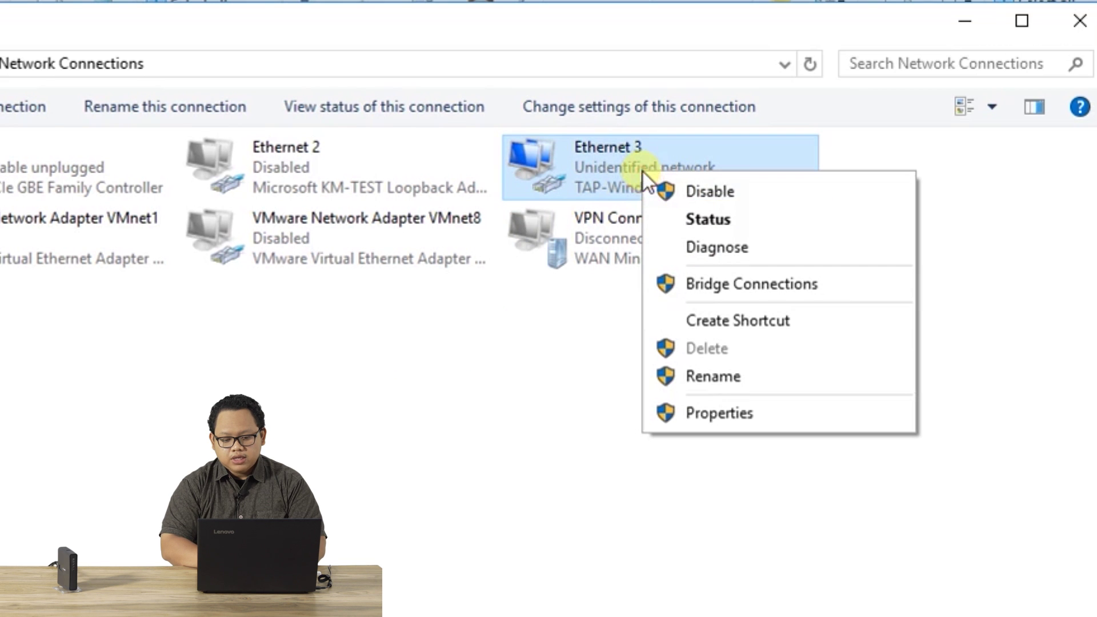
{"action": "left_click", "coordinate": [677, 222]}
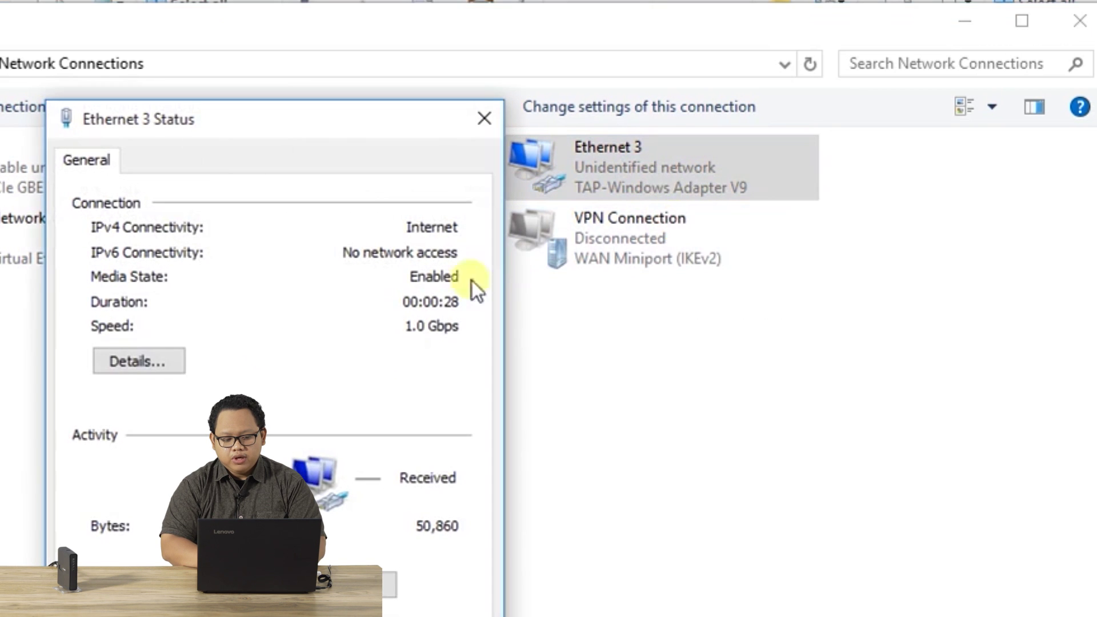
{"action": "left_click", "coordinate": [164, 283]}
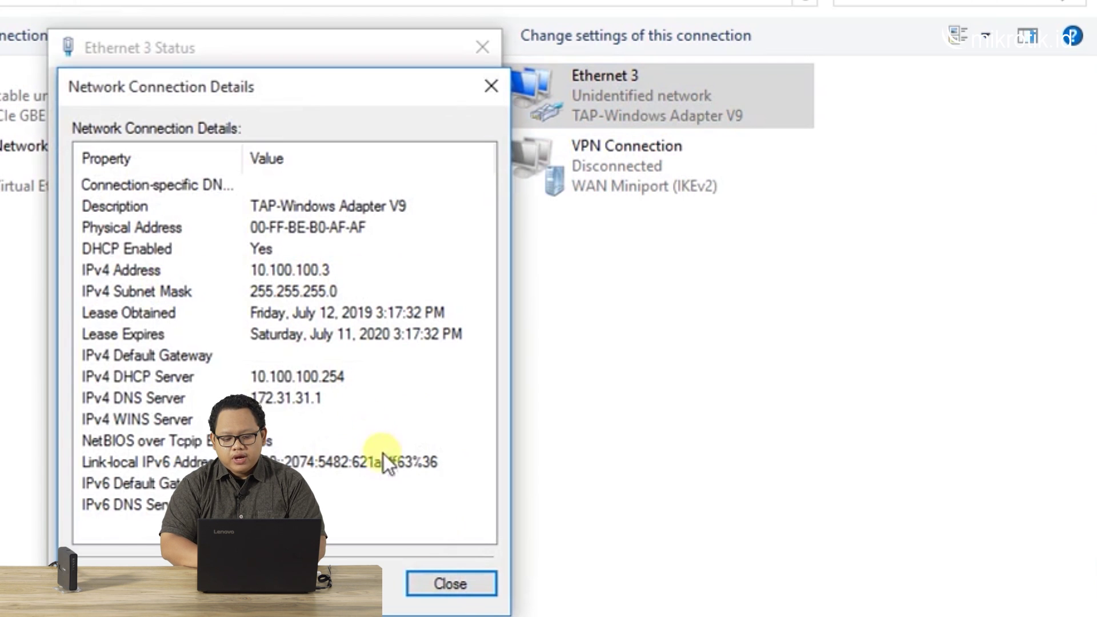
{"action": "left_click", "coordinate": [454, 585]}
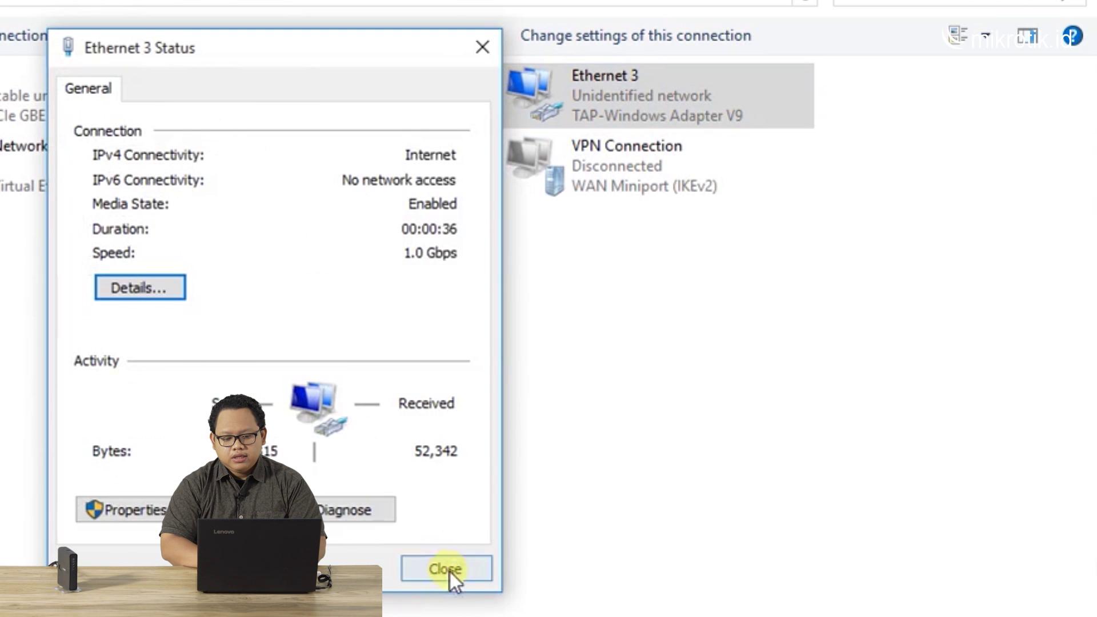
{"action": "left_click", "coordinate": [448, 567]}
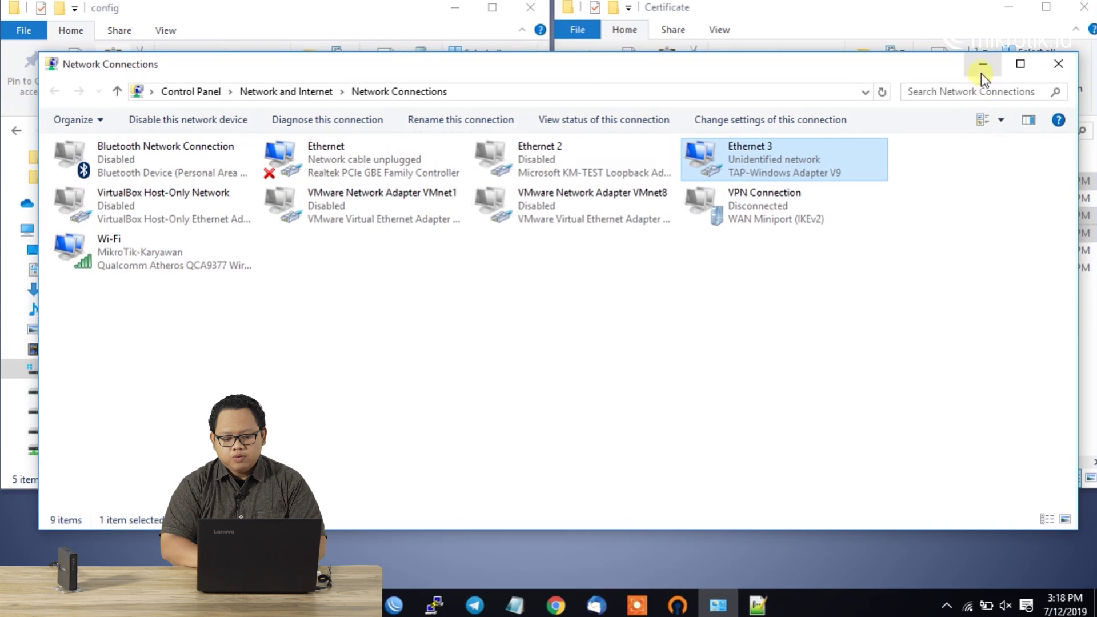
Minimize the Network Connections, config and Certificate windows
{"action": "left_click", "coordinate": [982, 71]}
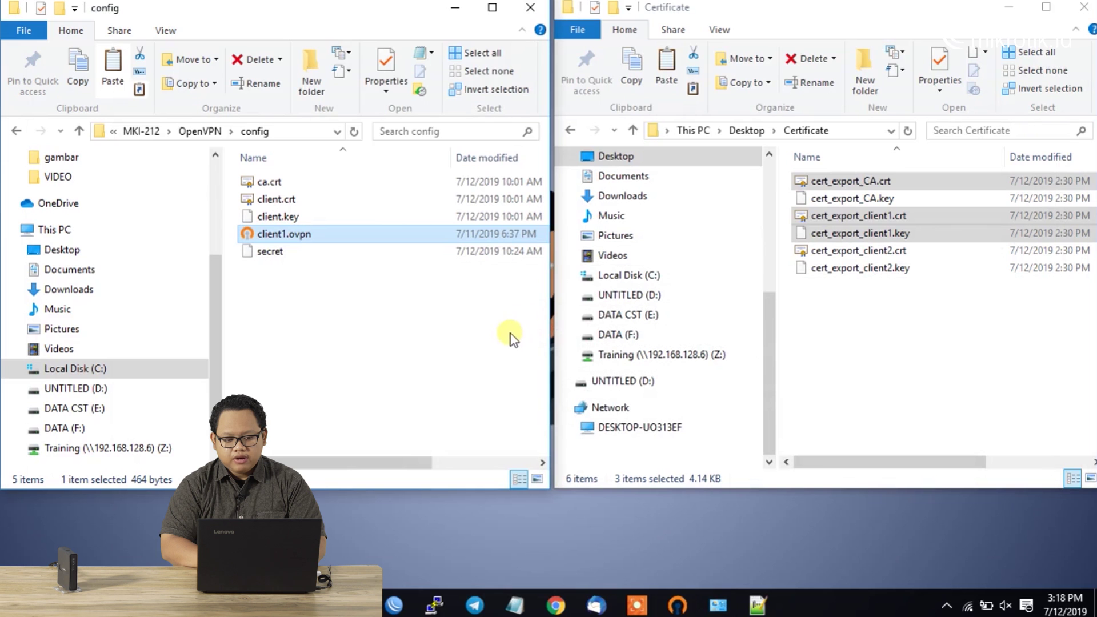
{"action": "left_click", "coordinate": [455, 7]}
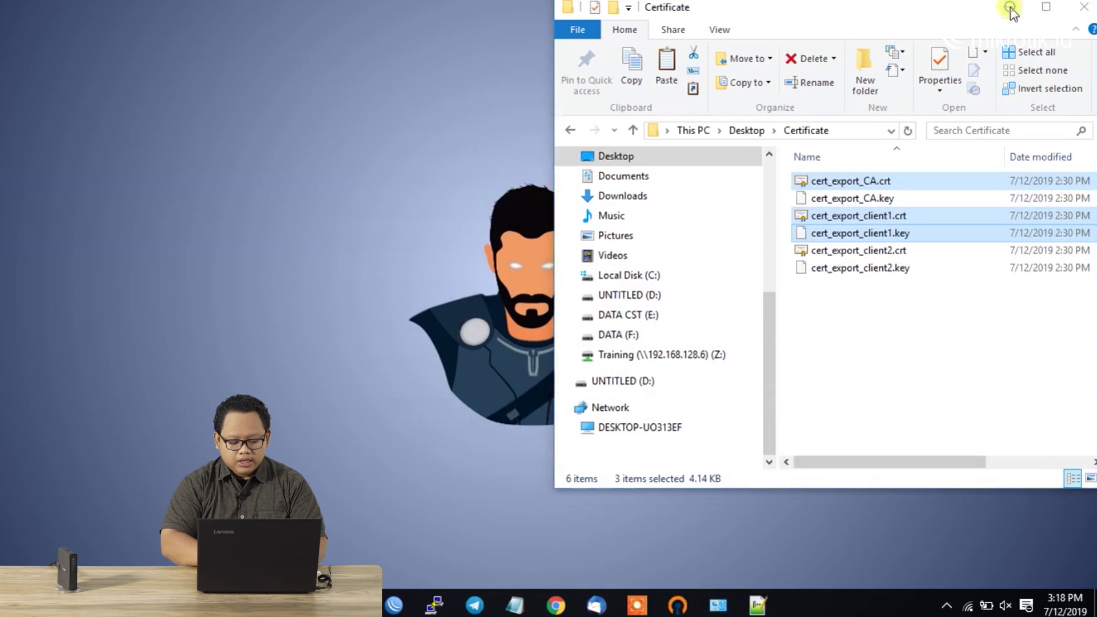
{"action": "left_click", "coordinate": [1009, 6]}
Launch cmd from Run and run tracert -d 8.8.8.8
{"action": "key", "text": "super+r"}
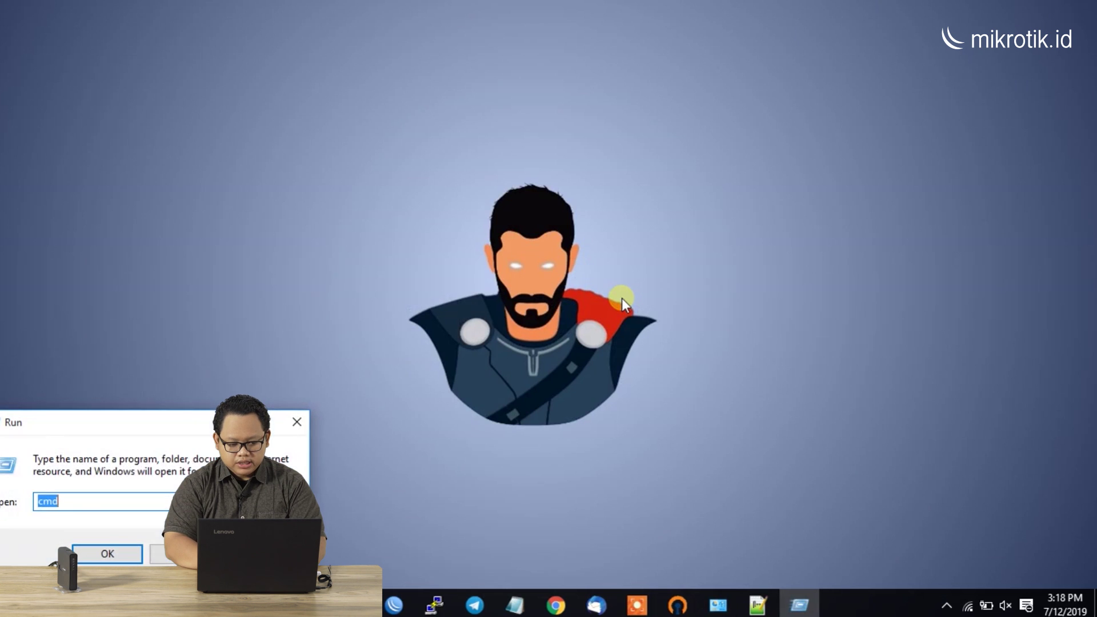
{"action": "key", "text": "Return"}
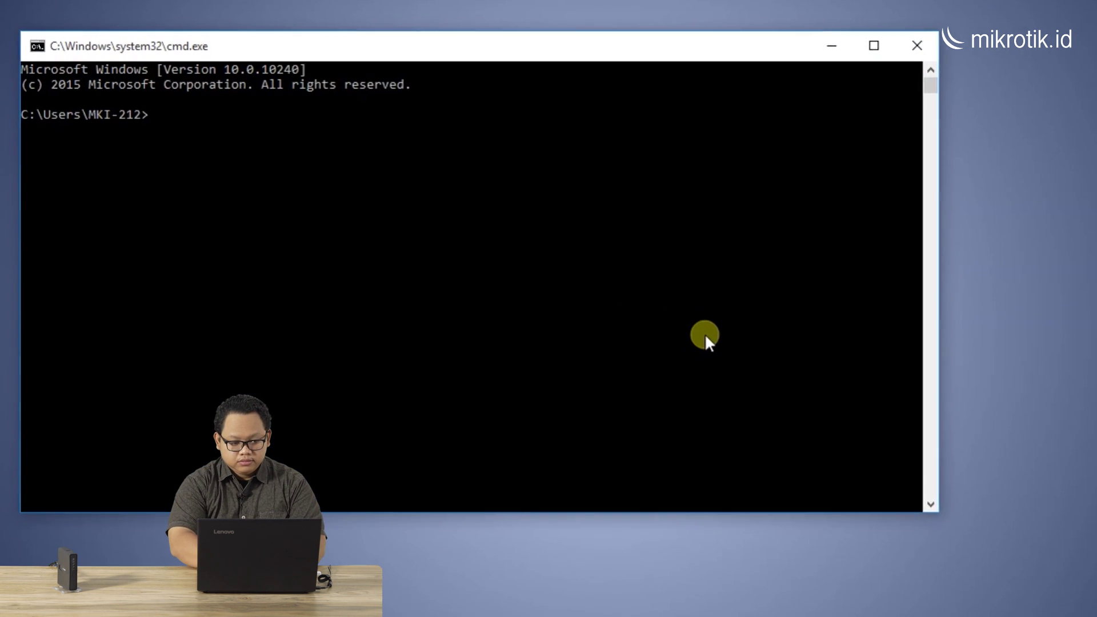
{"action": "type", "text": "tracert "}
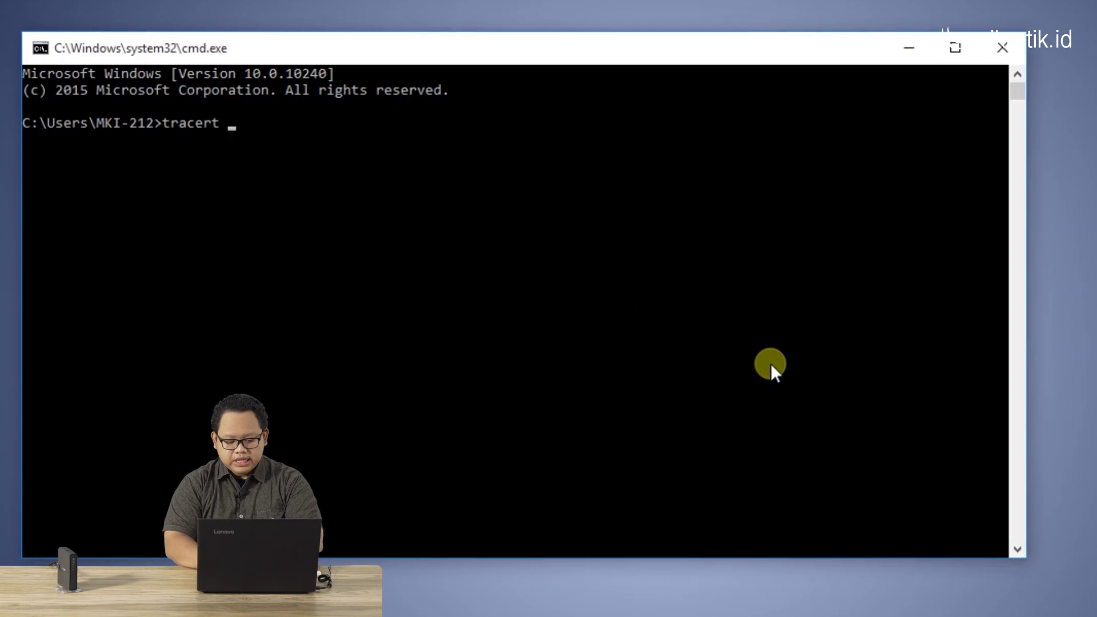
{"action": "type", "text": "-d 8.8..8"}
{"action": "key", "text": "BackSpace"}
{"action": "key", "text": "BackSpace"}
{"action": "type", "text": "8.8"}
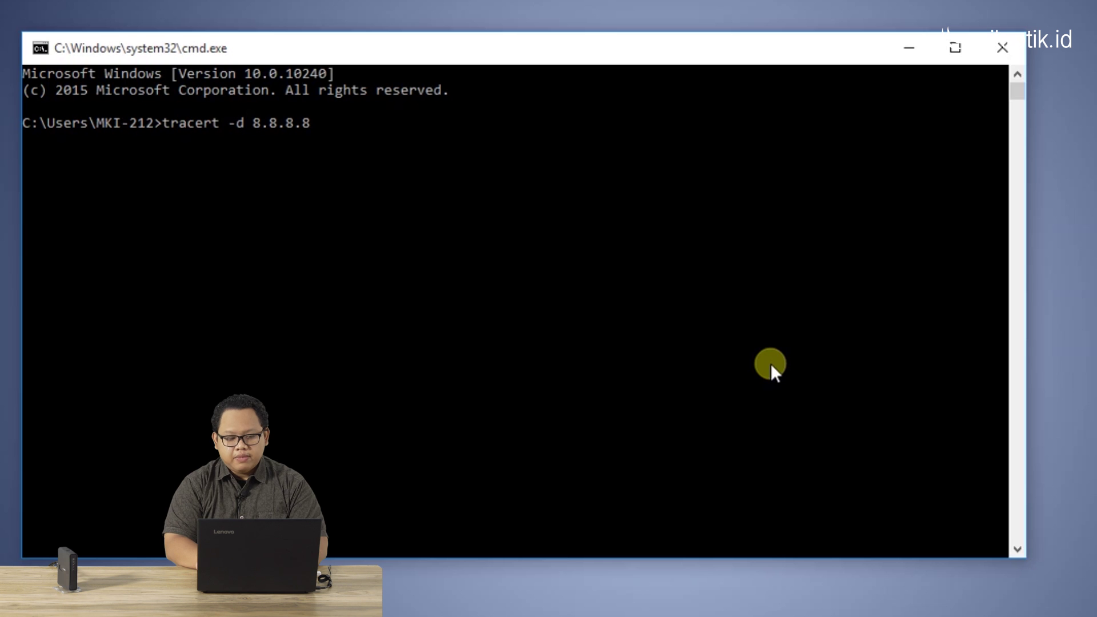
{"action": "key", "text": "Return"}
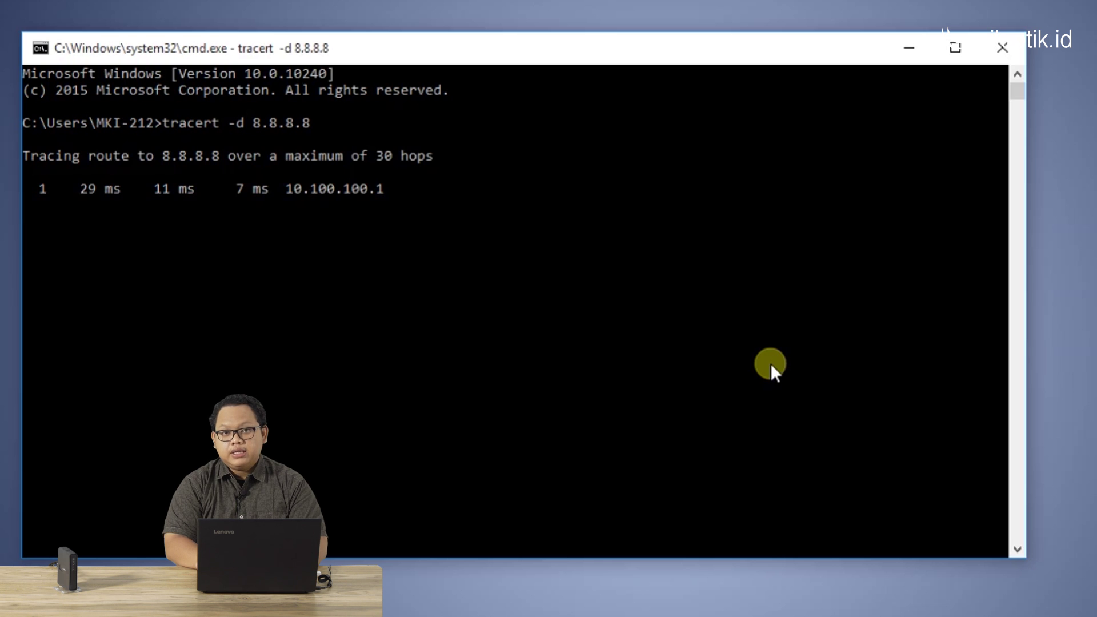